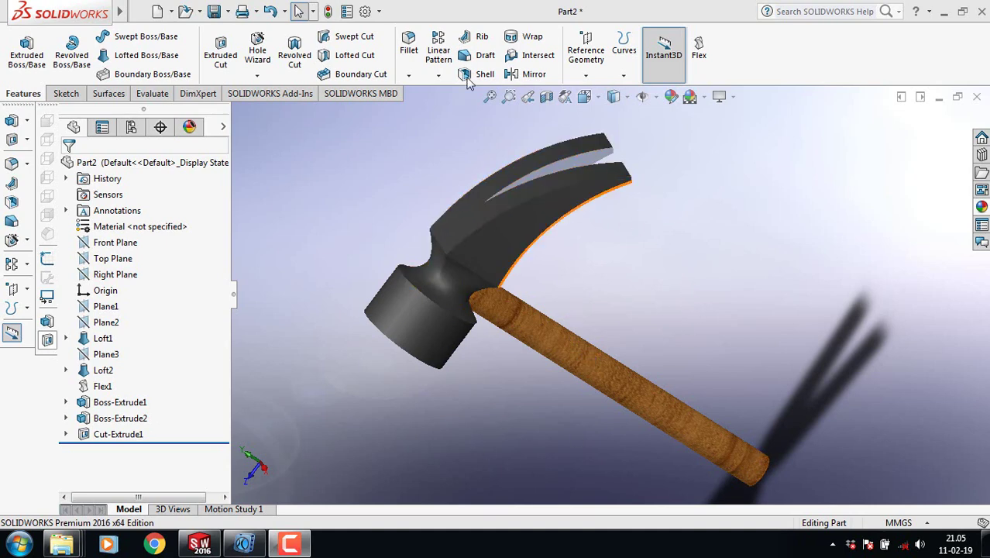
# Open the New SOLIDWORKS Document dialog over the finished hammer model.
pyautogui.click(157, 11)
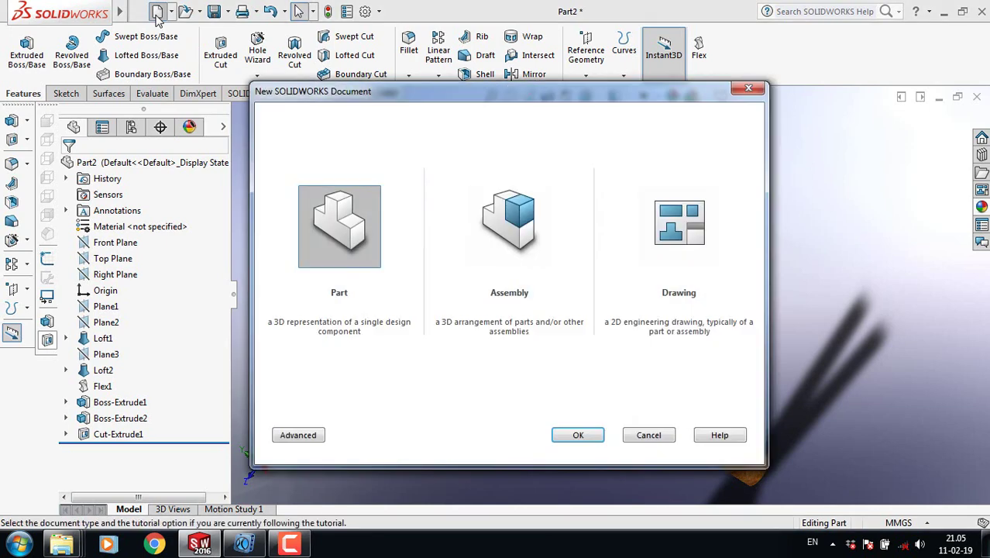
# Create blank part Part3, briefly opening and discarding an empty Front Plane sketch.
pyautogui.click(578, 436)
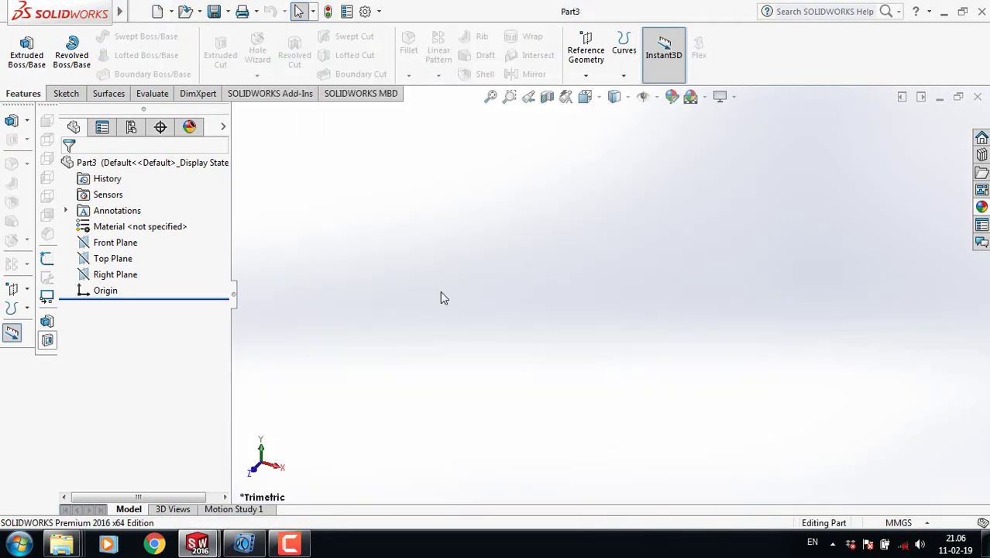
pyautogui.click(66, 93)
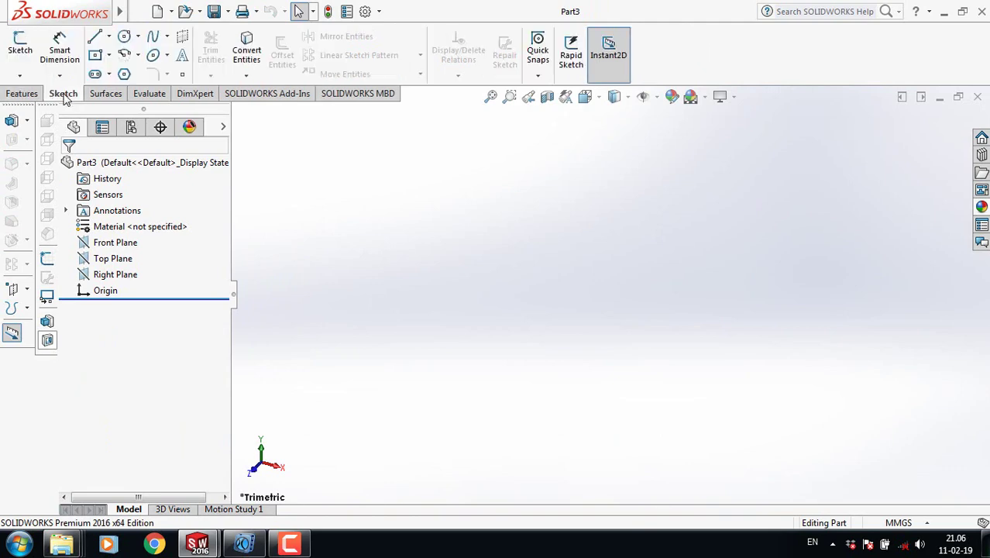
pyautogui.click(22, 60)
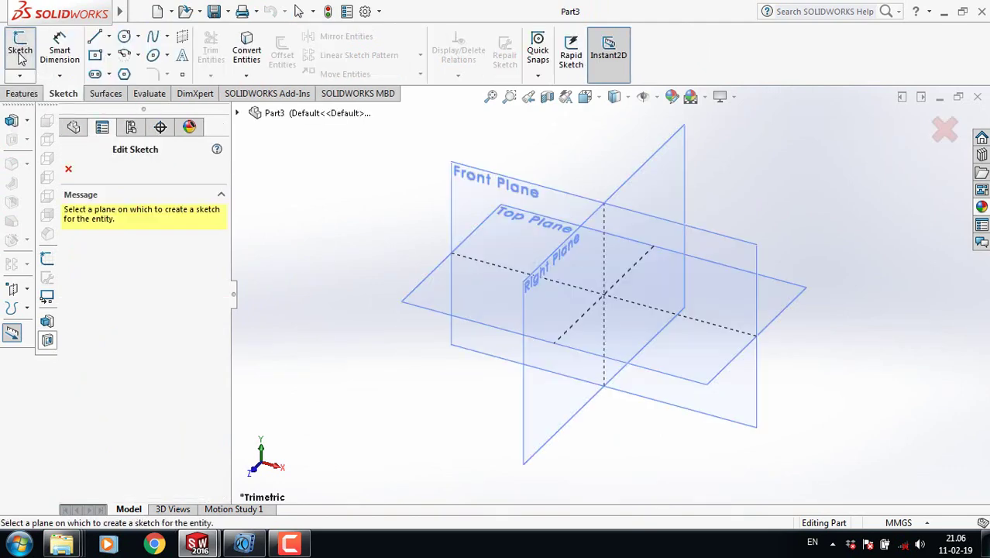
pyautogui.click(472, 200)
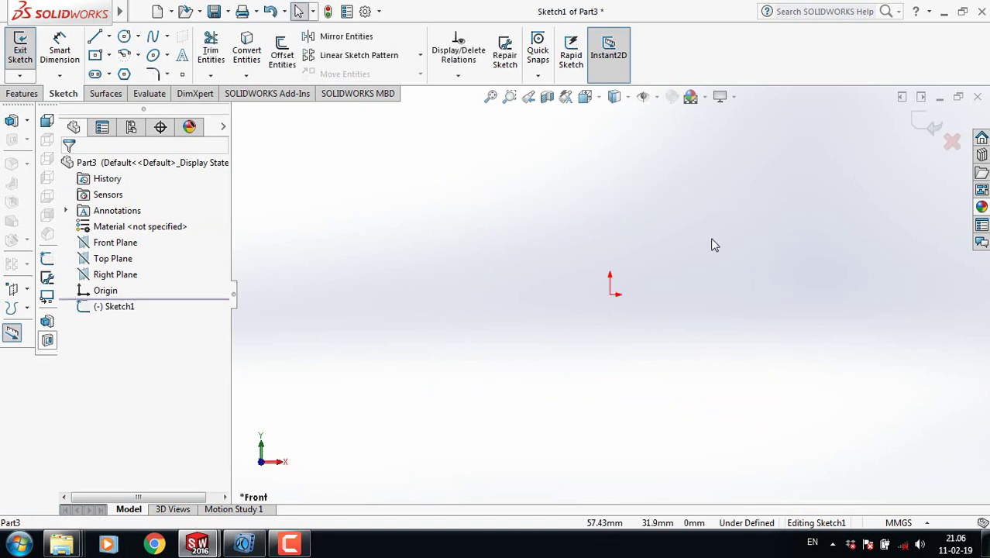
pyautogui.click(917, 124)
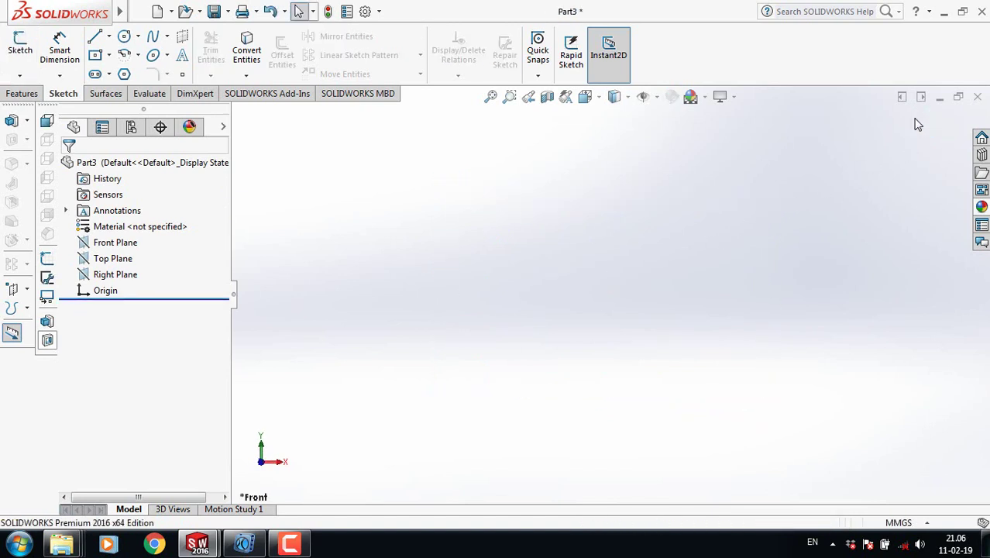
pyautogui.click(21, 96)
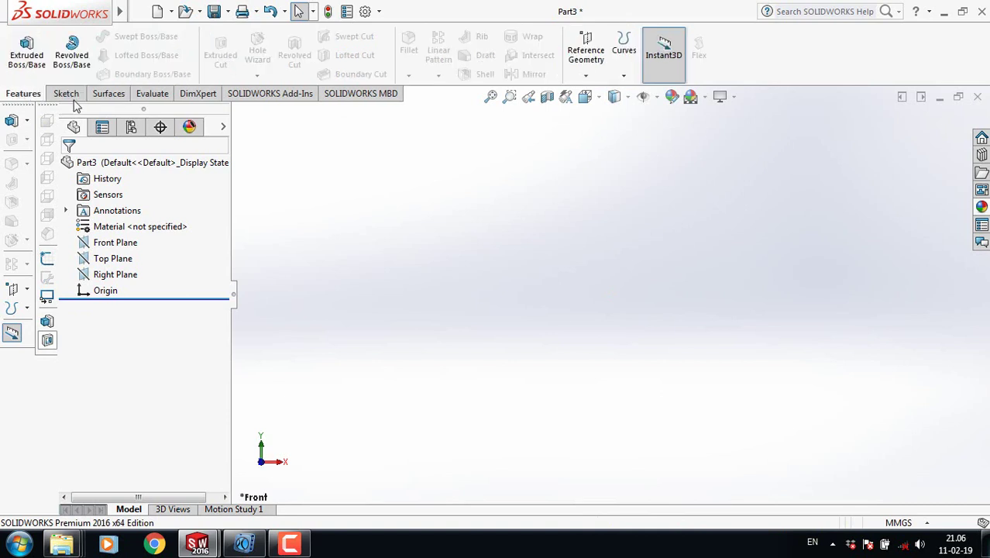
# Create reference plane Plane1 offset 25 mm from the Front Plane.
pyautogui.click(587, 79)
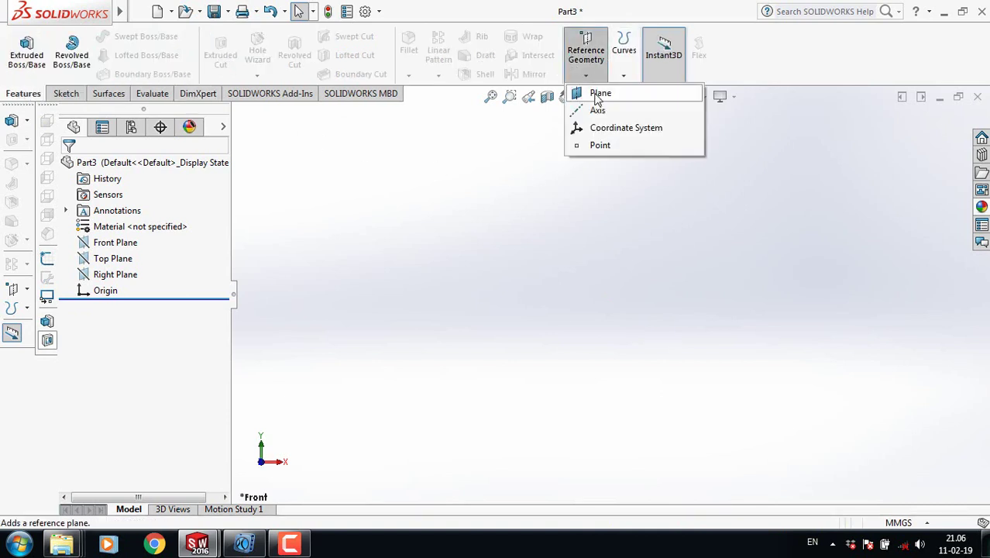
pyautogui.click(599, 94)
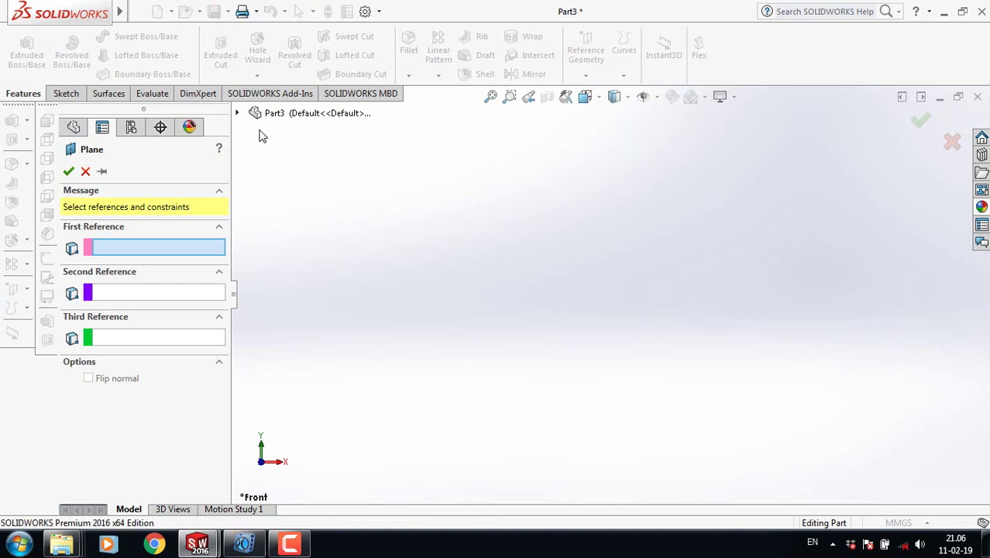
pyautogui.click(237, 114)
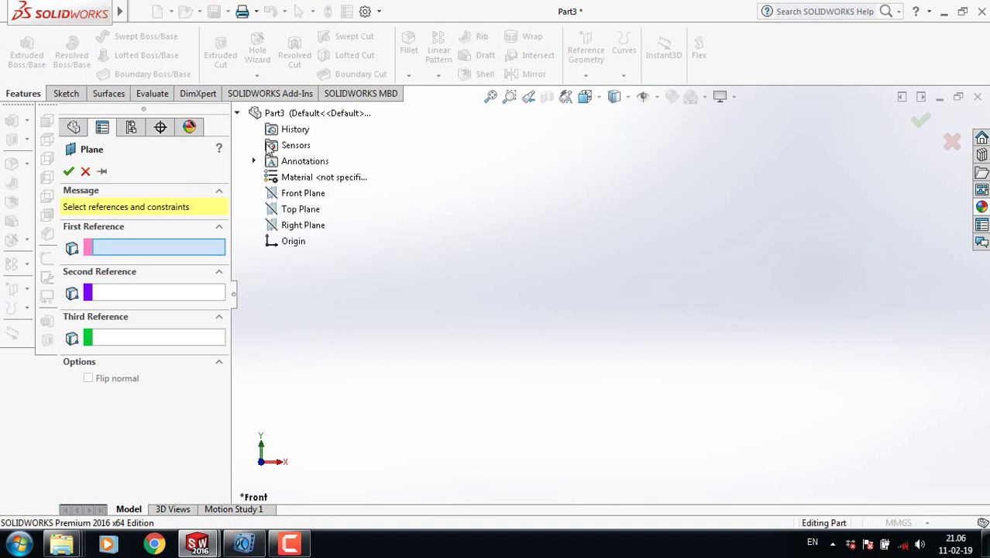
pyautogui.click(302, 194)
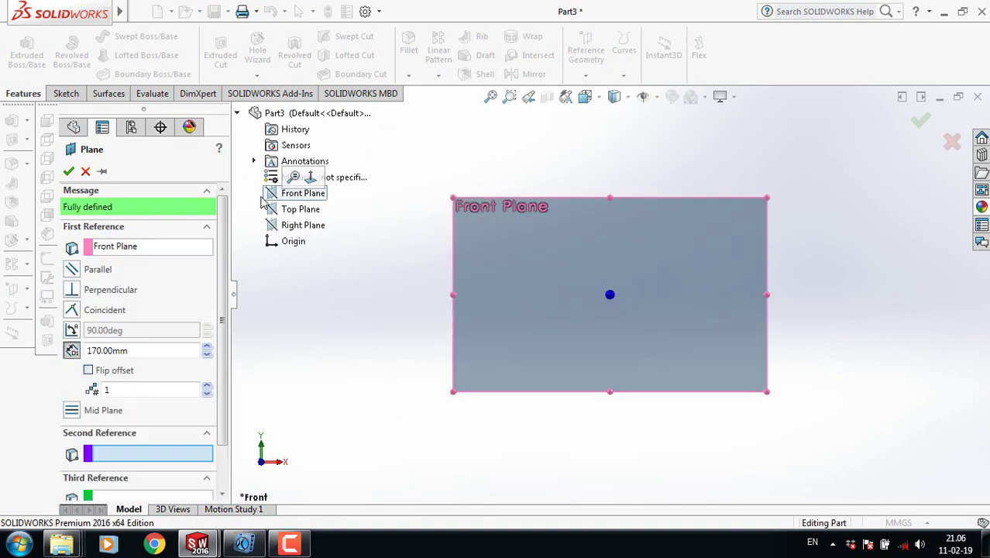
pyautogui.click(117, 350)
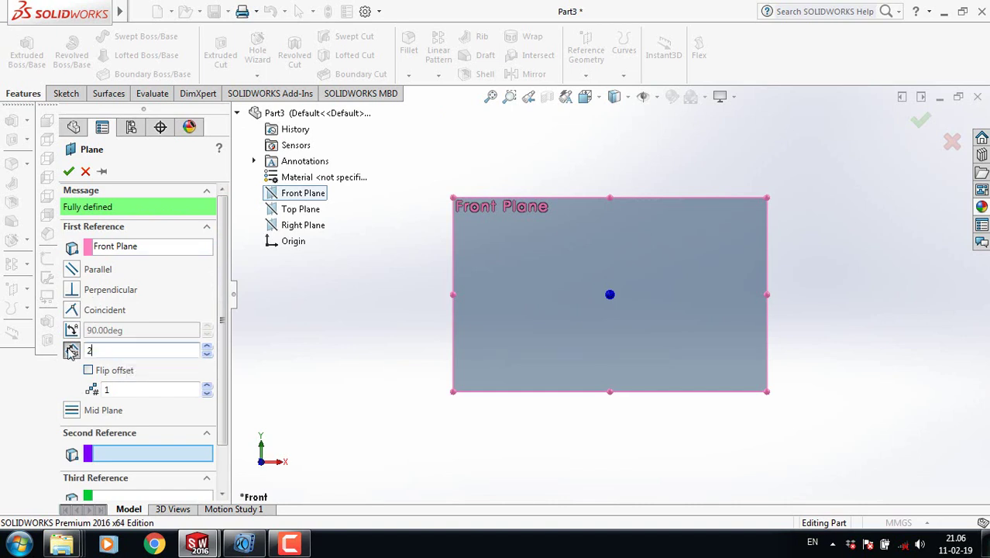
pyautogui.press('Return')
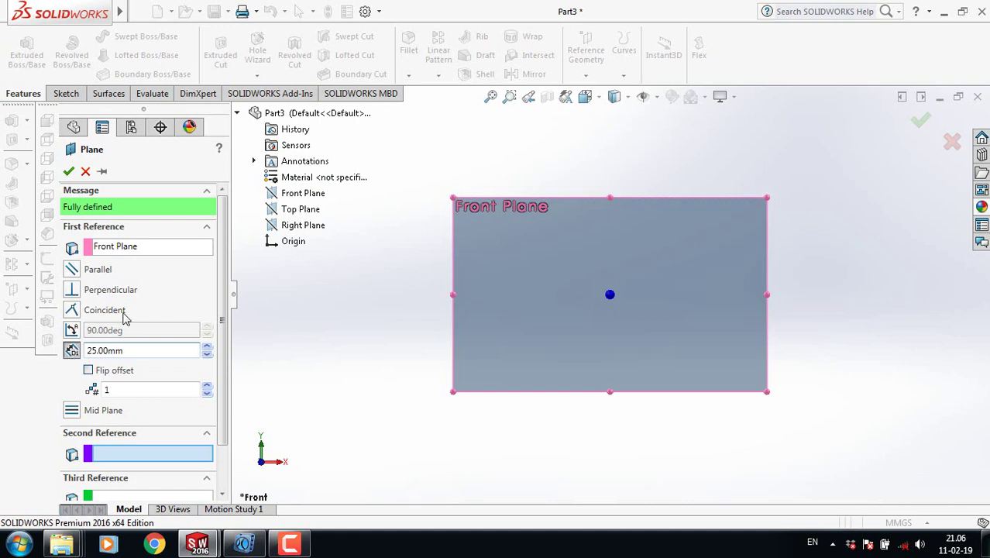
pyautogui.click(68, 171)
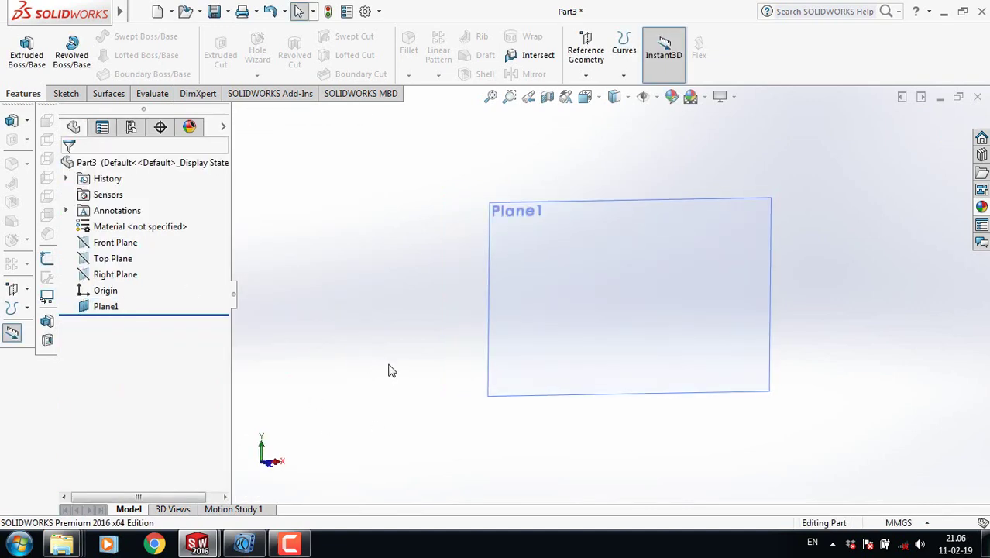
# Create reference plane Plane2 offset 40 mm from the Front Plane.
pyautogui.click(122, 242)
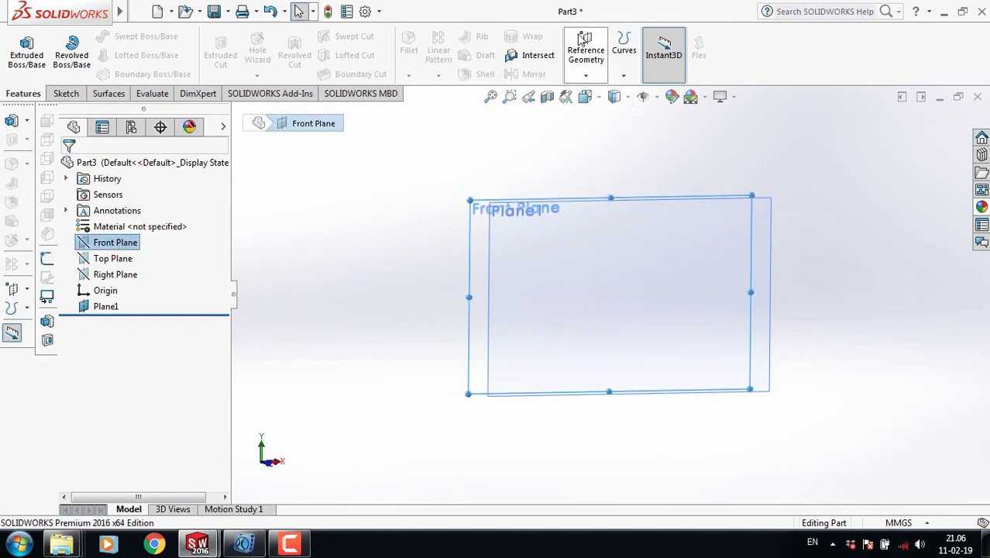
pyautogui.click(586, 76)
pyautogui.click(594, 94)
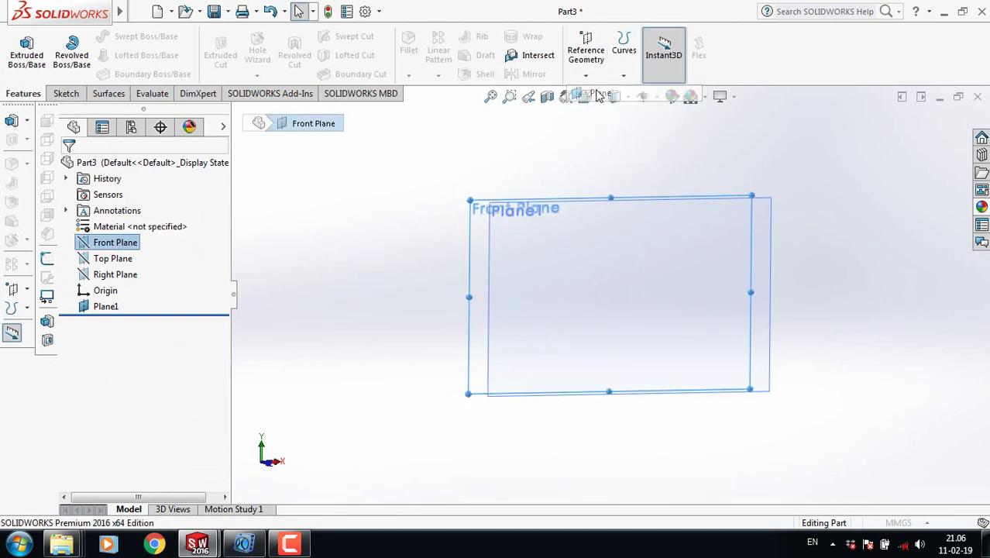
pyautogui.moveTo(380, 271); pyautogui.dragTo(389, 268, button='middle')
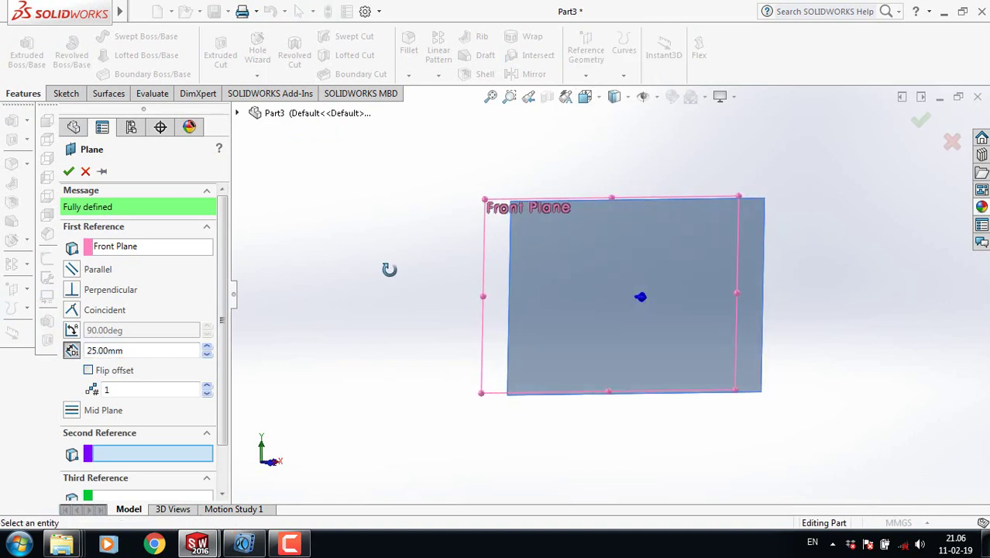
pyautogui.moveTo(141, 354); pyautogui.dragTo(27, 354)
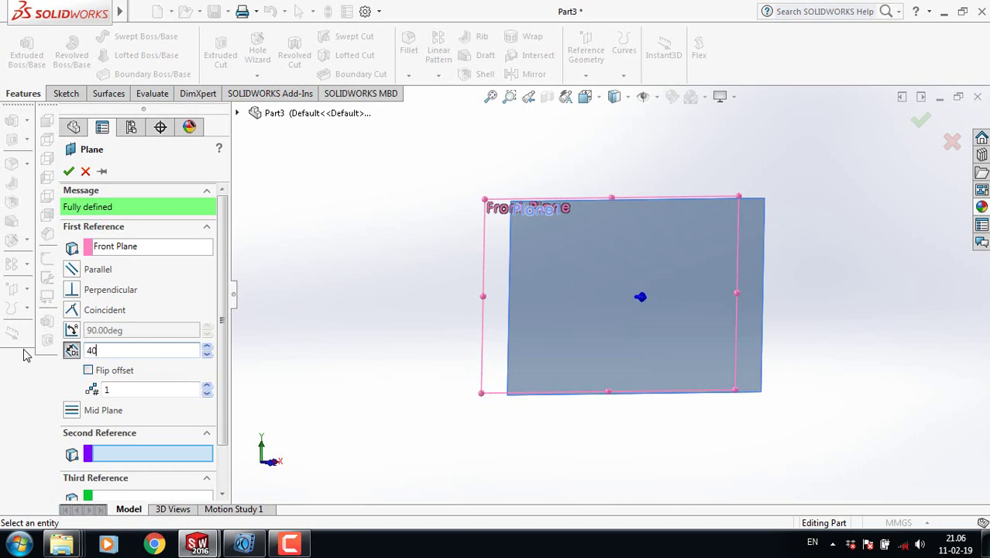
pyautogui.press('Return')
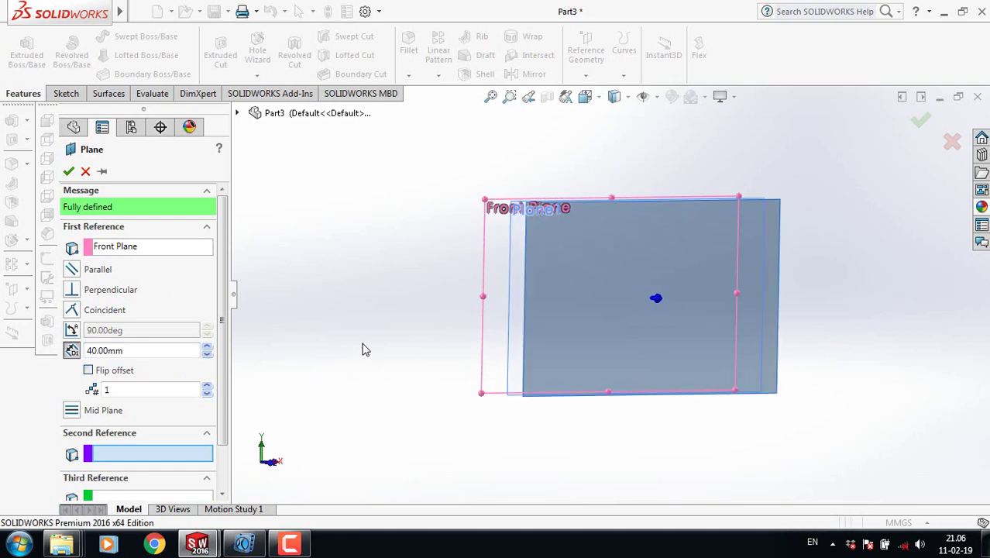
pyautogui.click(67, 171)
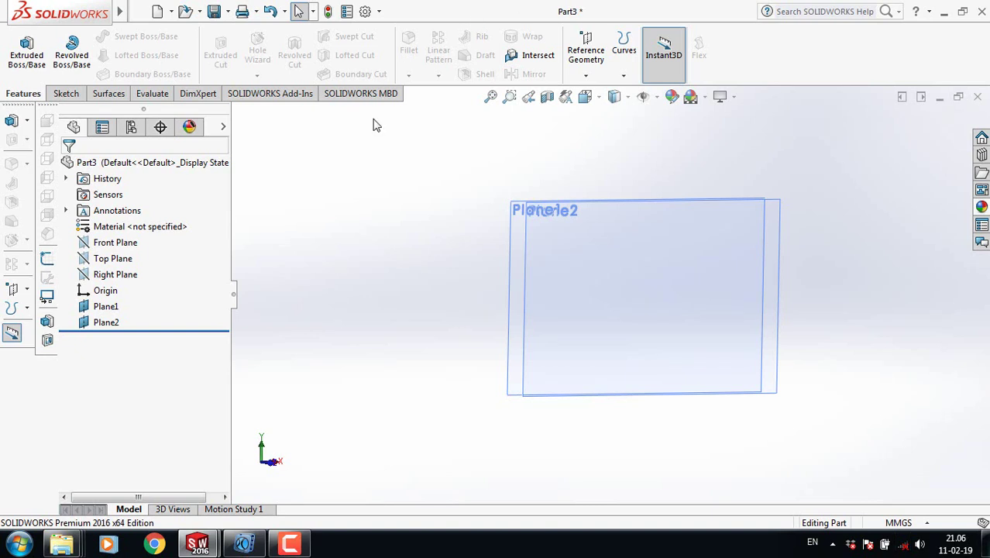
pyautogui.click(121, 243)
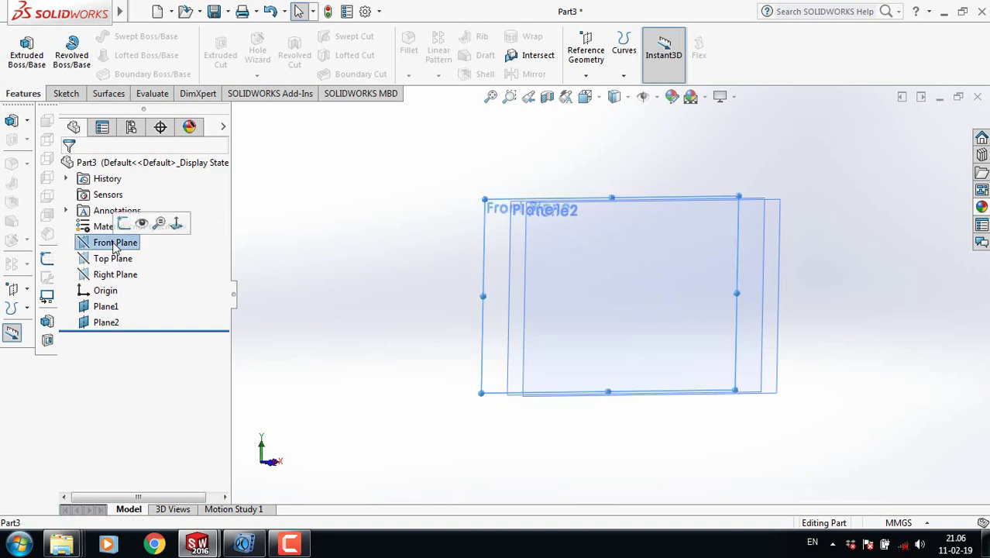
# Start a sketch viewed Normal To and draw a centre rectangle at the origin.
pyautogui.click(120, 226)
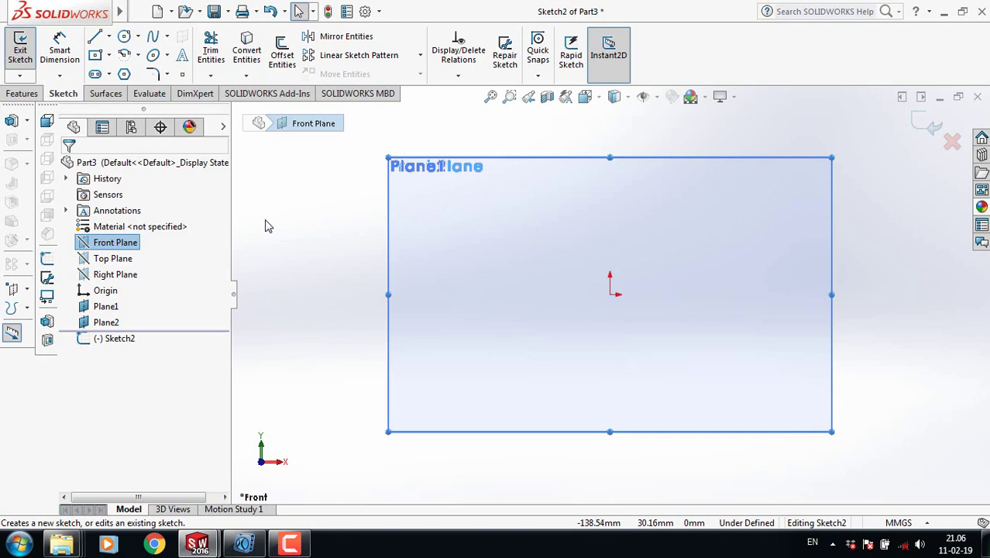
pyautogui.press('space')
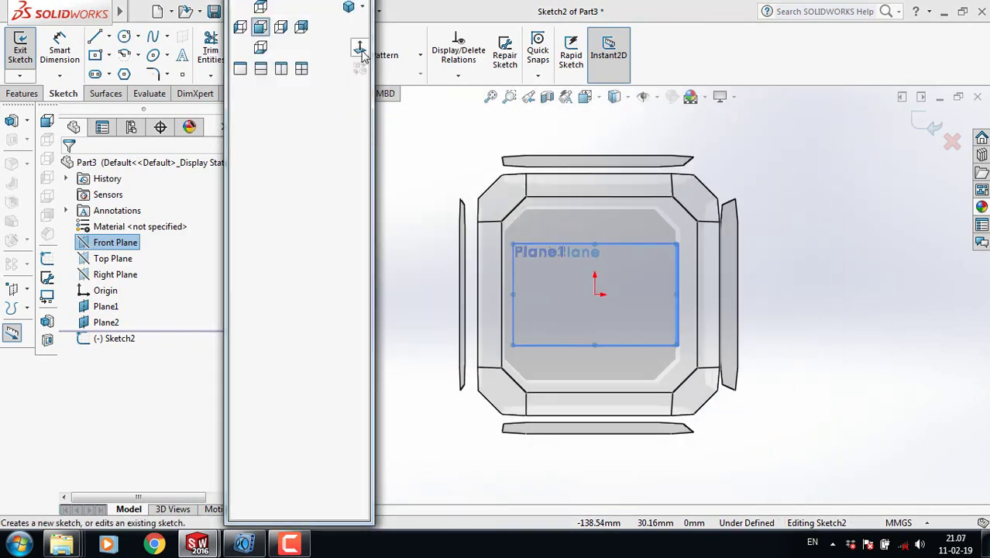
pyautogui.click(360, 49)
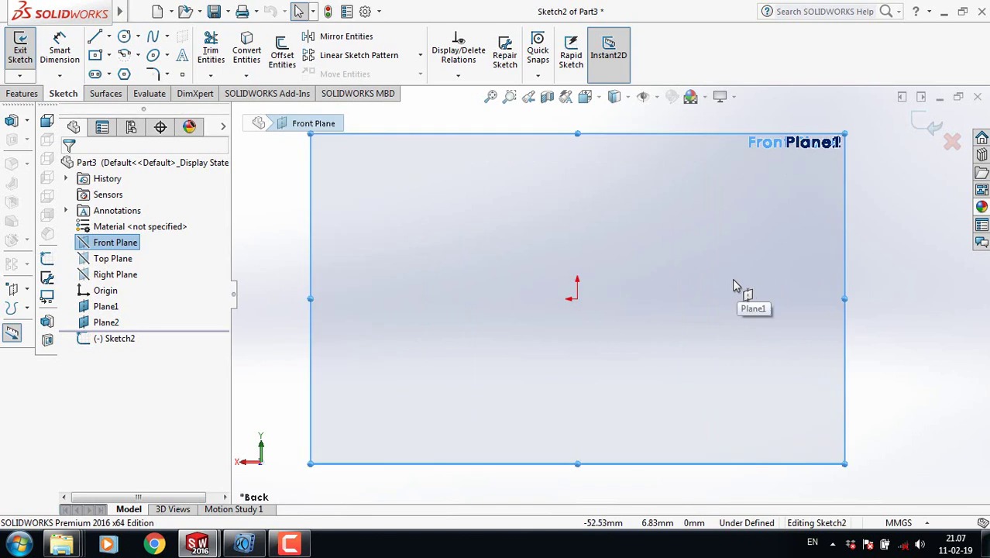
pyautogui.click(110, 57)
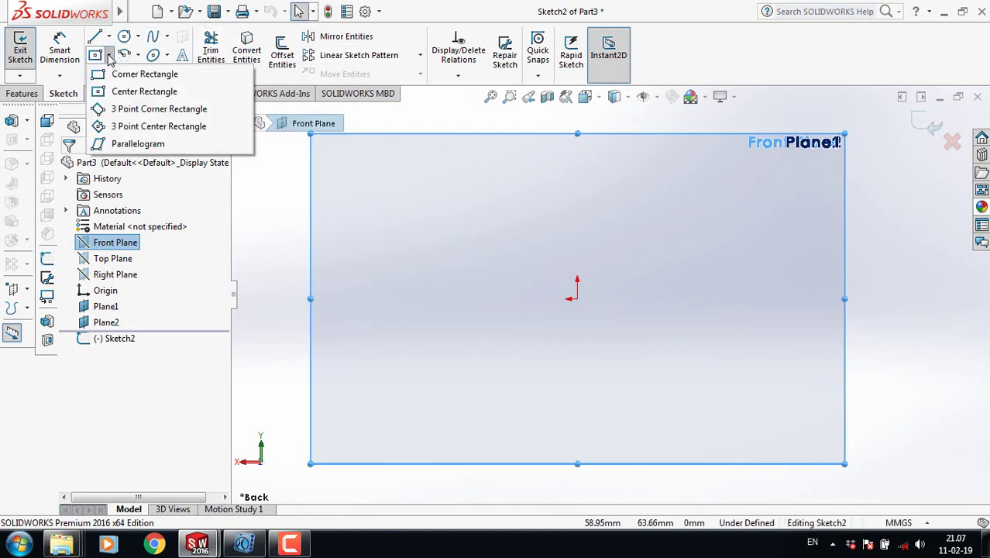
pyautogui.click(128, 91)
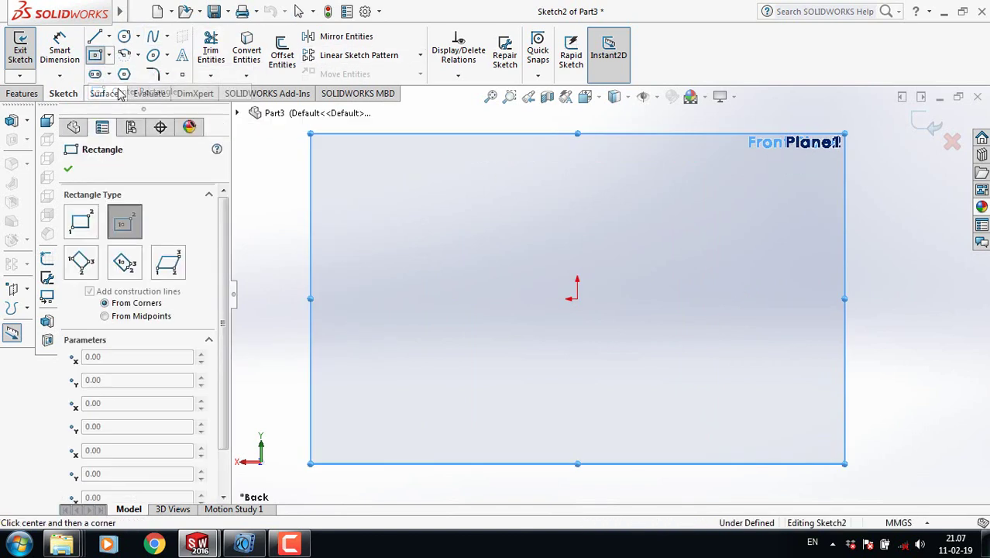
pyautogui.click(574, 300)
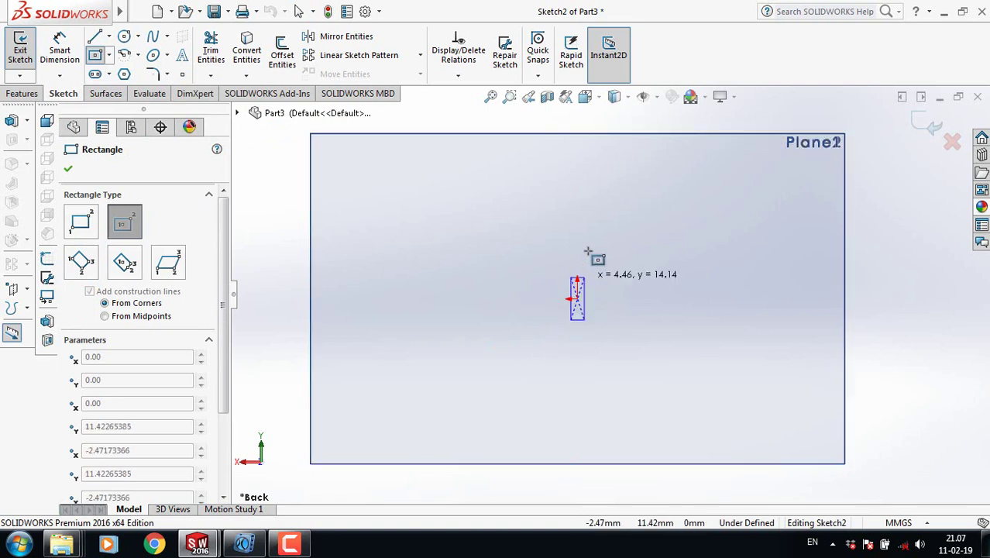
pyautogui.click(721, 168)
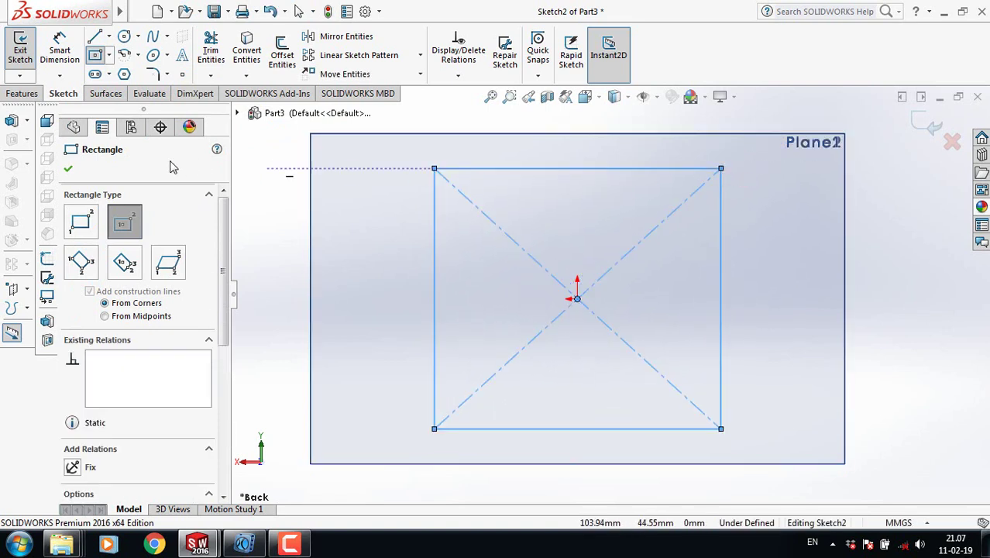
pyautogui.click(69, 170)
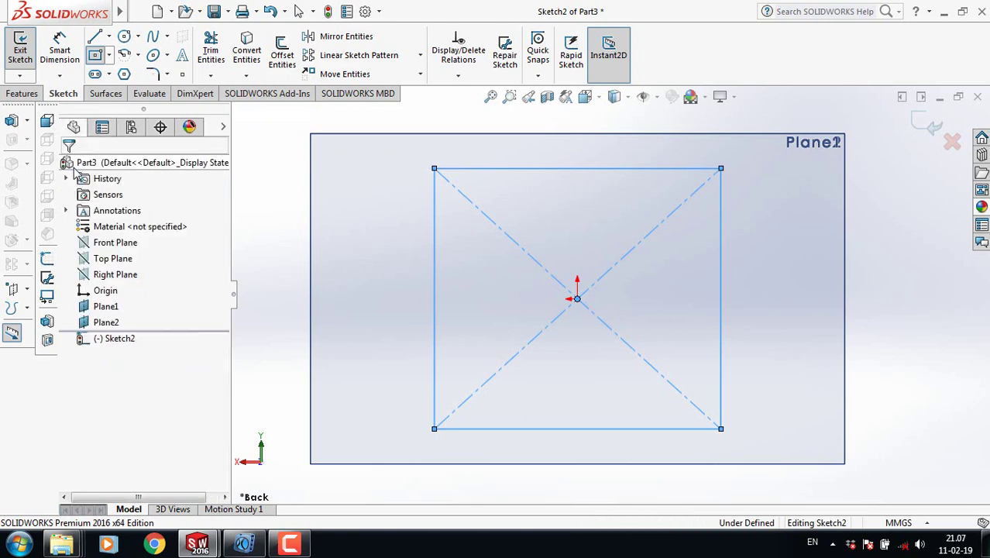
pyautogui.click(60, 49)
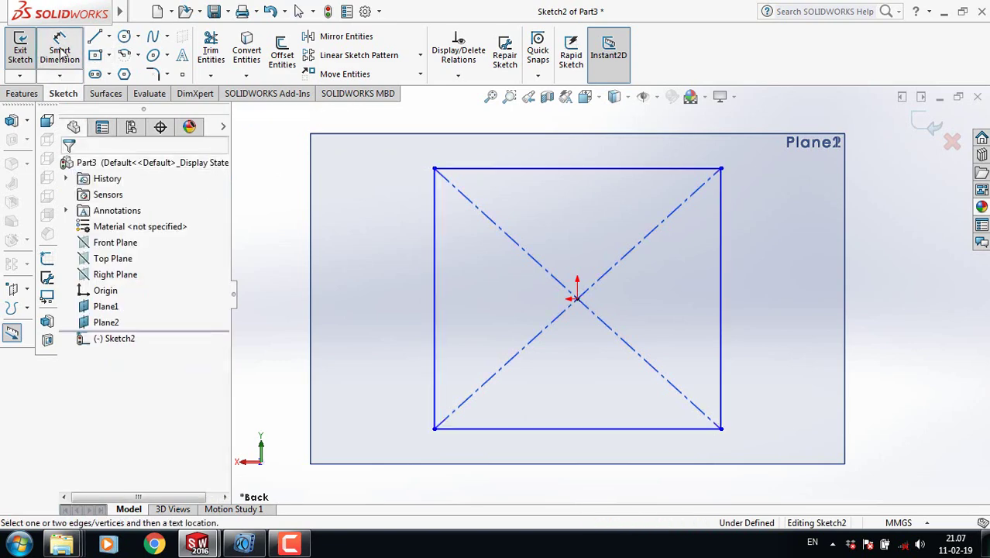
# Dimension the bottom and right edges to 60 mm and exit as Sketch2.
pyautogui.click(620, 428)
pyautogui.click(581, 484)
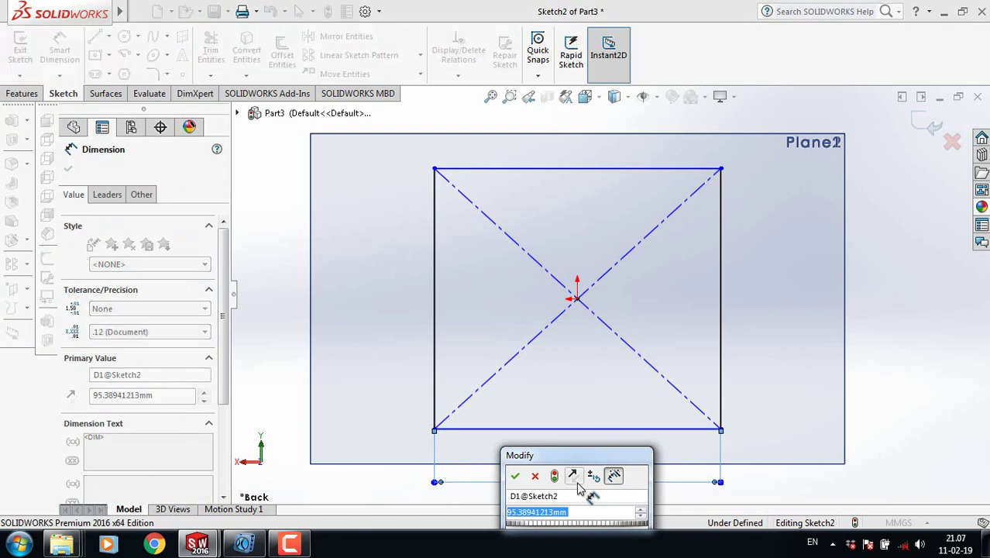
pyautogui.write('60')
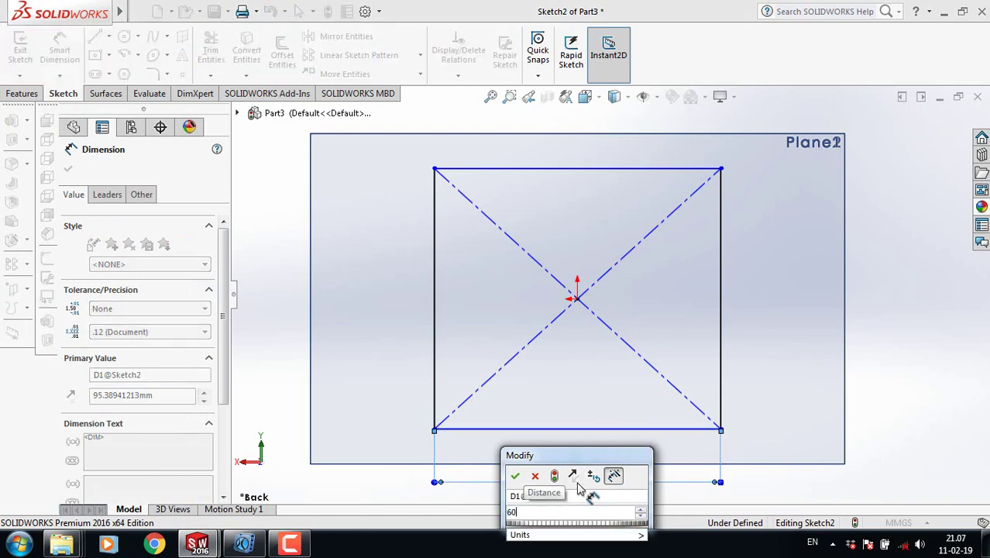
pyautogui.press('Return')
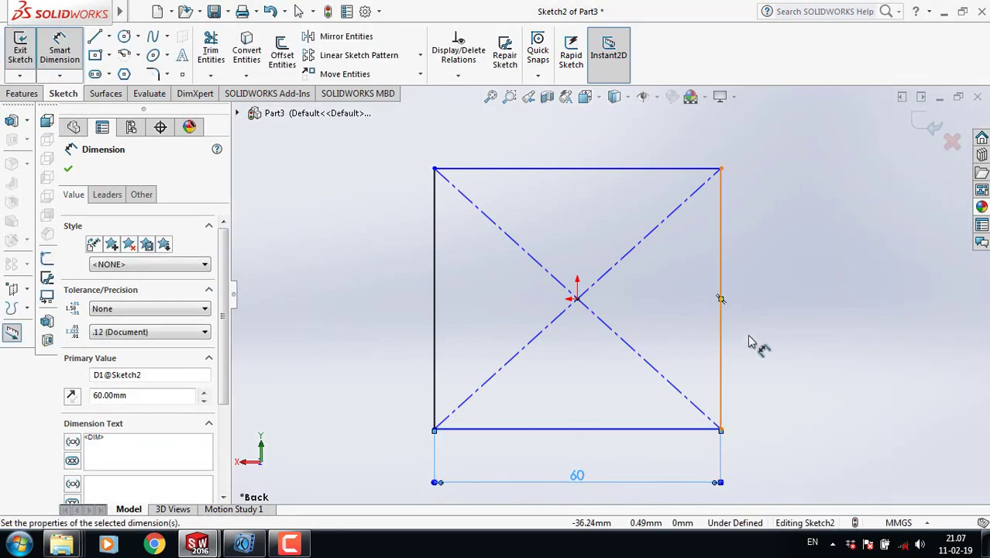
pyautogui.click(722, 344)
pyautogui.click(771, 280)
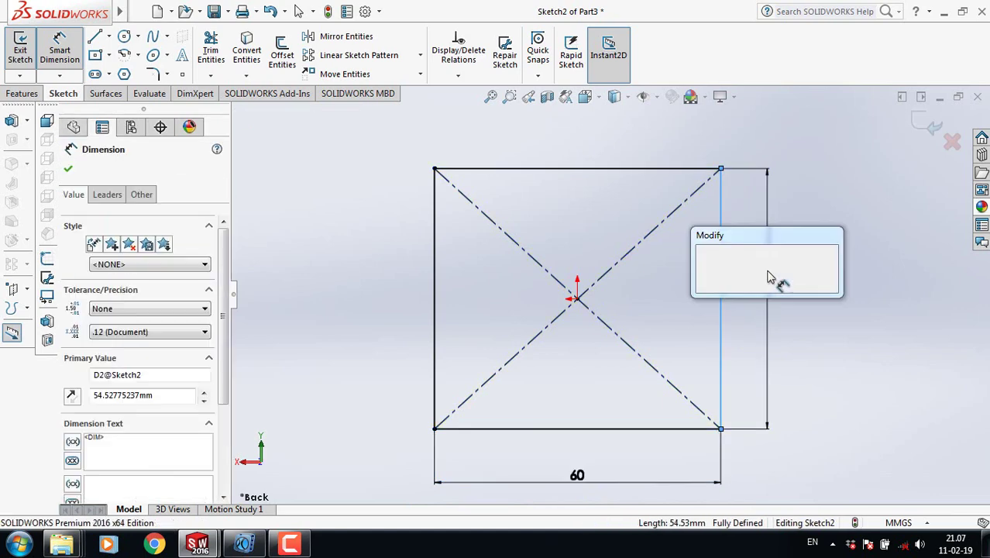
pyautogui.write('60')
pyautogui.press('Return')
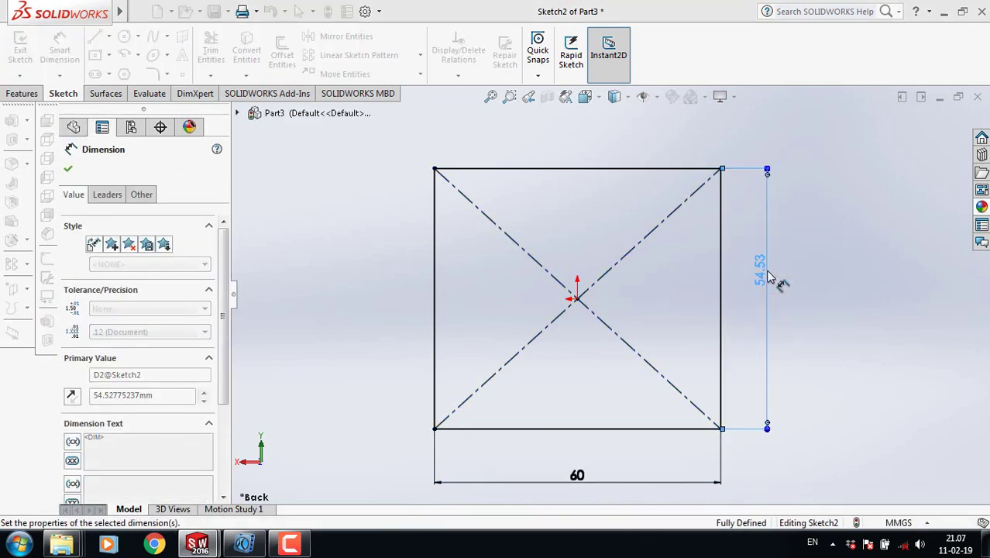
pyautogui.click(70, 169)
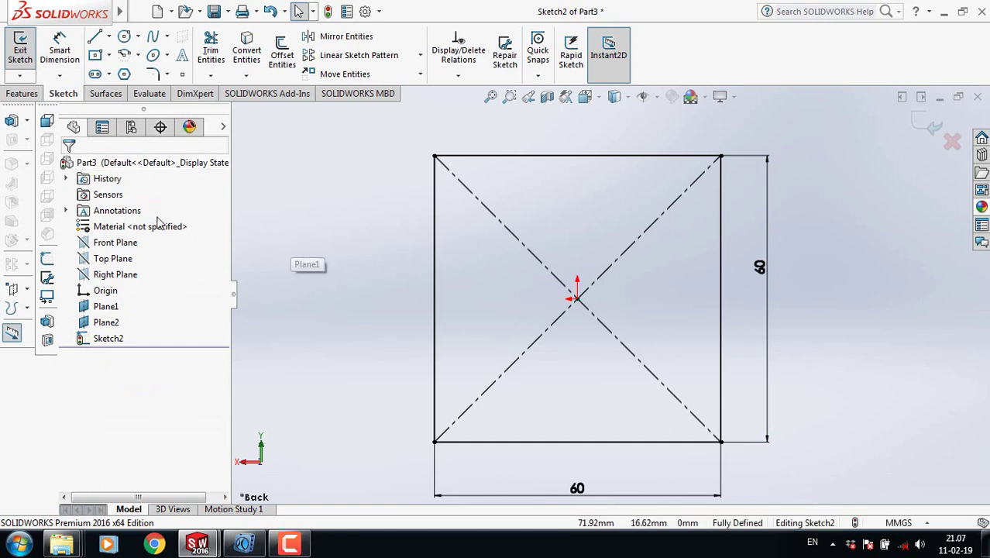
pyautogui.click(109, 308)
pyautogui.click(131, 283)
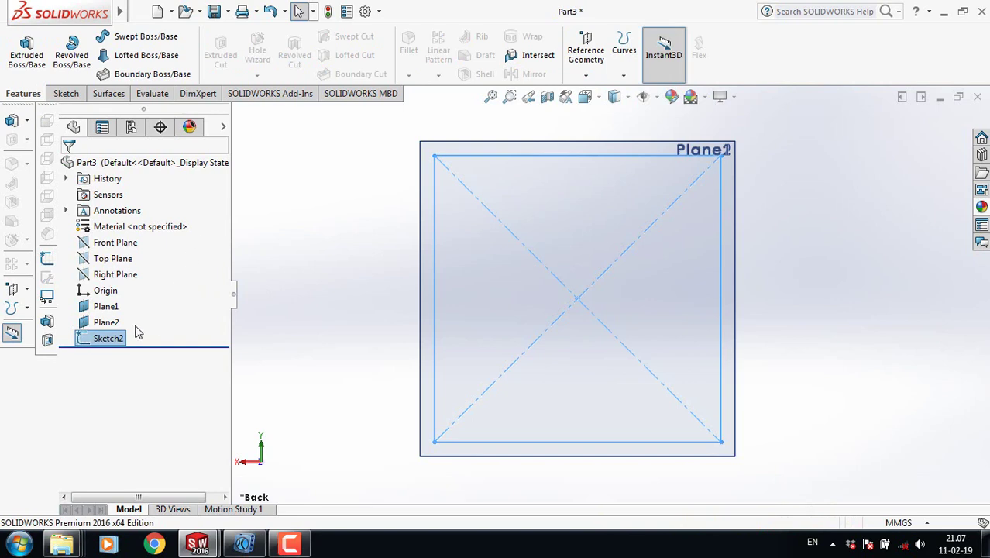
# Select Plane1 and settle on a zoomed Normal To view of it.
pyautogui.click(105, 306)
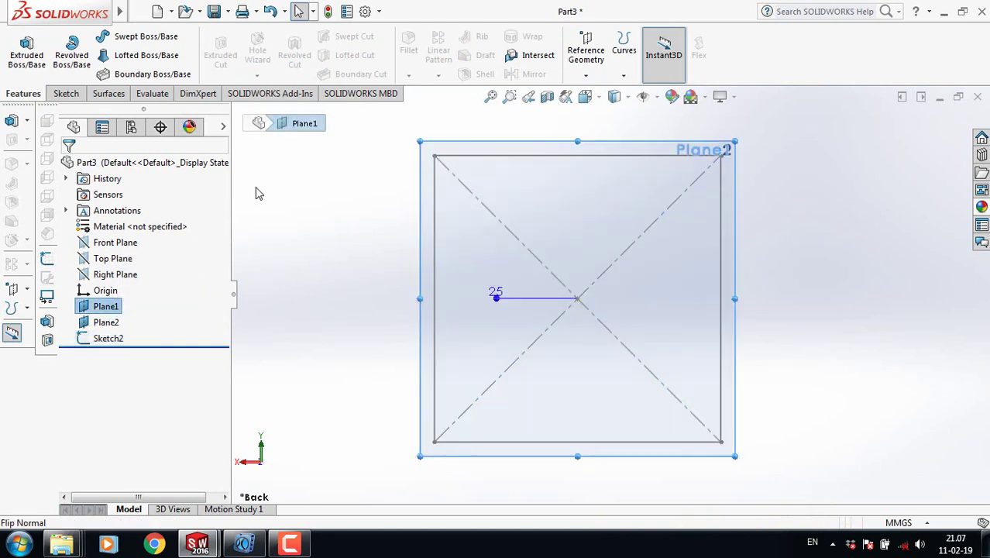
pyautogui.press('space')
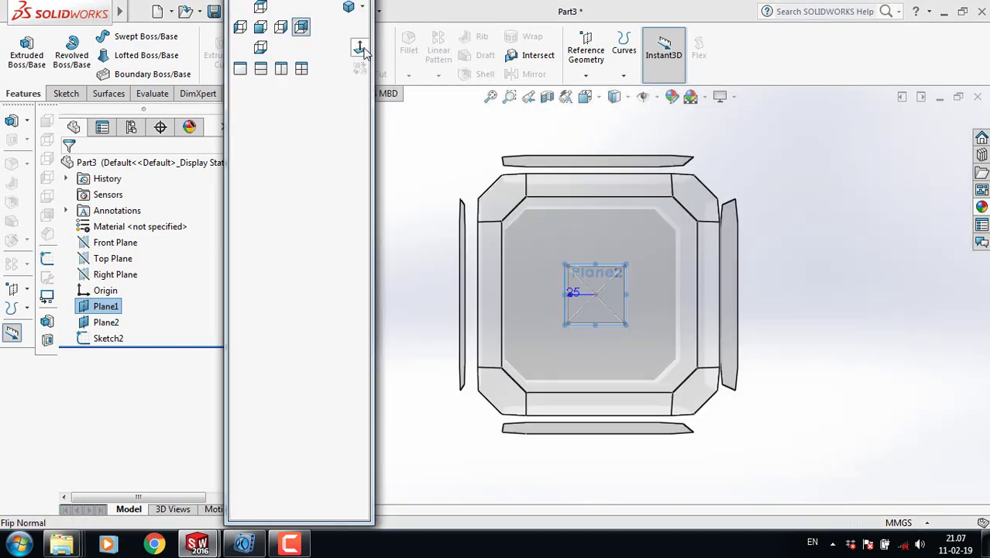
pyautogui.click(361, 51)
pyautogui.scroll(-5, 654, 303)
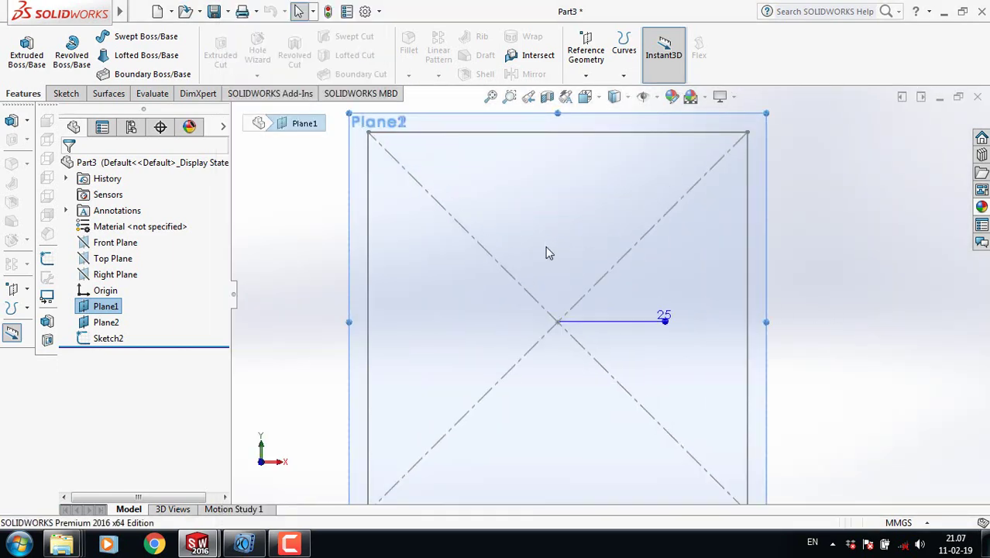
pyautogui.scroll(4, 552, 271)
pyautogui.moveTo(762, 369); pyautogui.dragTo(798, 342, button='middle')
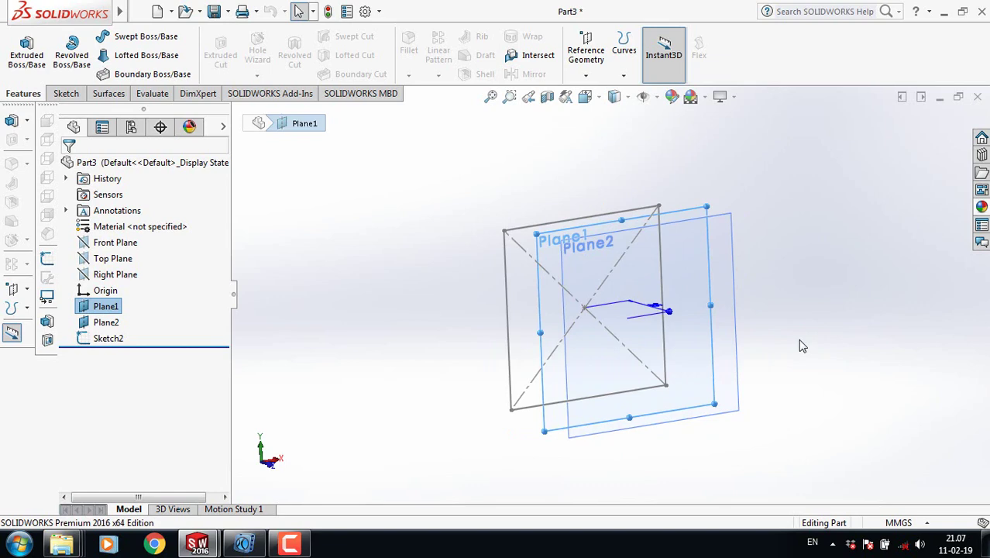
pyautogui.press('space')
pyautogui.click(714, 297)
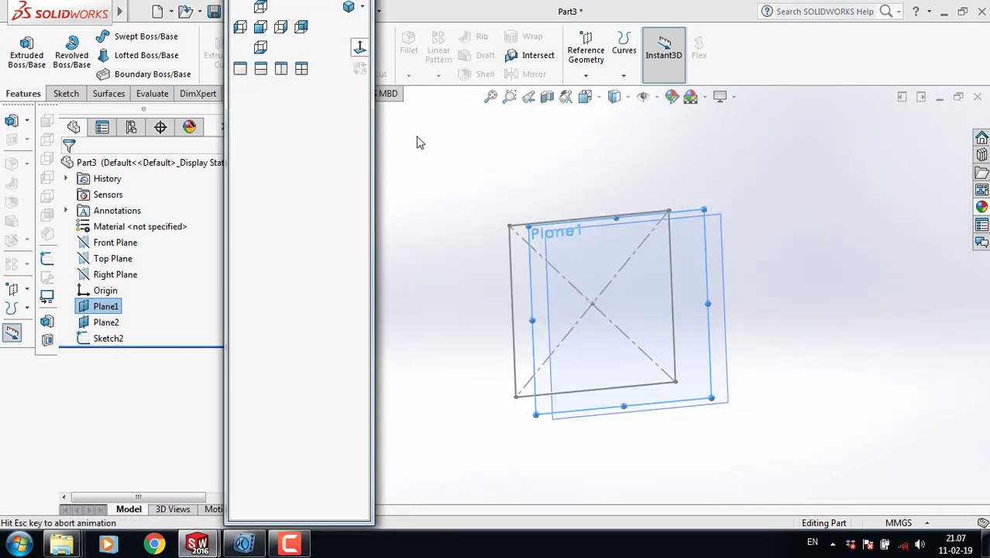
pyautogui.scroll(-5, 681, 283)
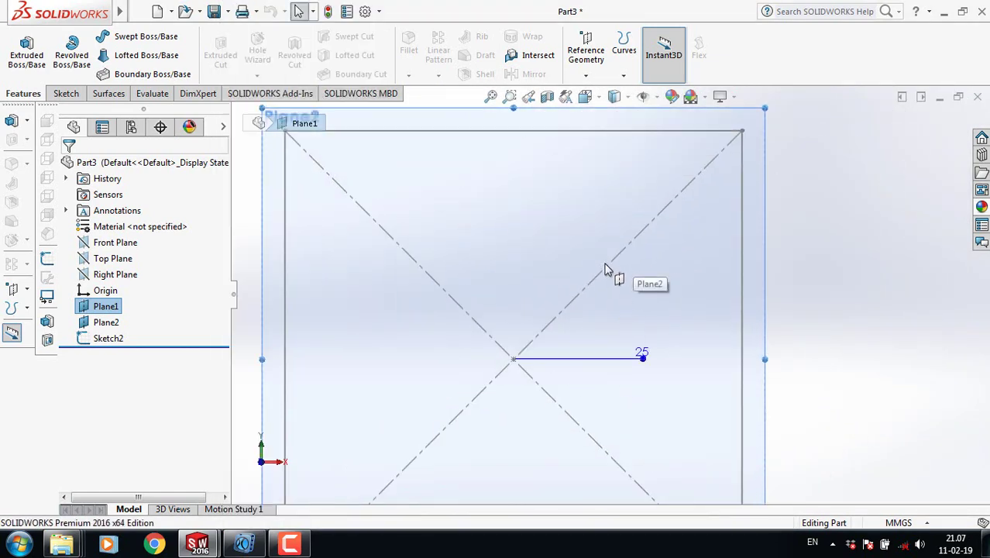
pyautogui.scroll(-1, 571, 269)
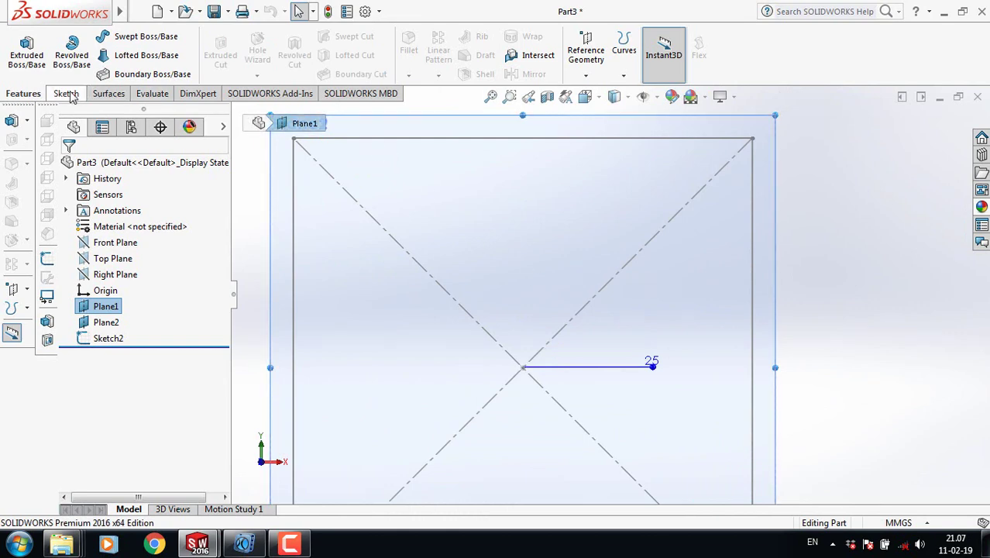
pyautogui.click(69, 93)
# Draw a circle centred on the origin and dimension its diameter to 50 mm.
pyautogui.click(124, 36)
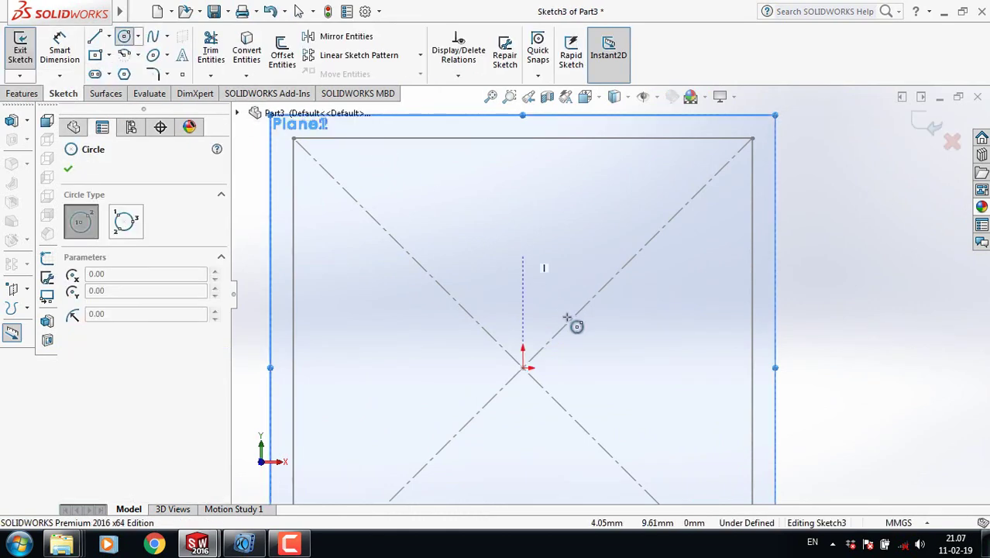
pyautogui.click(525, 367)
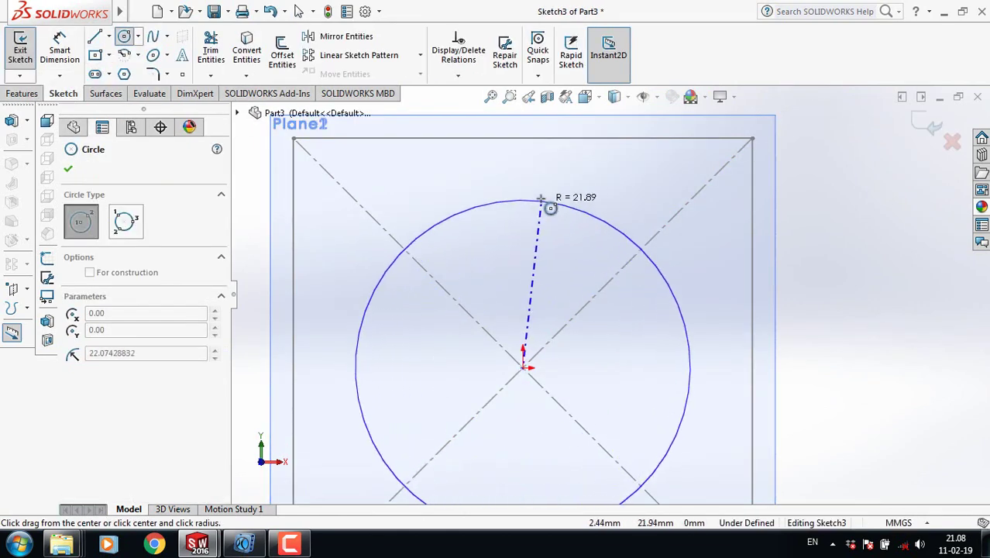
pyautogui.click(550, 208)
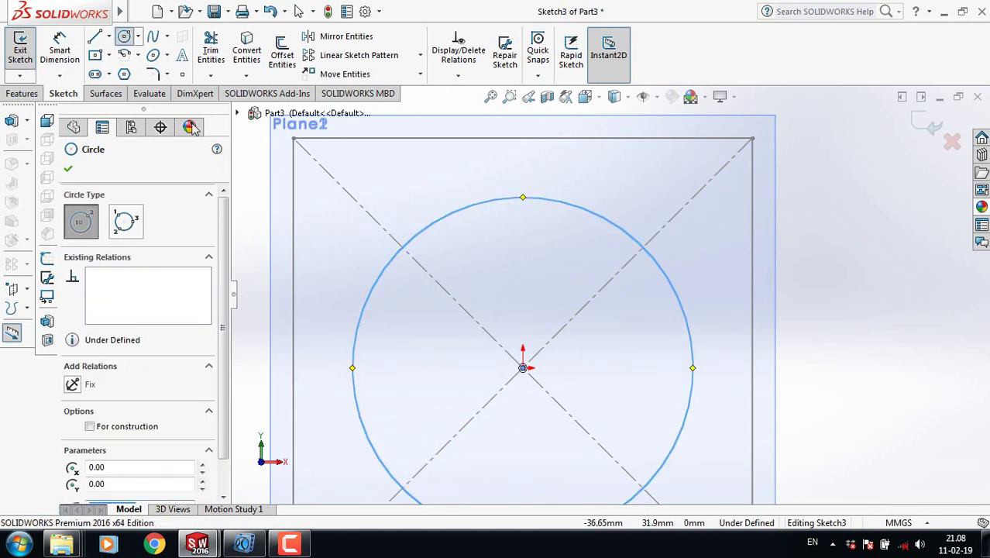
pyautogui.click(69, 169)
pyautogui.click(60, 48)
pyautogui.click(569, 206)
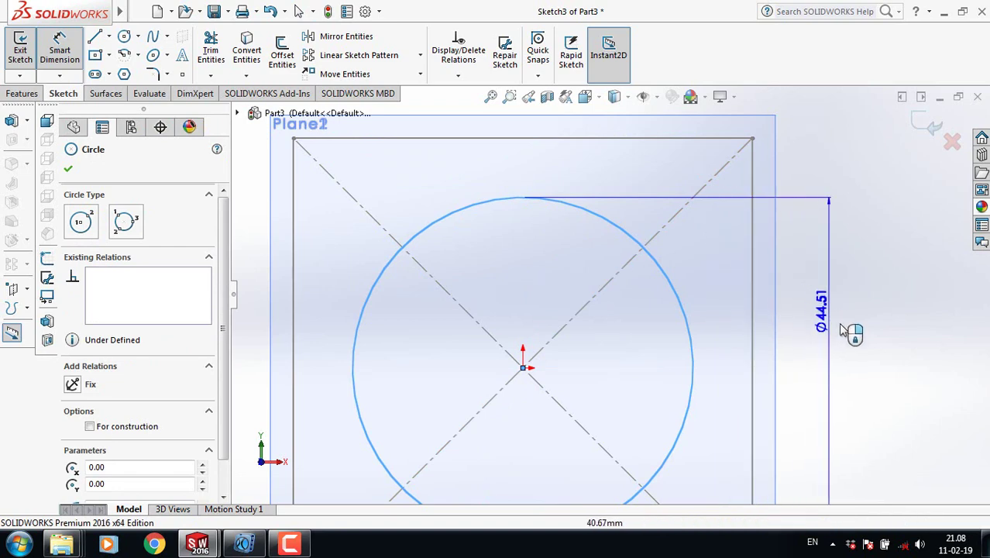
pyautogui.click(852, 377)
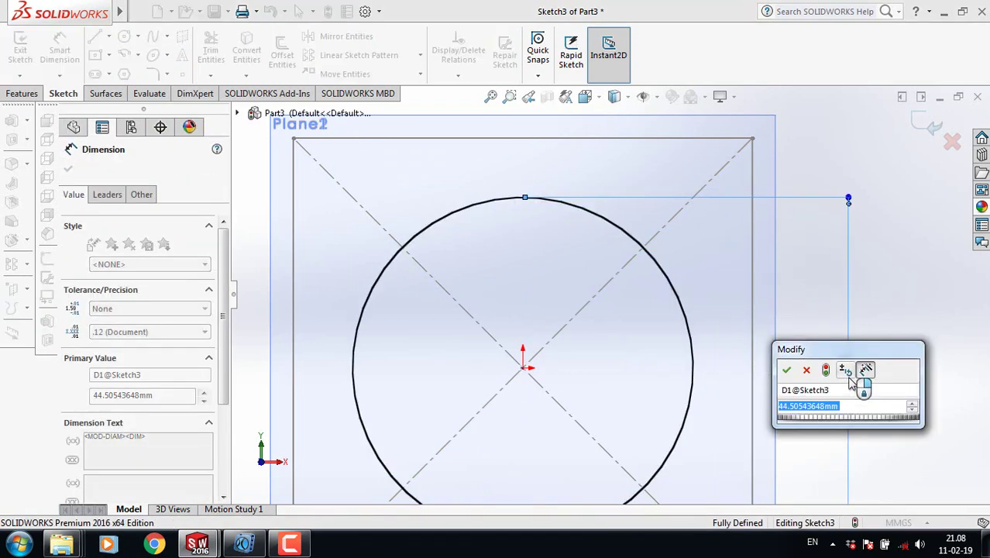
pyautogui.write('50')
pyautogui.press('Return')
pyautogui.click(69, 170)
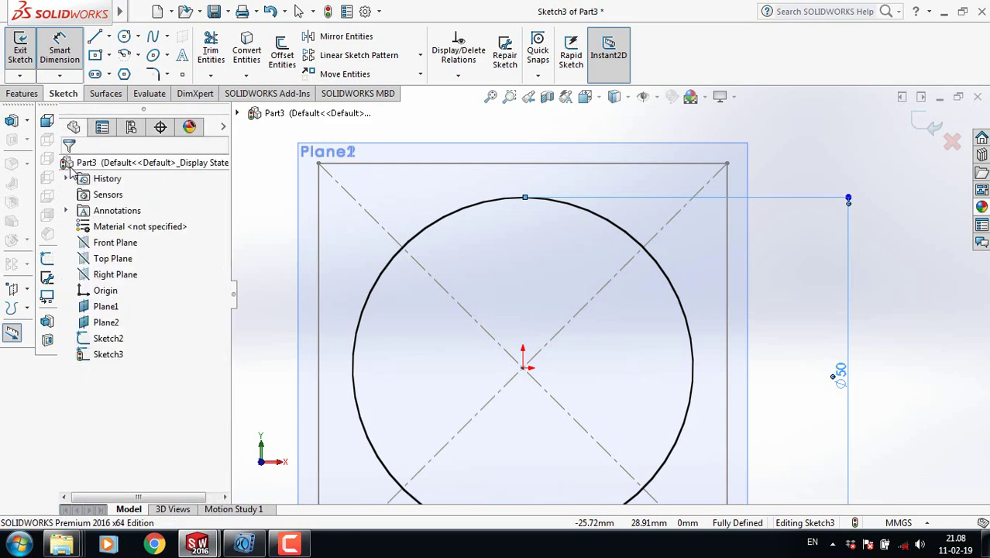
pyautogui.press('f')
pyautogui.moveTo(321, 293); pyautogui.dragTo(389, 303, button='middle')
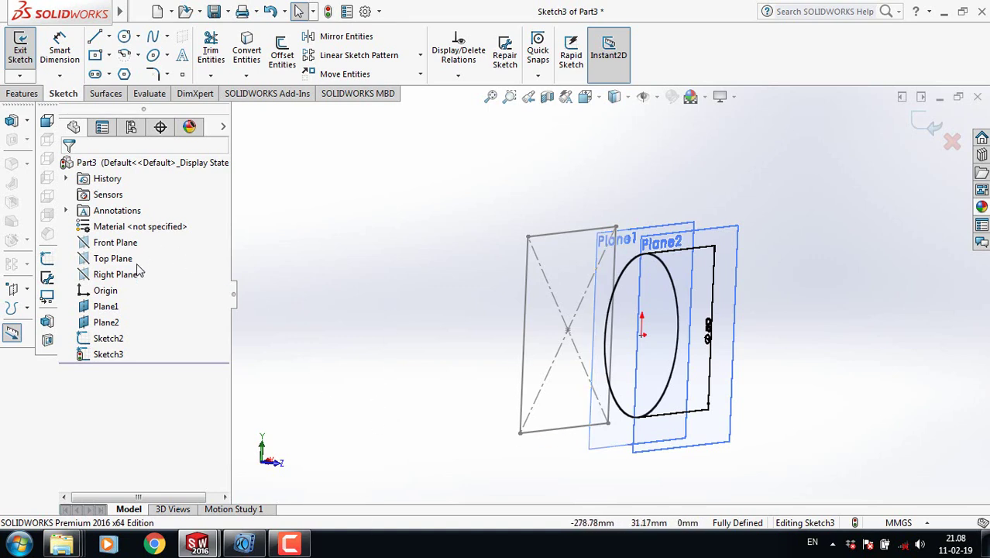
# Close the 50 mm circle sketch and turn the view normal to Plane2.
pyautogui.click(118, 324)
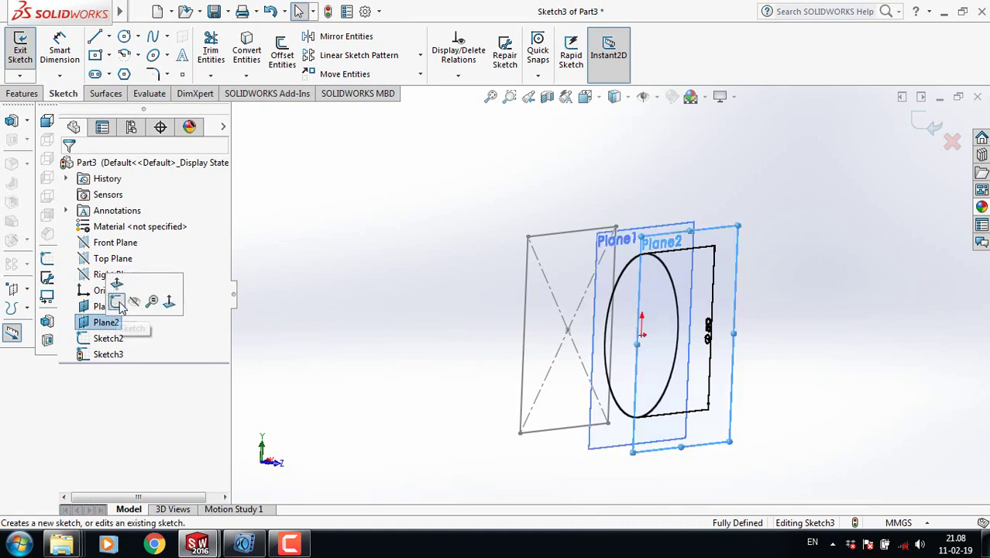
pyautogui.click(117, 304)
pyautogui.click(106, 322)
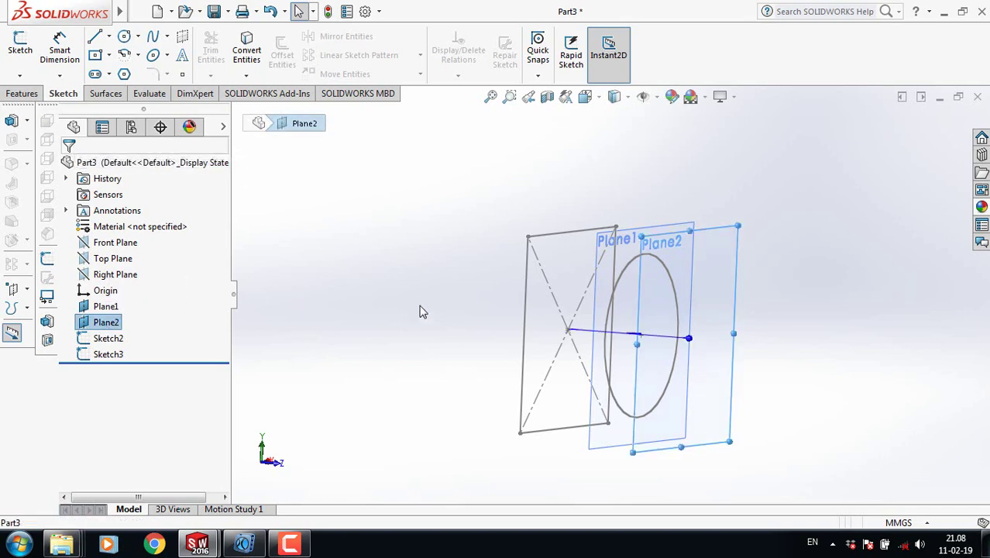
pyautogui.press('space')
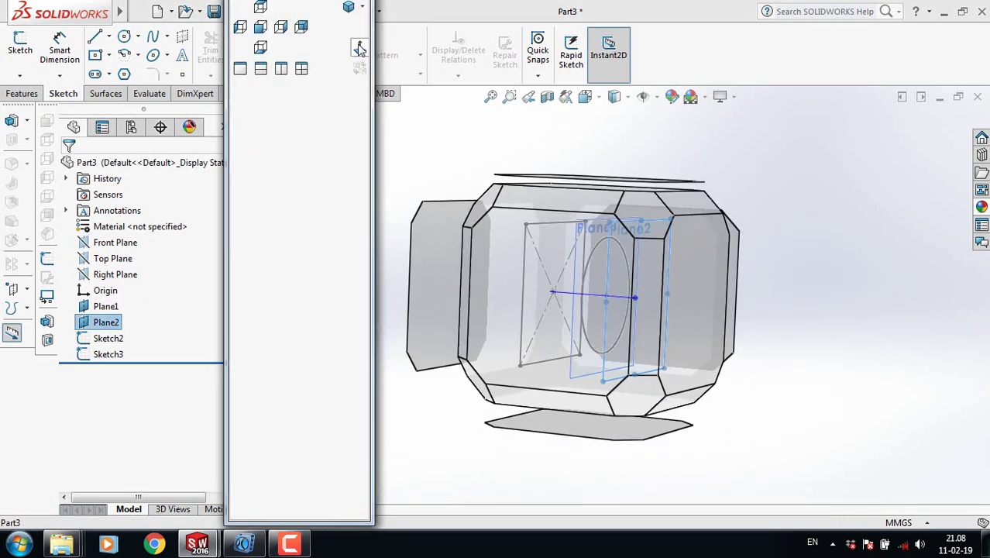
pyautogui.click(358, 48)
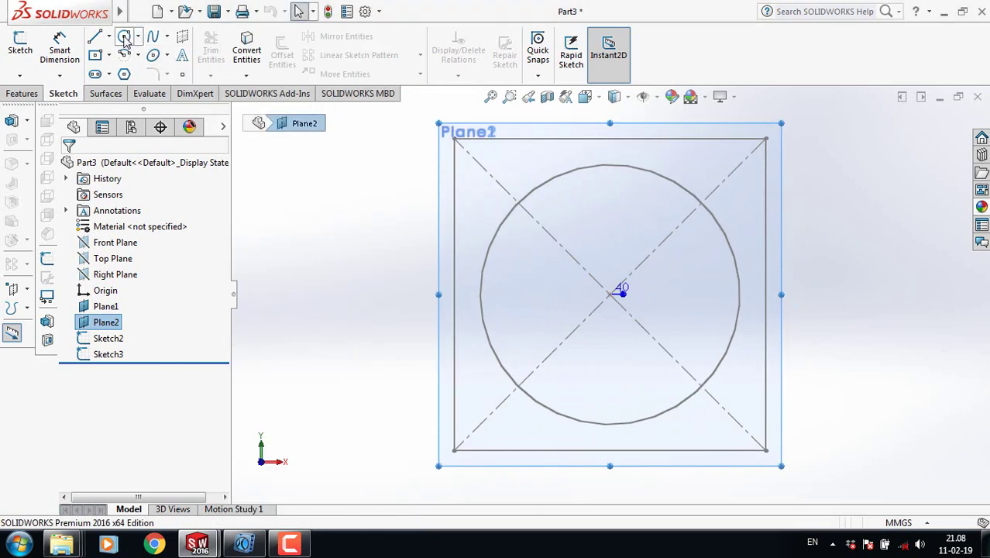
# Draw a circle on the origin through the square's corner and exit as Sketch4.
pyautogui.click(124, 38)
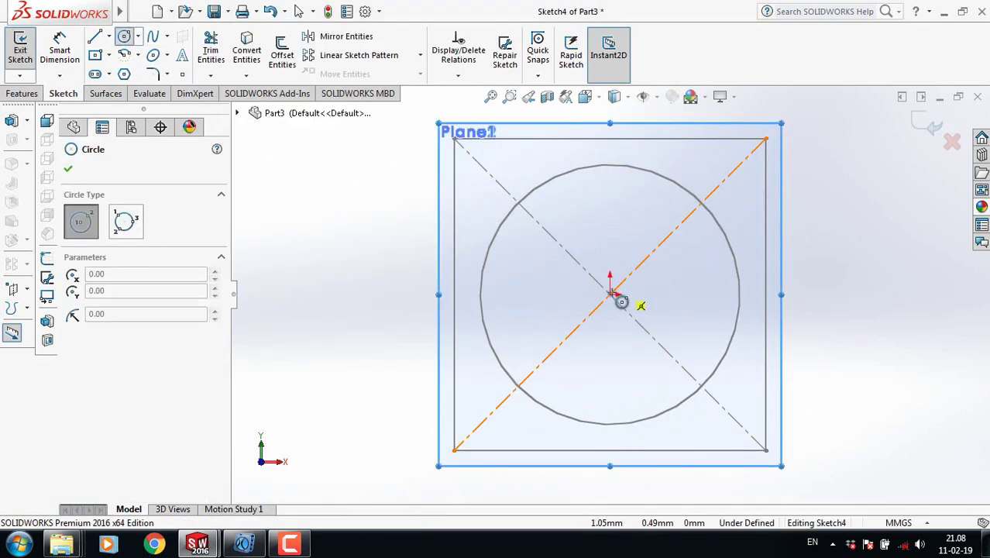
pyautogui.click(611, 294)
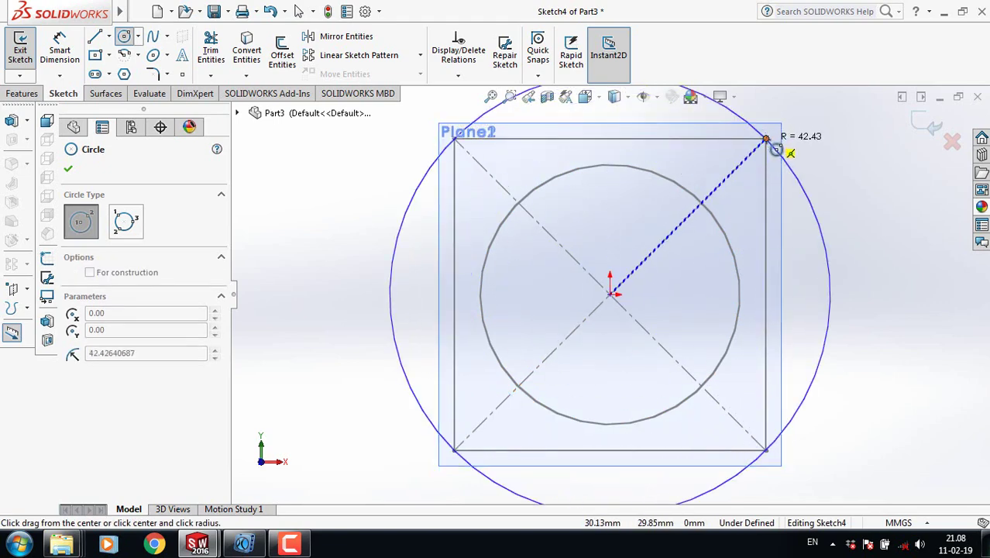
pyautogui.click(775, 148)
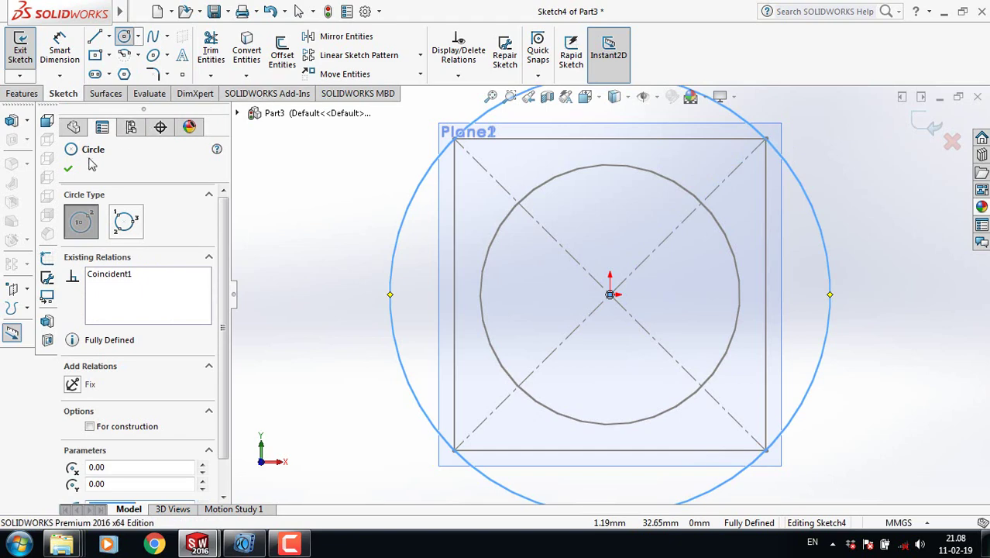
pyautogui.click(69, 170)
pyautogui.moveTo(309, 268)
pyautogui.mouseDown(button='middle')
pyautogui.moveTo(367, 274)
pyautogui.moveTo(253, 276)
pyautogui.moveTo(343, 287)
pyautogui.mouseUp(button='middle')
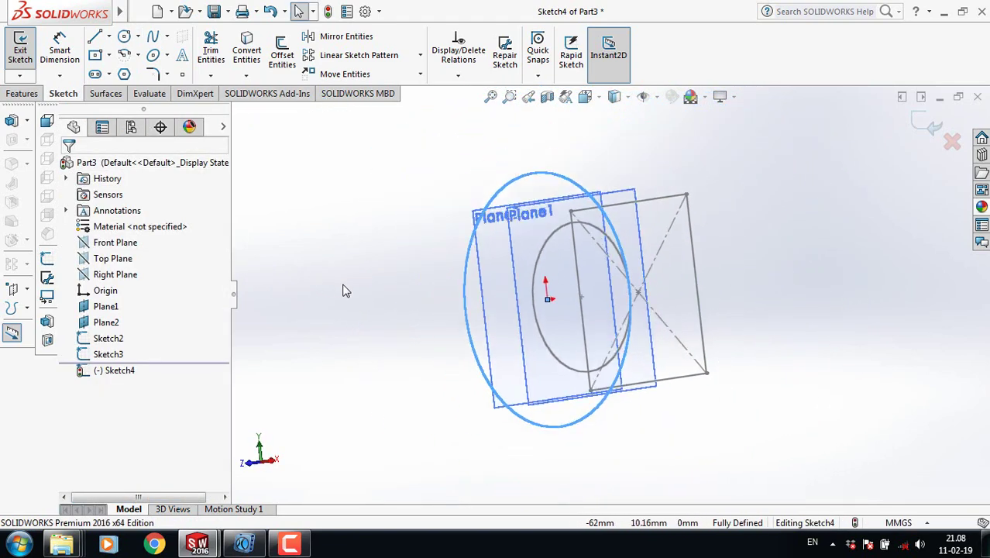
pyautogui.moveTo(792, 322); pyautogui.dragTo(752, 416, button='middle')
pyautogui.scroll(-5, 671, 256)
pyautogui.scroll(5, 716, 326)
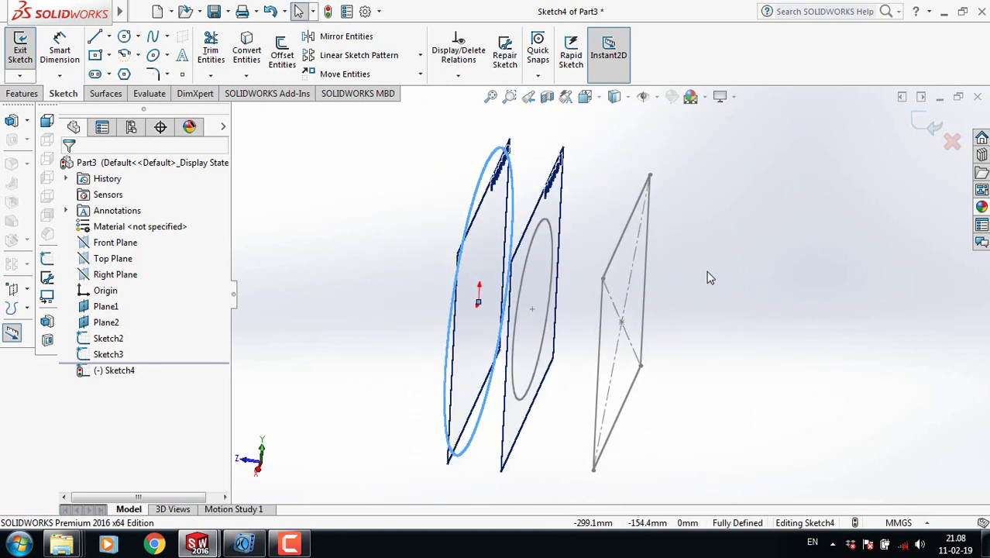
pyautogui.moveTo(767, 267)
pyautogui.mouseDown(button='middle')
pyautogui.moveTo(782, 277)
pyautogui.moveTo(760, 276)
pyautogui.mouseUp(button='middle')
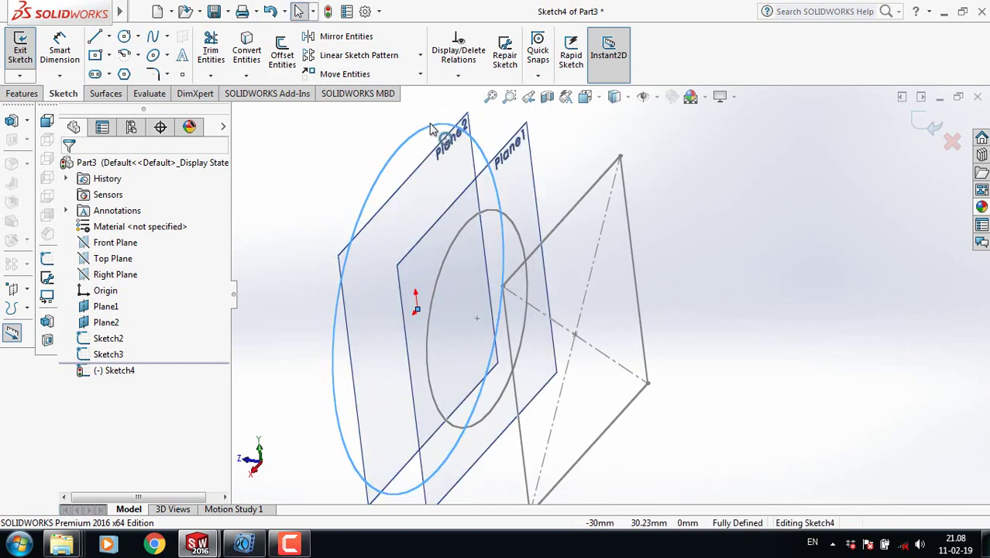
pyautogui.click(920, 126)
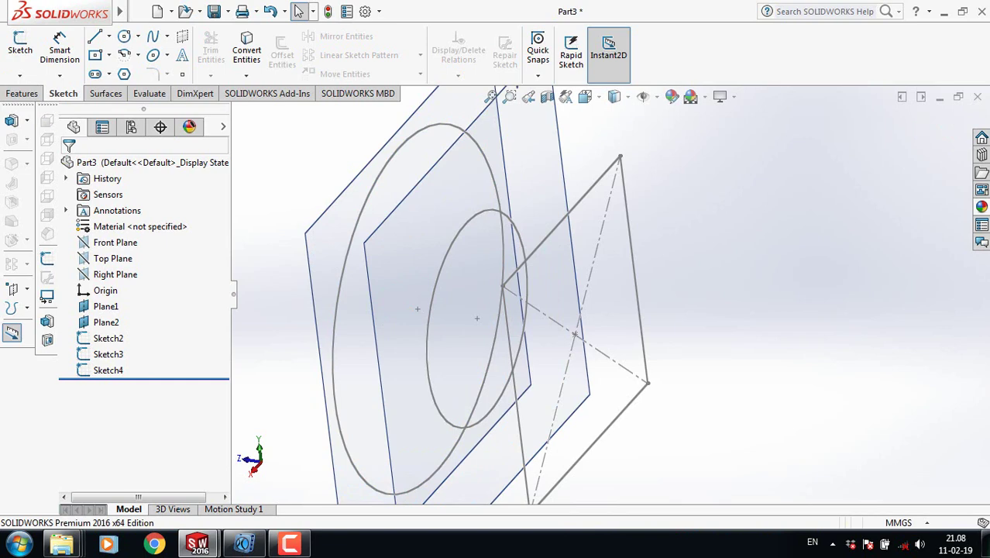
# Loft through Sketch4, Sketch3 and Sketch2 to create Loft1.
pyautogui.click(23, 95)
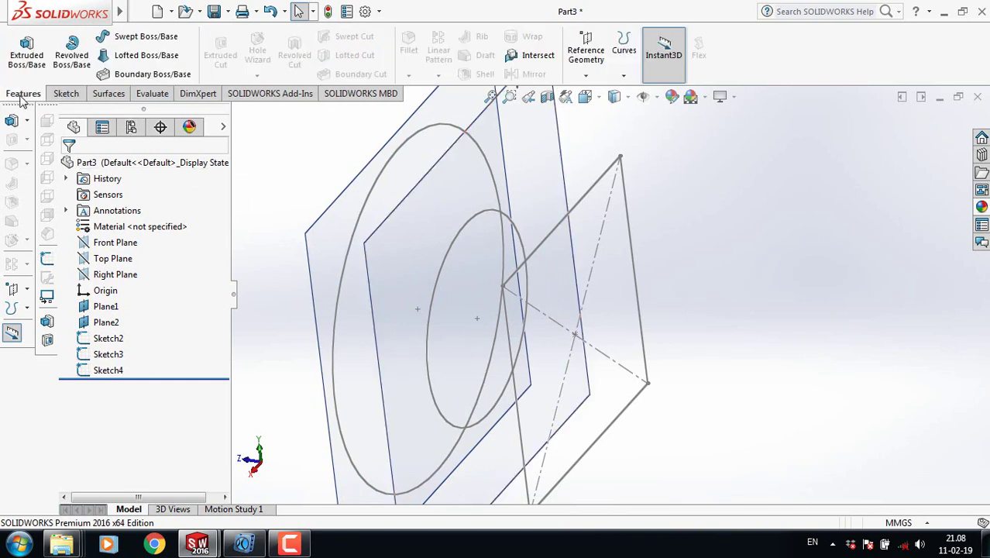
pyautogui.click(147, 56)
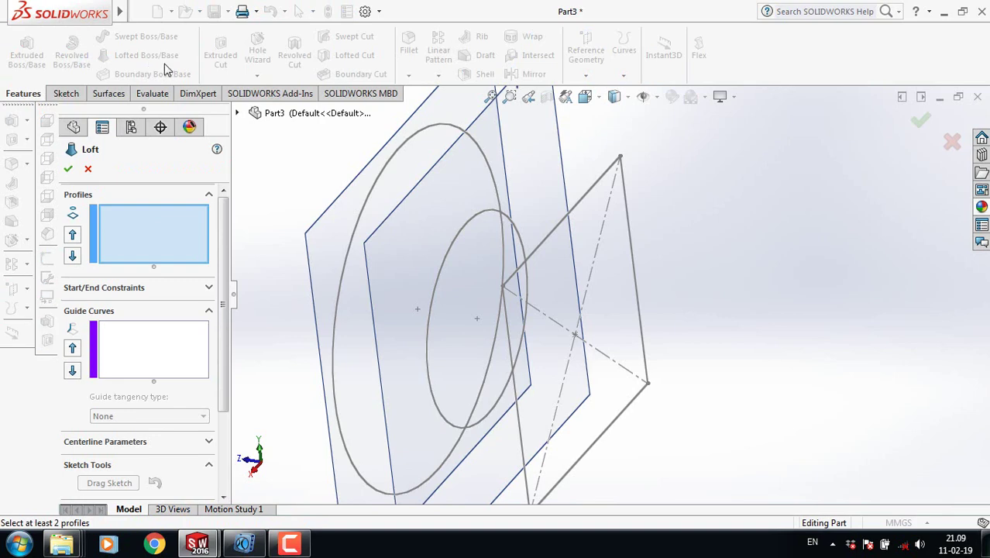
pyautogui.click(399, 155)
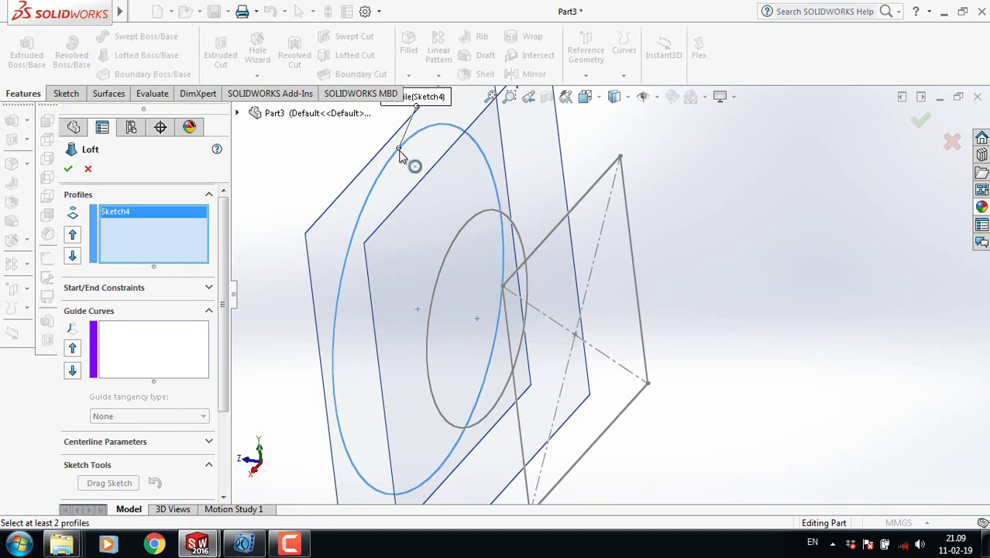
pyautogui.click(466, 226)
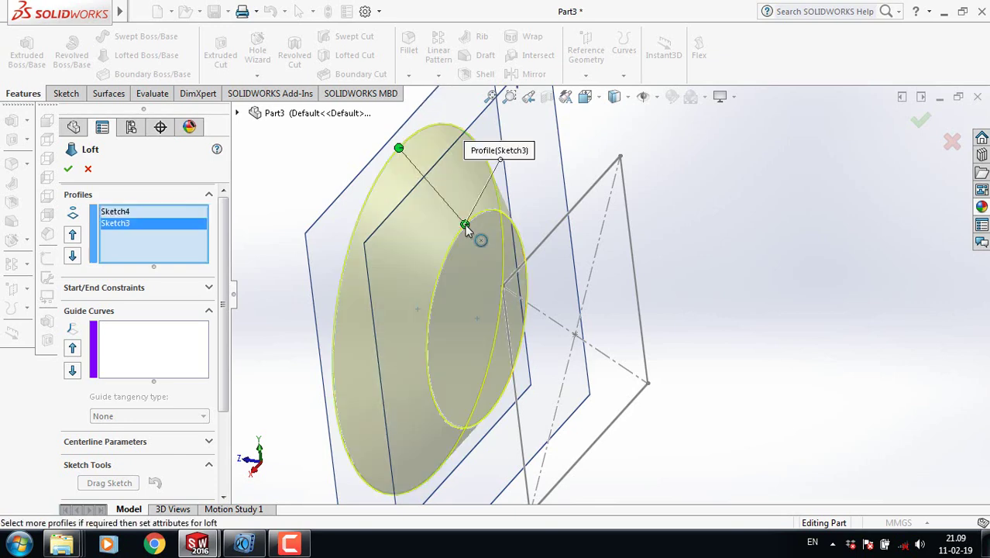
pyautogui.click(563, 223)
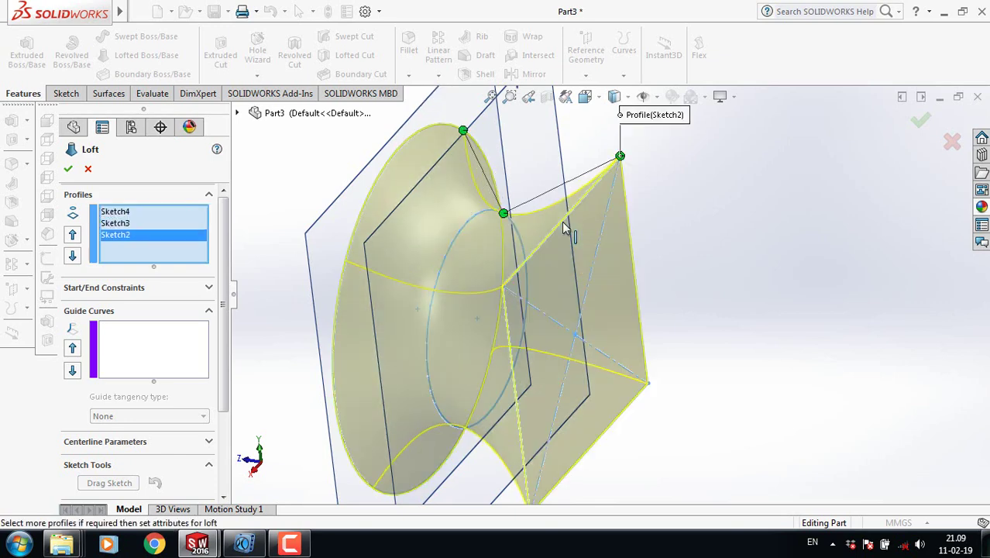
pyautogui.click(69, 170)
pyautogui.moveTo(763, 369); pyautogui.dragTo(718, 353, button='middle')
pyautogui.scroll(3, 748, 361)
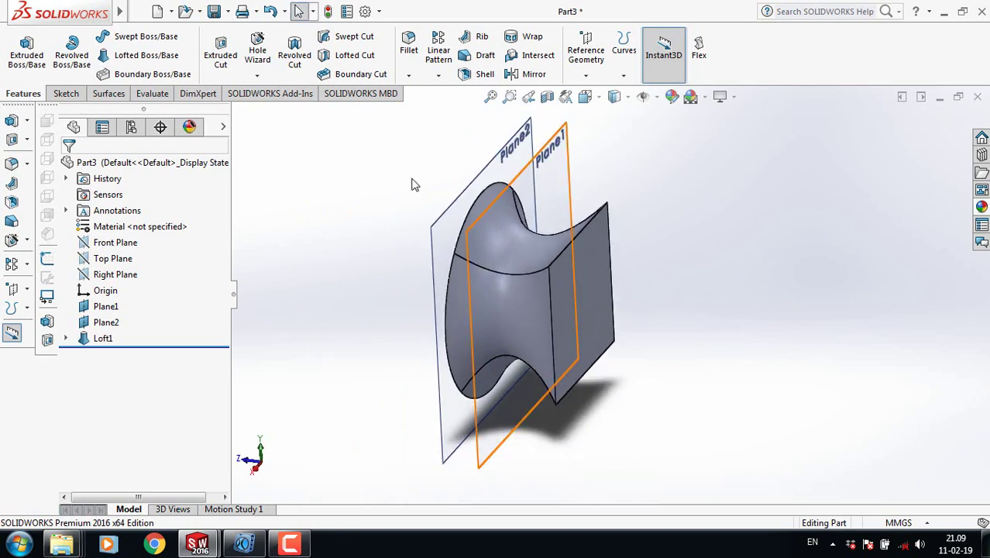
# Create Plane3 offset 170 mm from the Front Plane with the offset flipped.
pyautogui.click(116, 242)
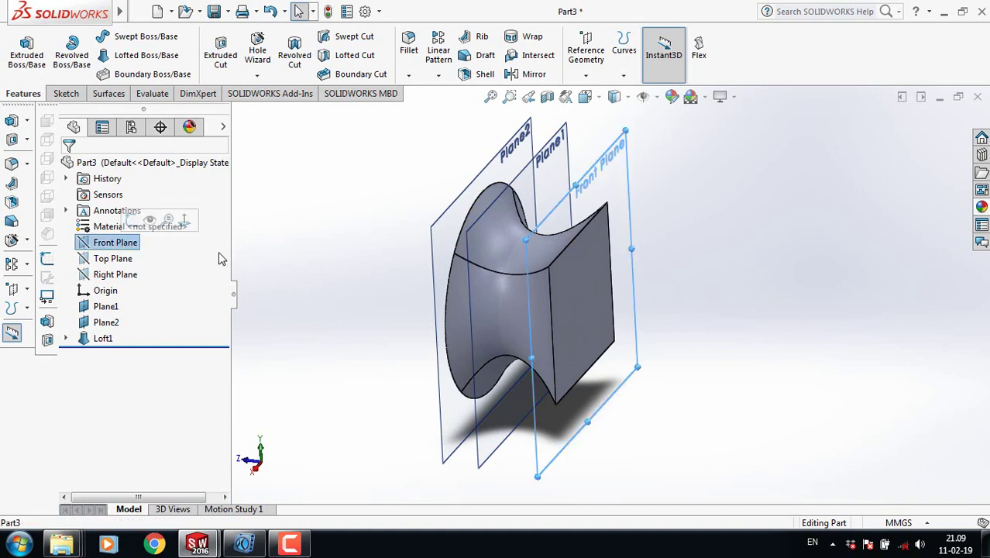
pyautogui.click(587, 77)
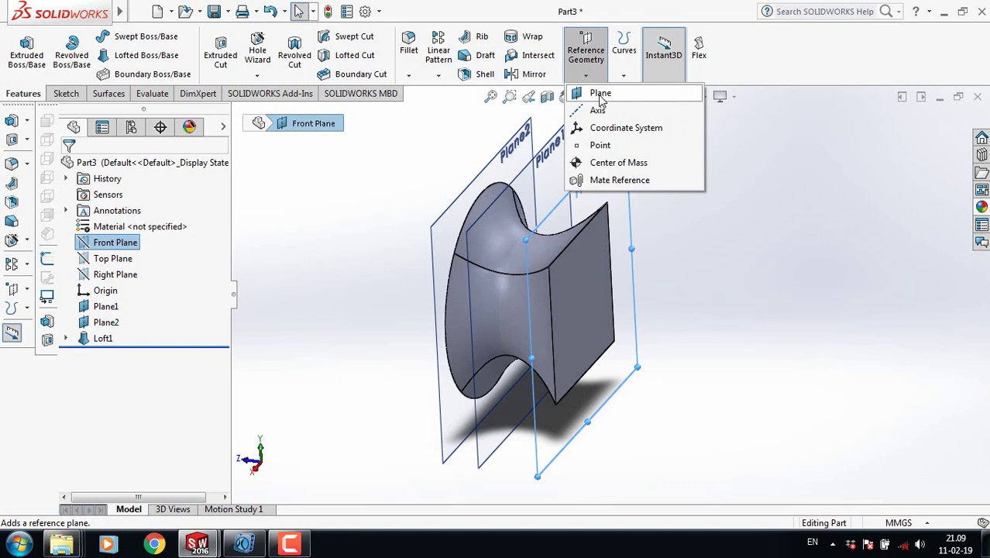
pyautogui.click(600, 94)
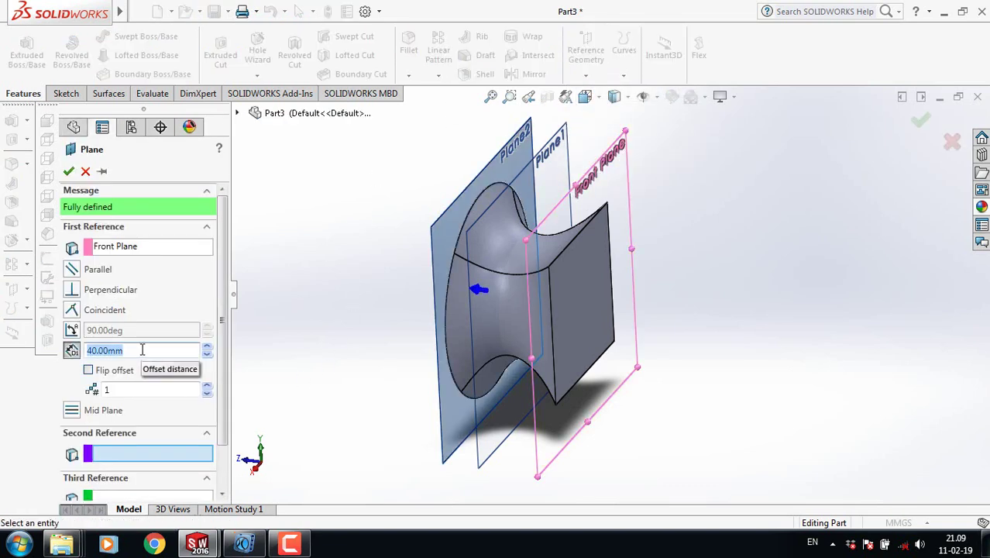
pyautogui.write('170')
pyautogui.press('Return')
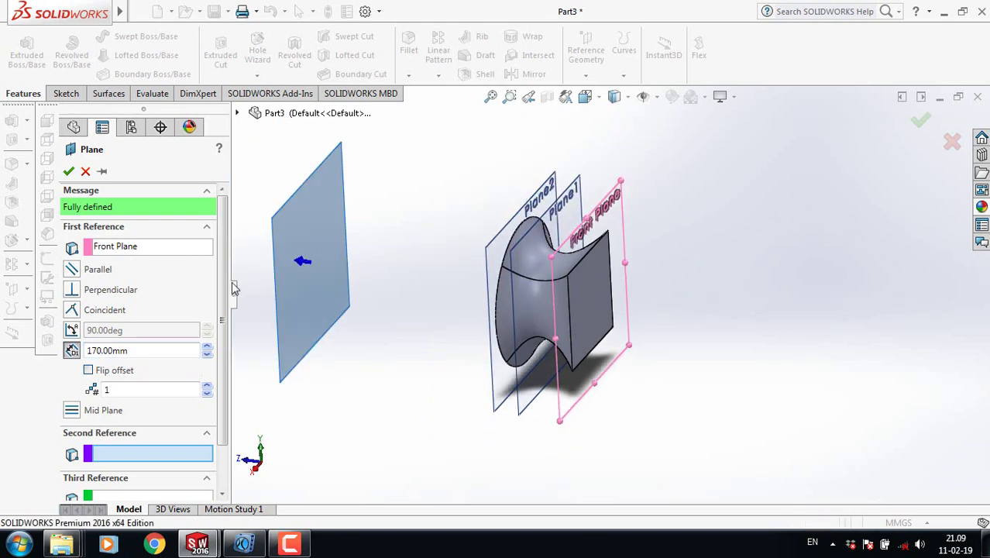
pyautogui.click(89, 370)
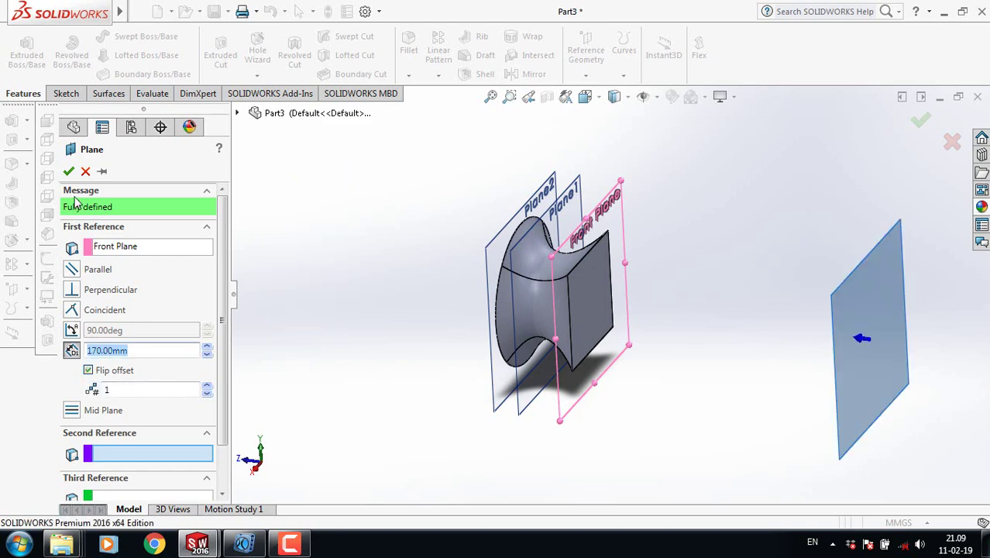
pyautogui.click(68, 171)
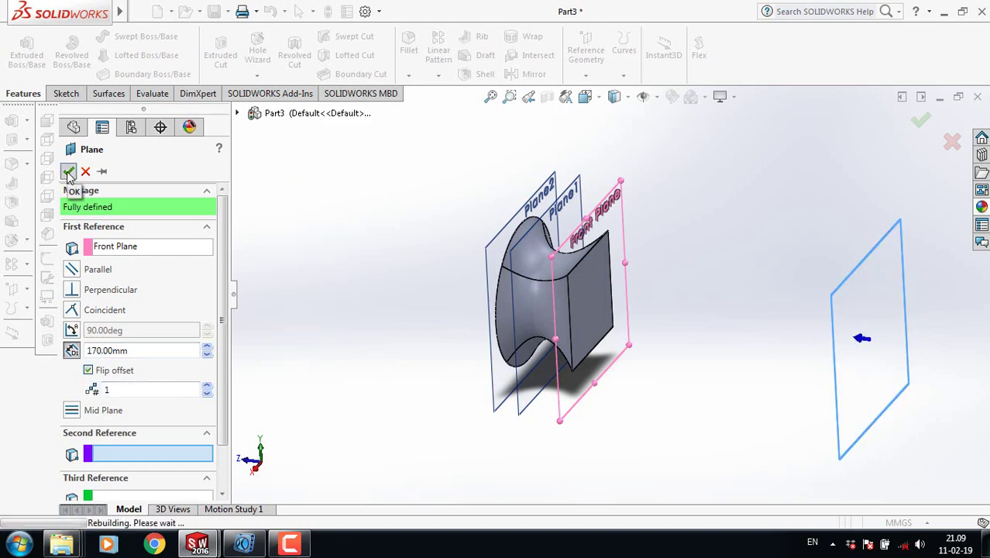
pyautogui.click(326, 298)
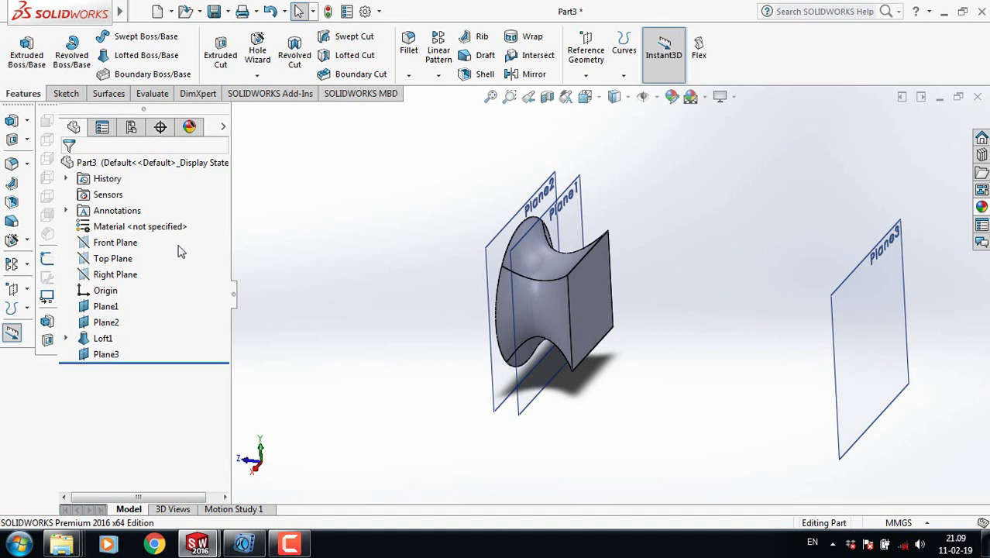
# Start a new sketch on Plane3 and view it face-on.
pyautogui.click(106, 356)
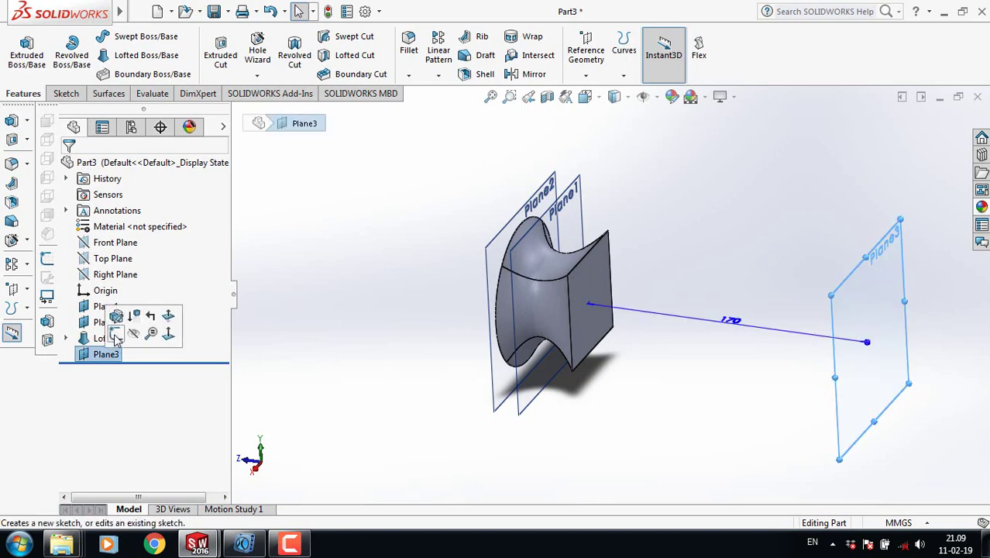
pyautogui.click(116, 333)
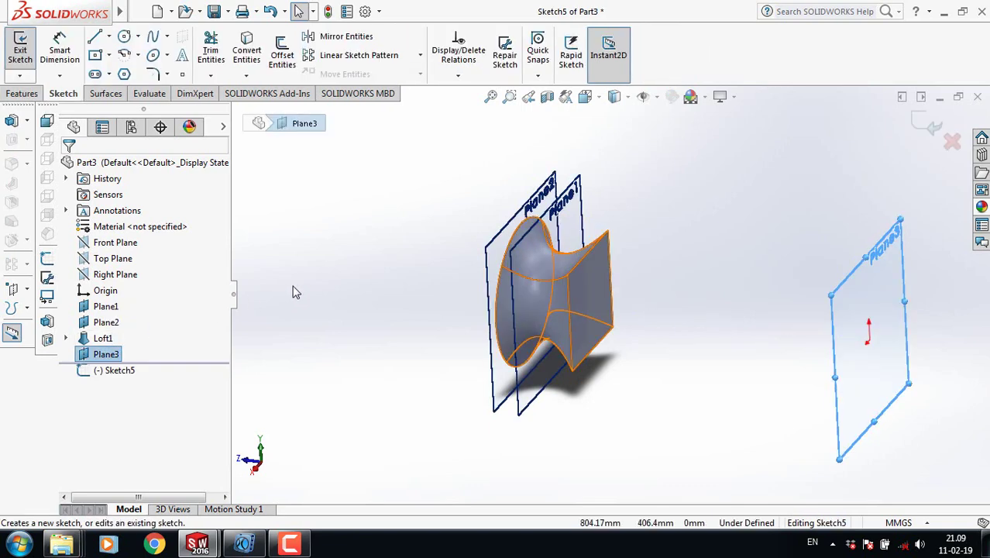
pyautogui.press('space')
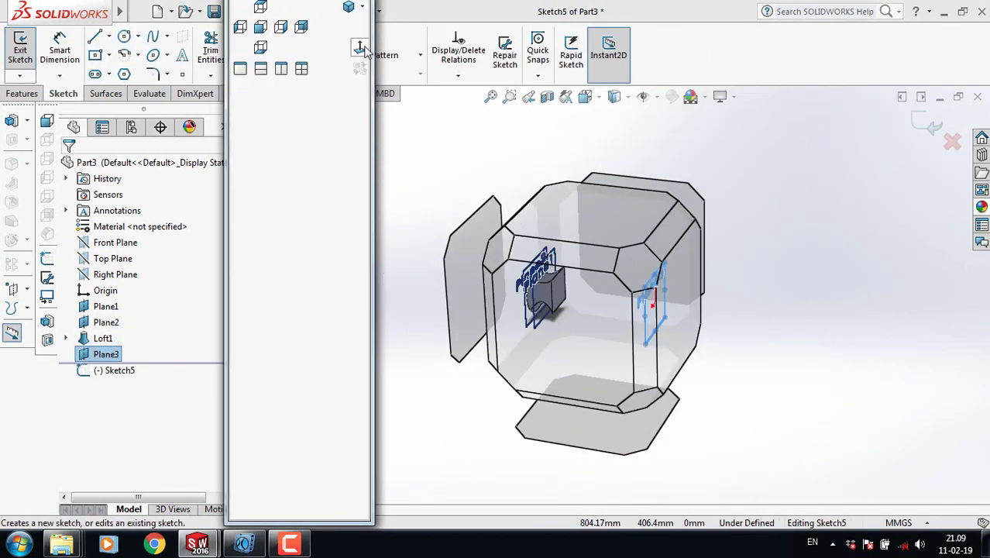
pyautogui.click(360, 48)
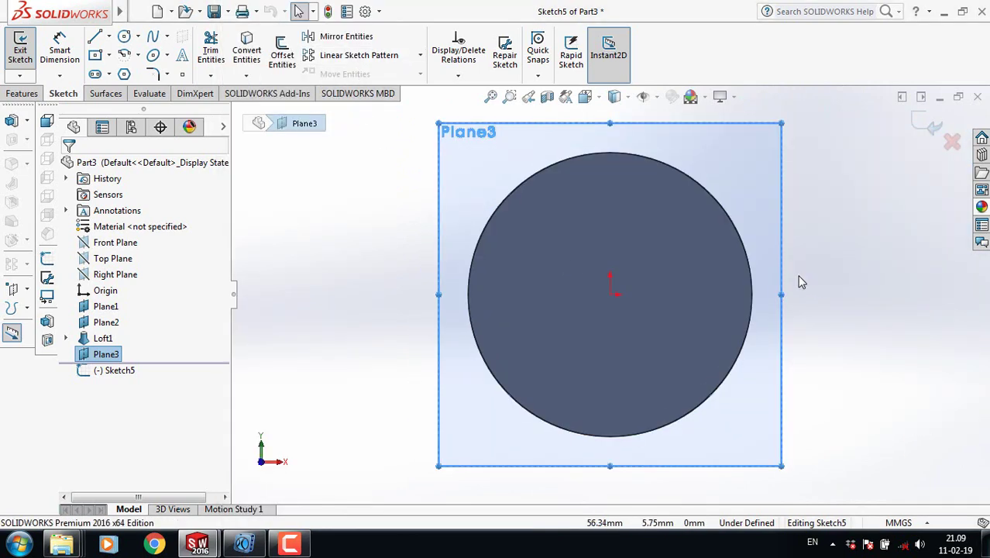
# Draw a centre rectangle at the origin forming a thin horizontal bar.
pyautogui.click(109, 55)
pyautogui.click(116, 91)
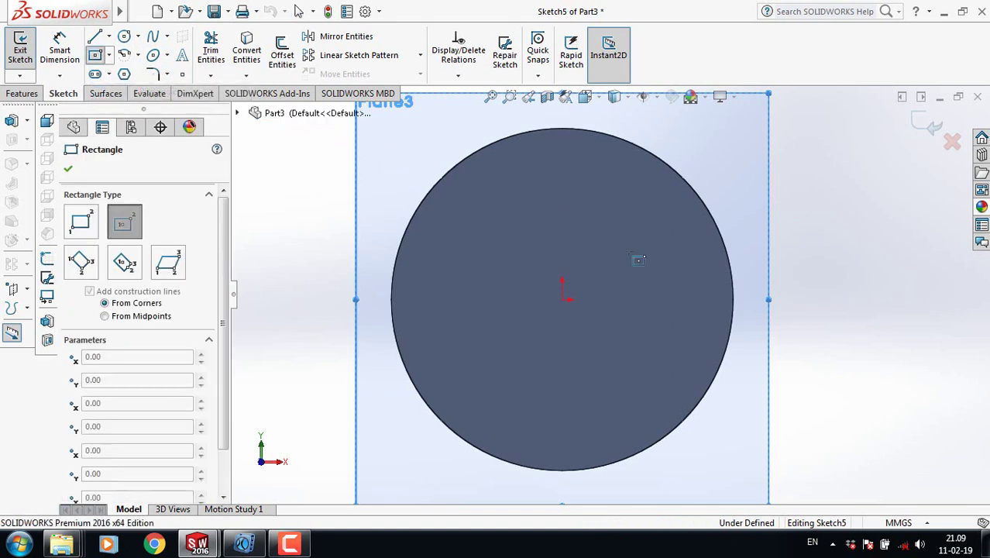
pyautogui.click(577, 302)
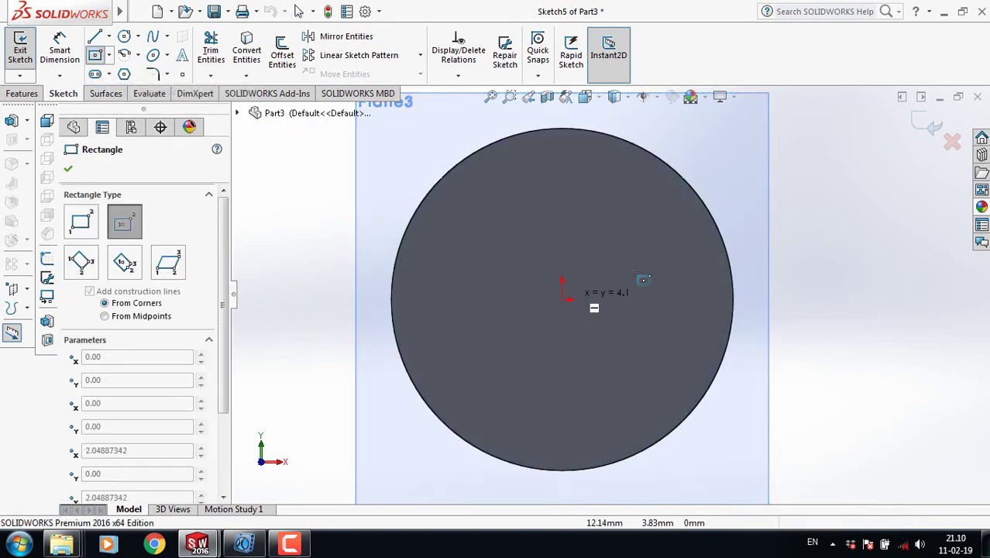
pyautogui.click(796, 291)
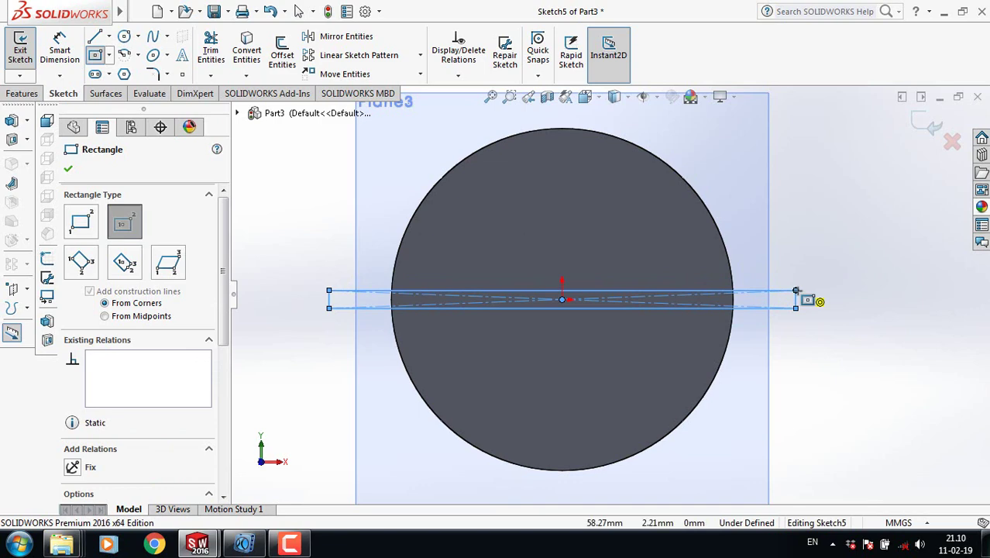
pyautogui.click(69, 169)
# Dimension the rectangle 100 mm wide and 5 mm high.
pyautogui.click(59, 48)
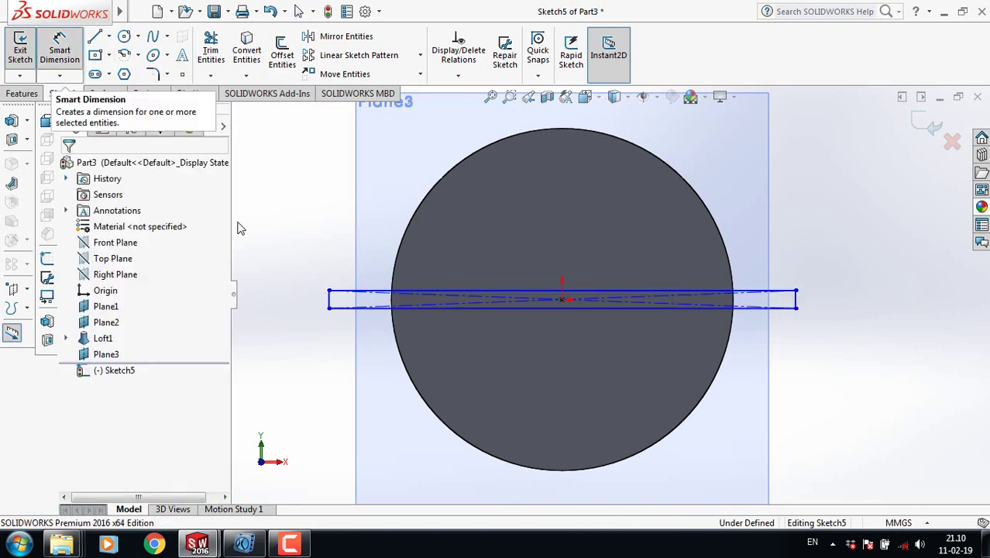
pyautogui.click(531, 310)
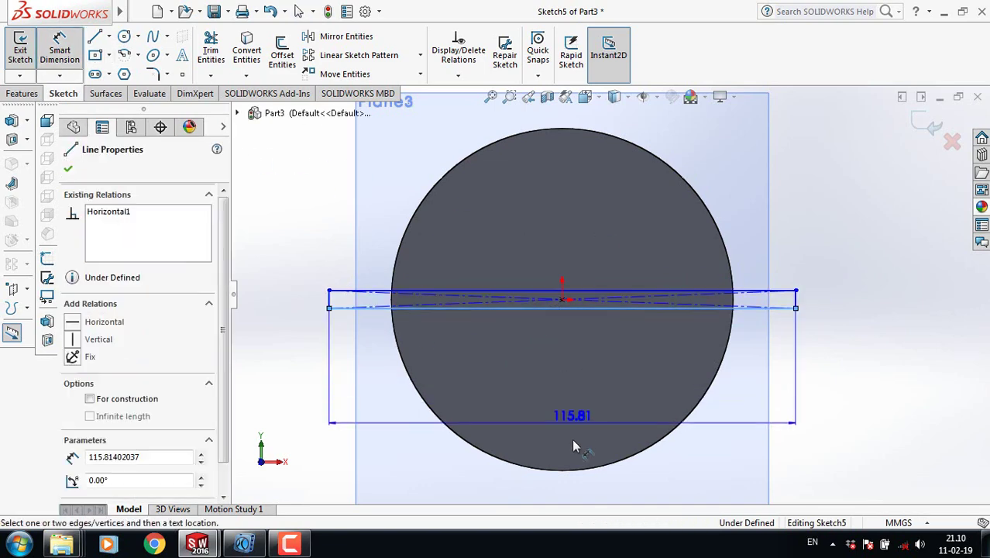
pyautogui.click(566, 494)
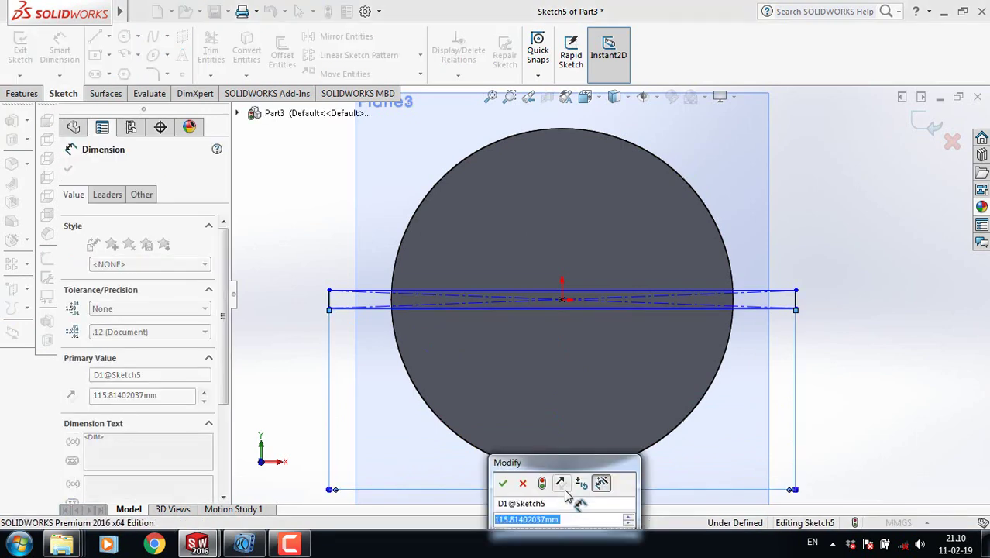
pyautogui.write('100')
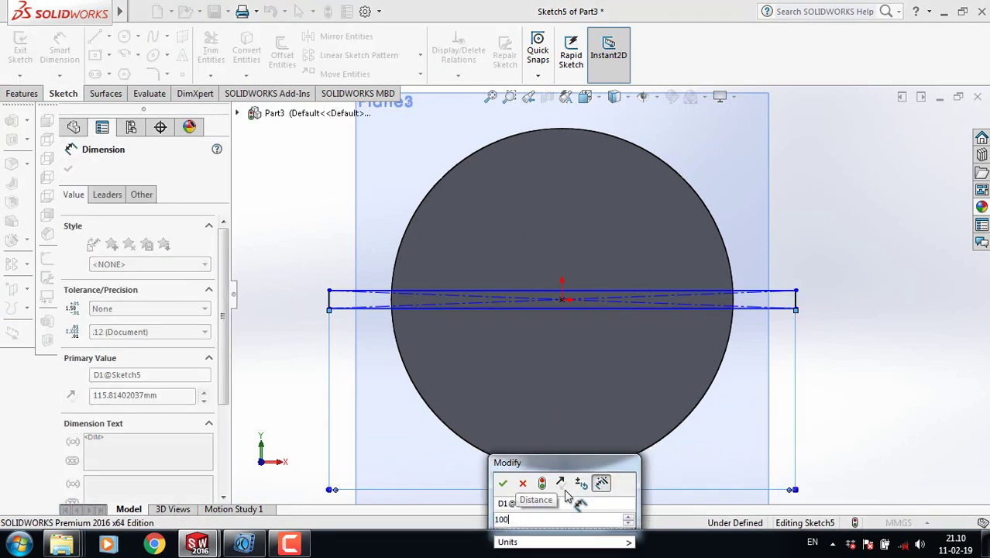
pyautogui.press('Return')
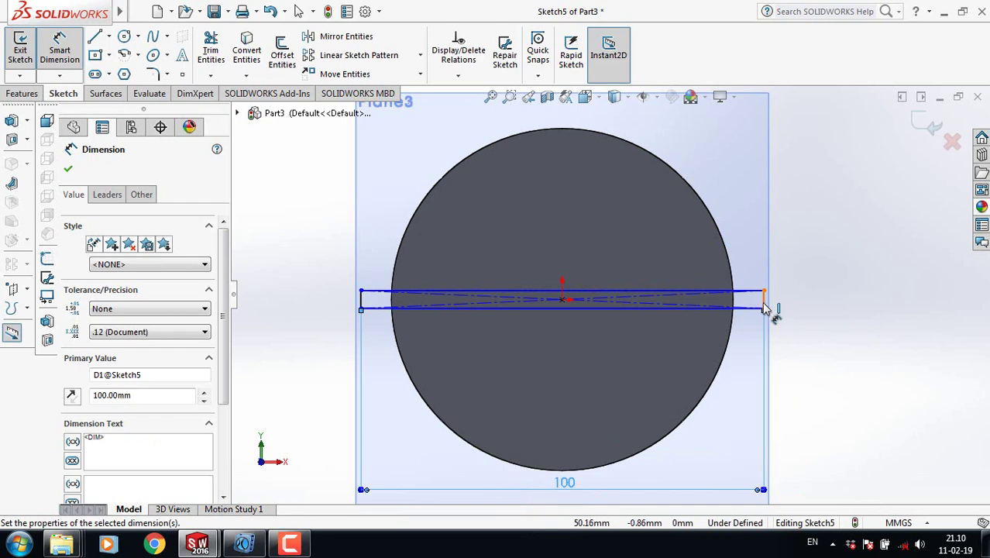
pyautogui.click(765, 300)
pyautogui.click(823, 306)
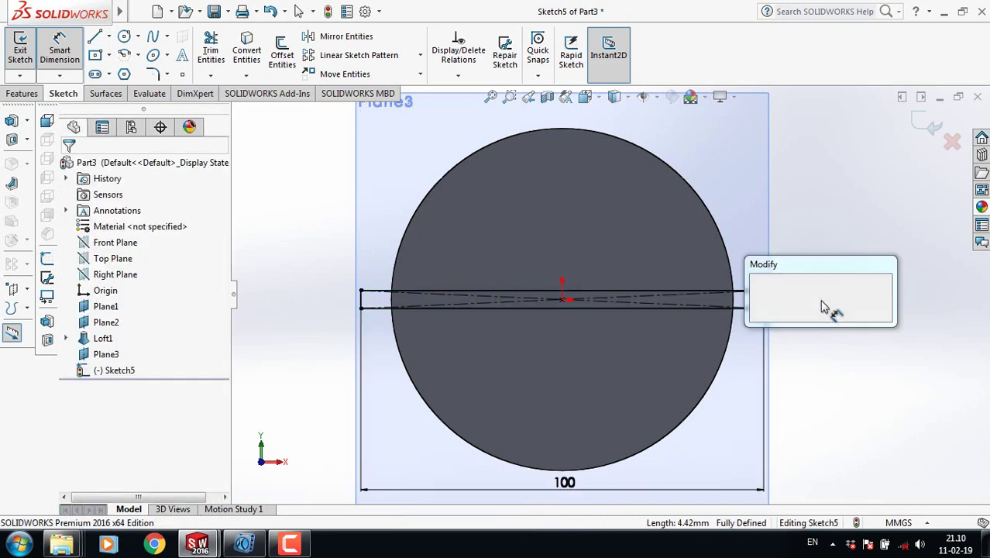
pyautogui.press('Return')
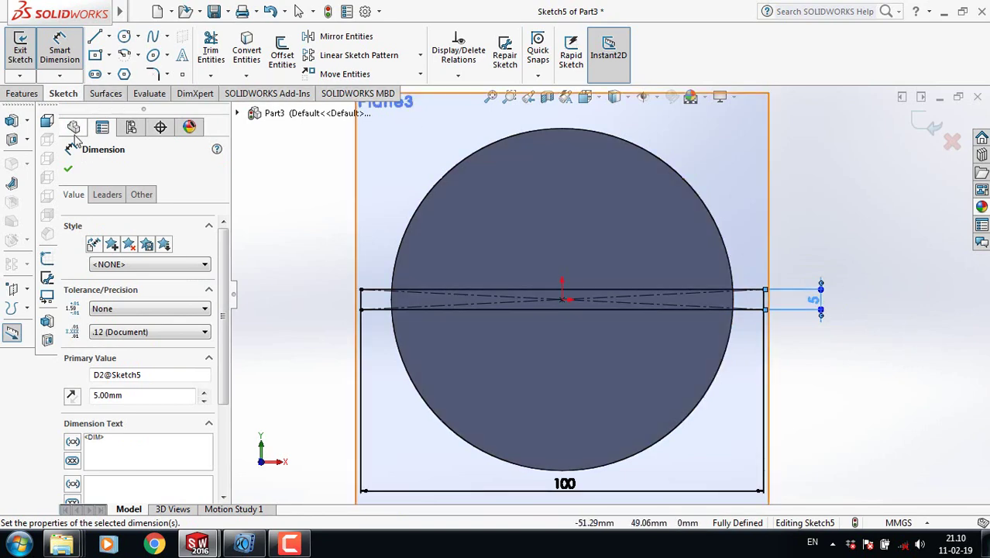
pyautogui.click(69, 168)
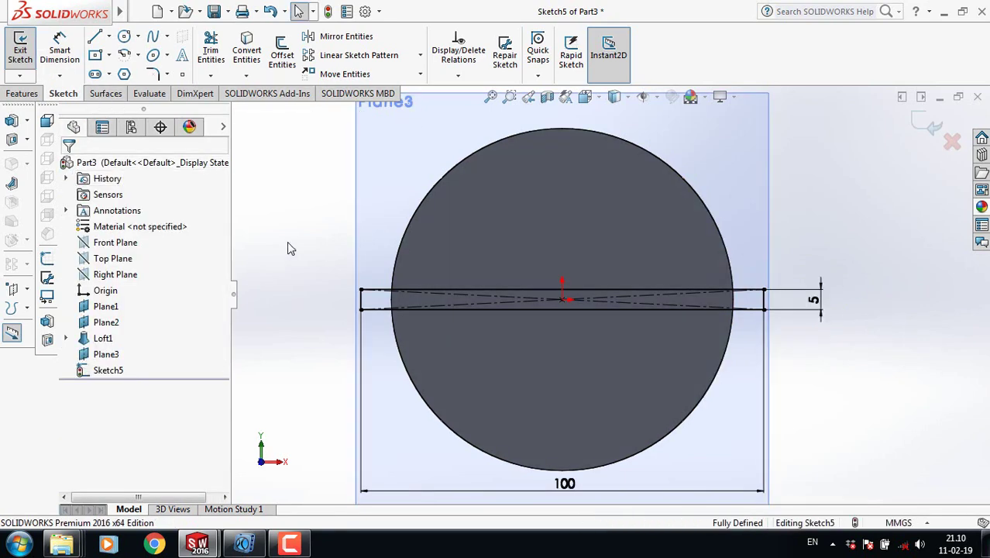
# Check the sketch against the part and exit the Plane3 sketch.
pyautogui.scroll(3, 286, 247)
pyautogui.moveTo(348, 309)
pyautogui.mouseDown(button='middle')
pyautogui.moveTo(457, 312)
pyautogui.moveTo(277, 320)
pyautogui.moveTo(784, 326)
pyautogui.moveTo(706, 320)
pyautogui.moveTo(686, 341)
pyautogui.moveTo(723, 358)
pyautogui.moveTo(804, 316)
pyautogui.mouseUp(button='middle')
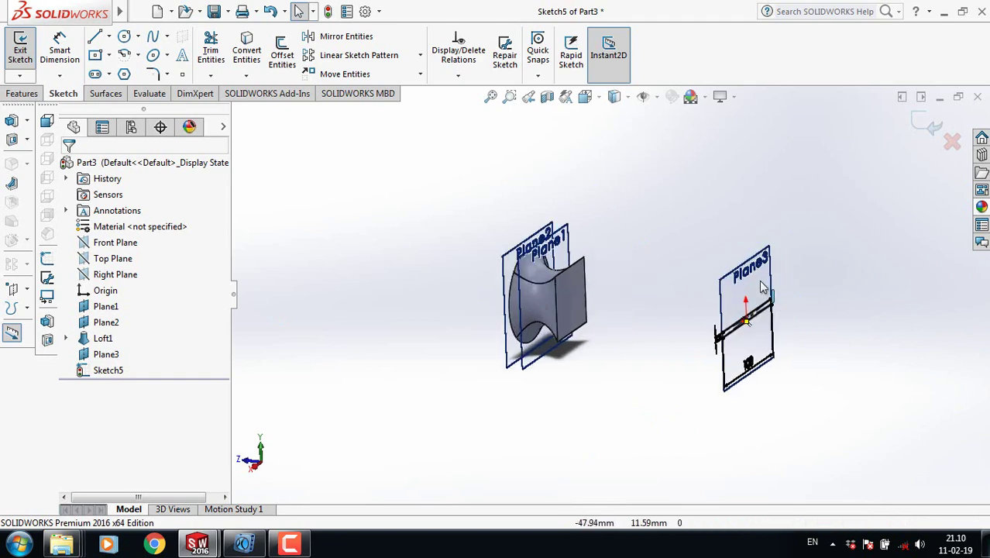
pyautogui.scroll(-2, 763, 291)
pyautogui.scroll(-2, 667, 272)
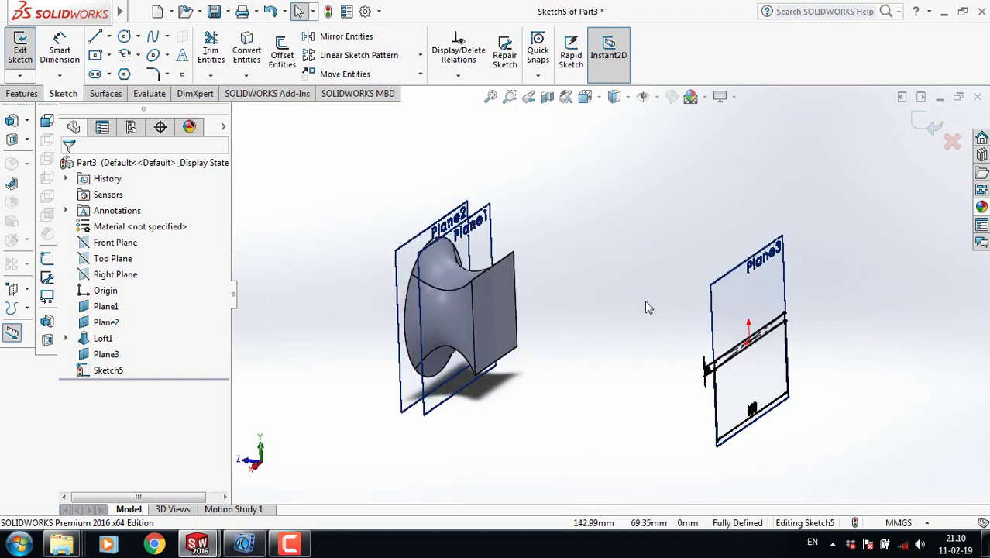
pyautogui.click(920, 121)
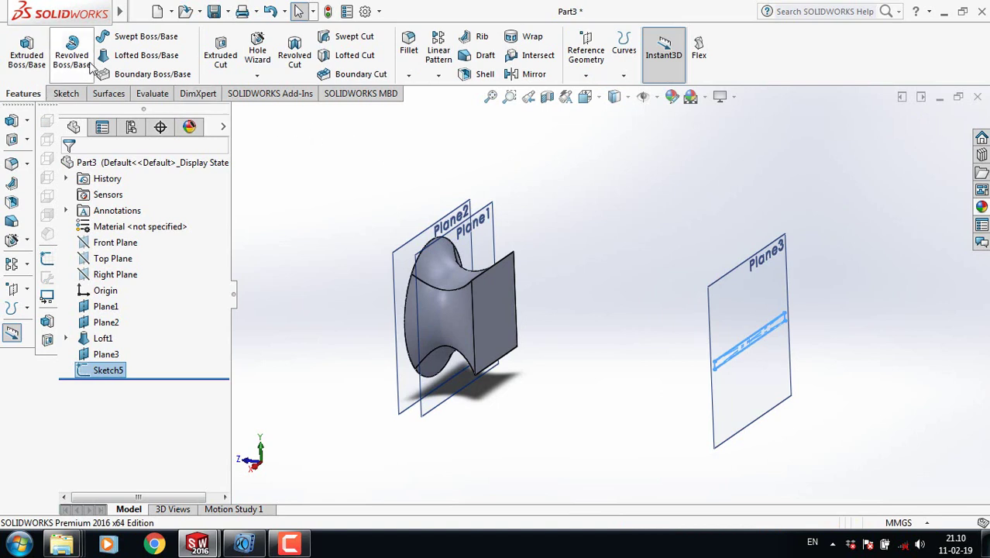
pyautogui.click(150, 62)
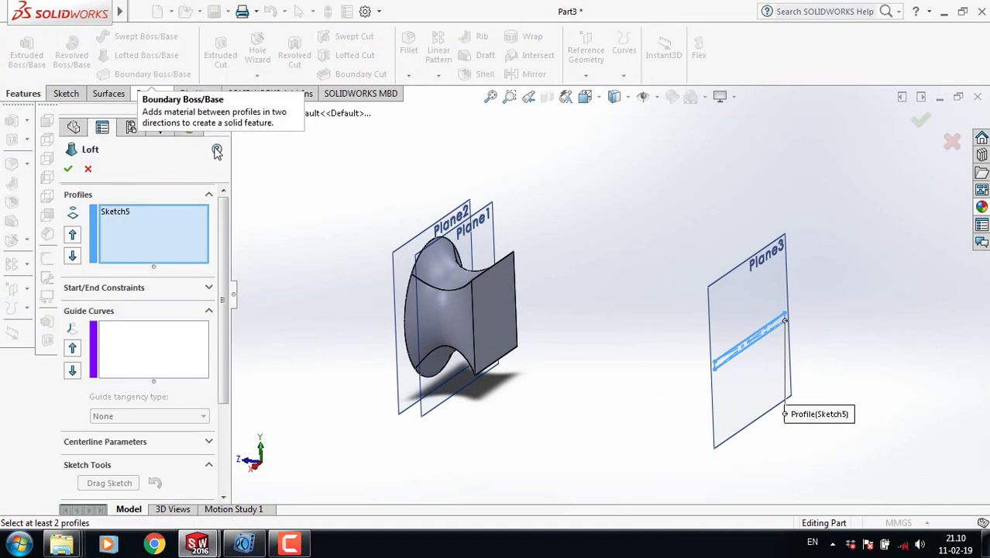
# Loft from Loft1's square end face to the Sketch5 bar, creating the tapered claw Loft2.
pyautogui.click(492, 309)
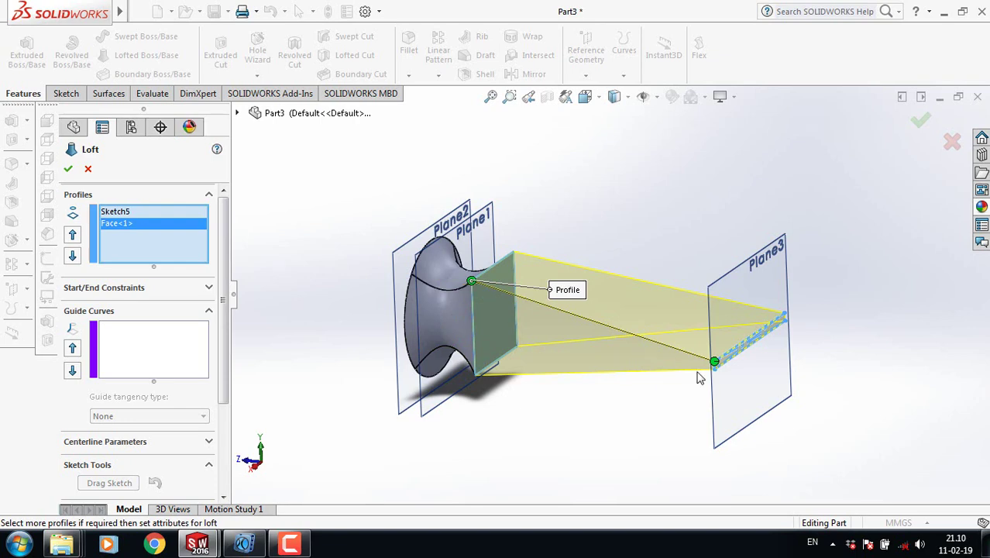
pyautogui.click(68, 168)
pyautogui.click(376, 419)
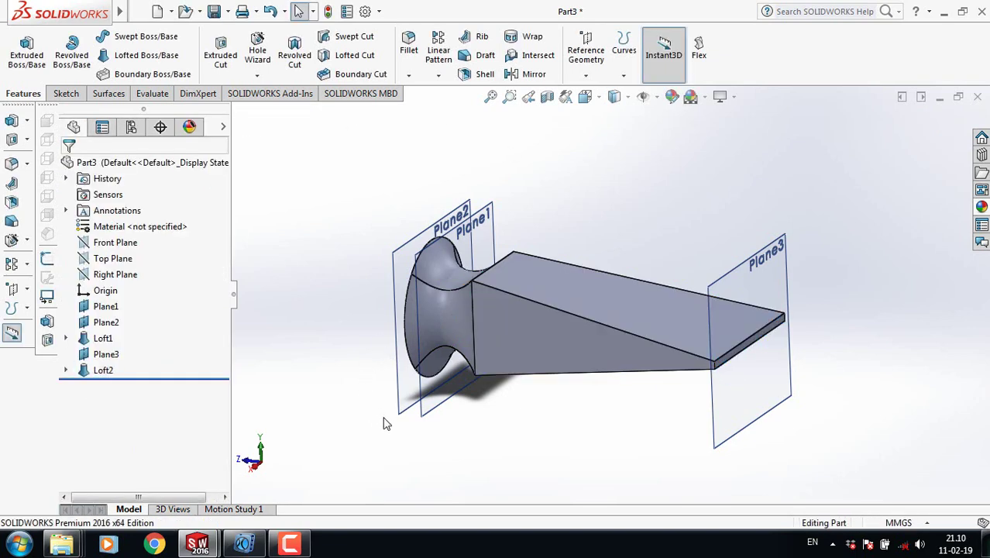
pyautogui.keyDown('ctrl'); pyautogui.moveTo(573, 465); pyautogui.dragTo(574, 431, button='middle'); pyautogui.keyUp('ctrl')
pyautogui.moveTo(622, 207); pyautogui.dragTo(636, 210, button='middle')
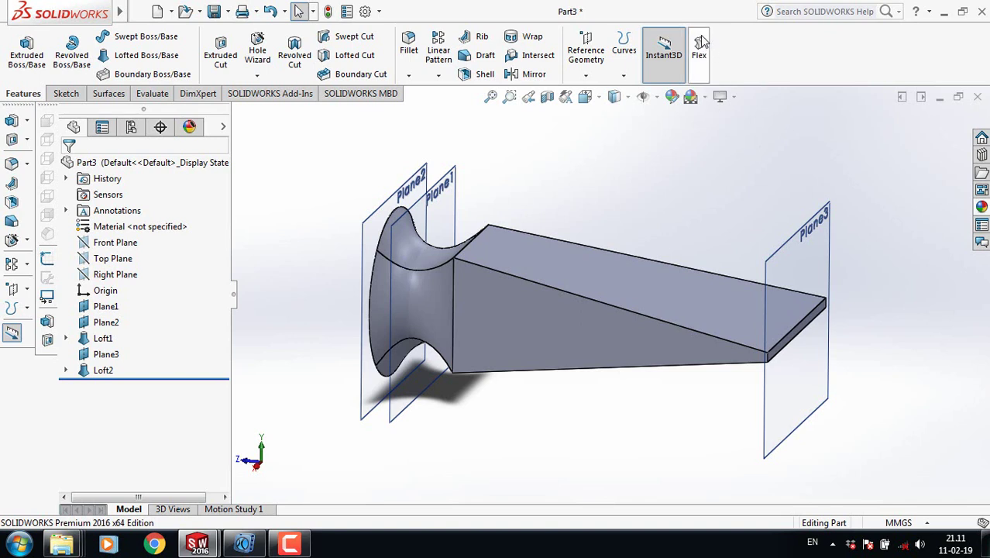
pyautogui.rightClick(744, 61)
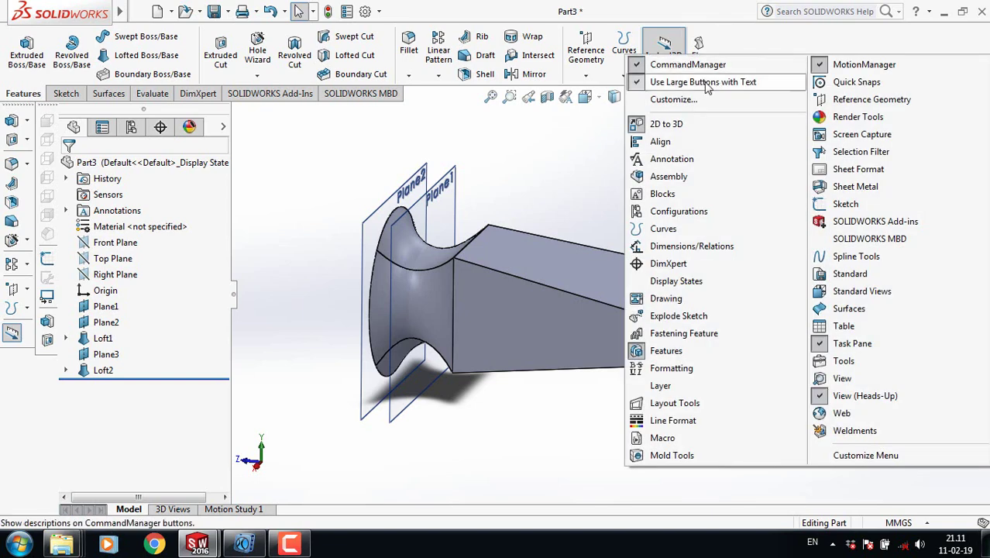
# Customize the toolbar, adding the Flex command from the Features category.
pyautogui.click(666, 101)
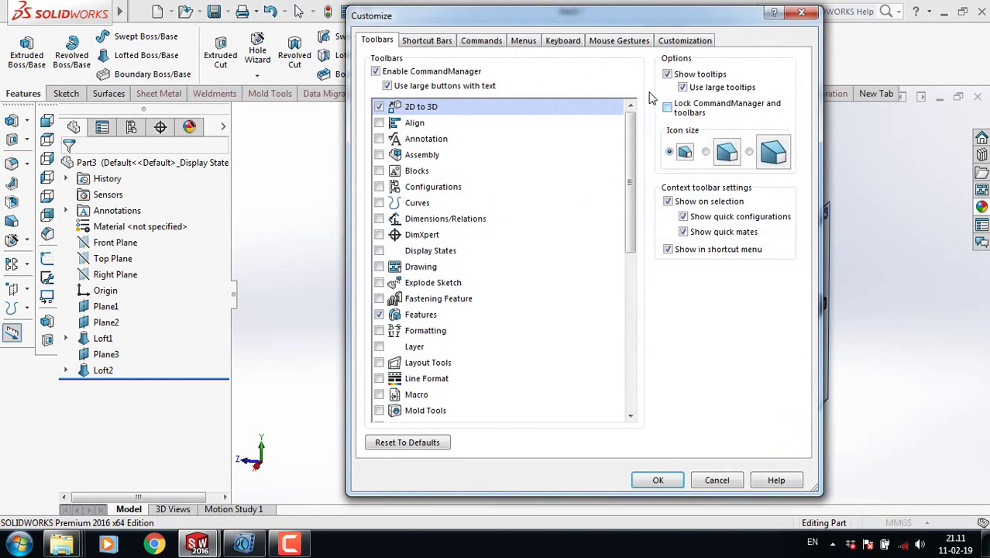
pyautogui.click(481, 41)
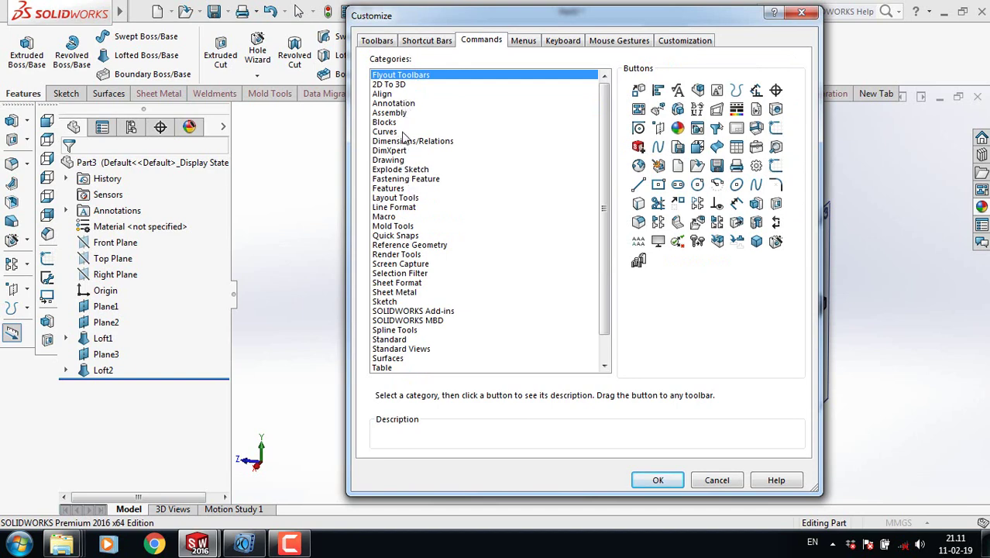
pyautogui.click(391, 188)
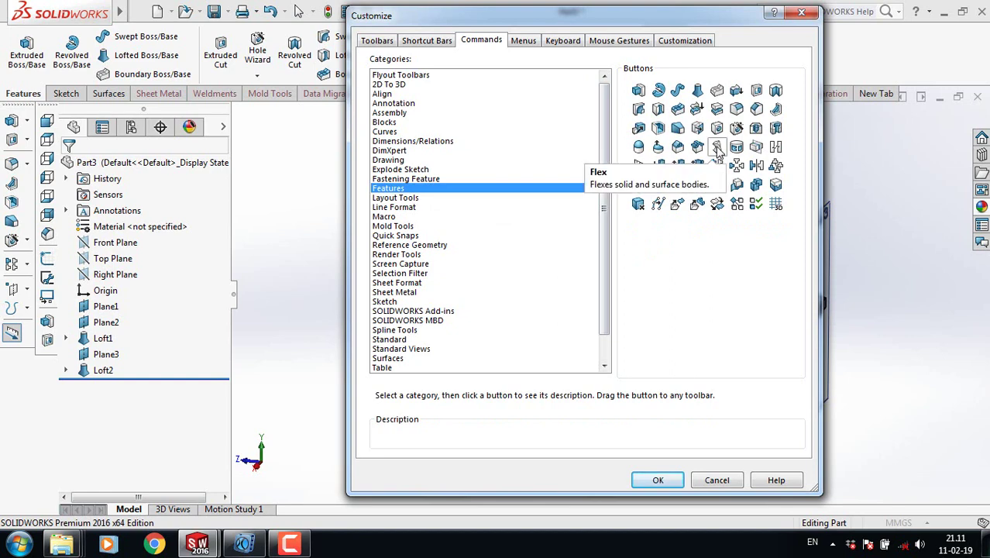
pyautogui.moveTo(718, 153); pyautogui.dragTo(857, 59)
pyautogui.click(657, 480)
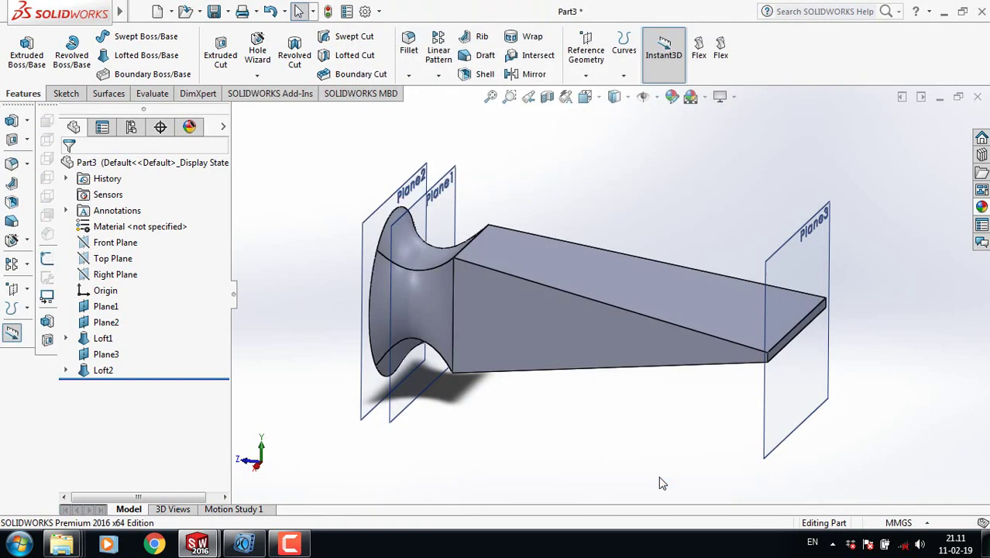
# Start the new Flex feature from the toolbar.
pyautogui.rightClick(721, 48)
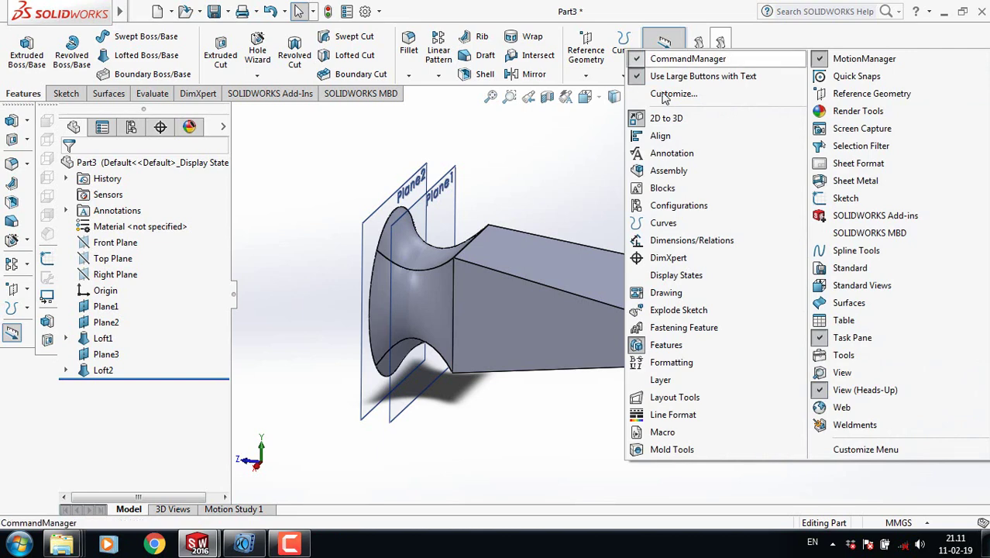
pyautogui.click(568, 169)
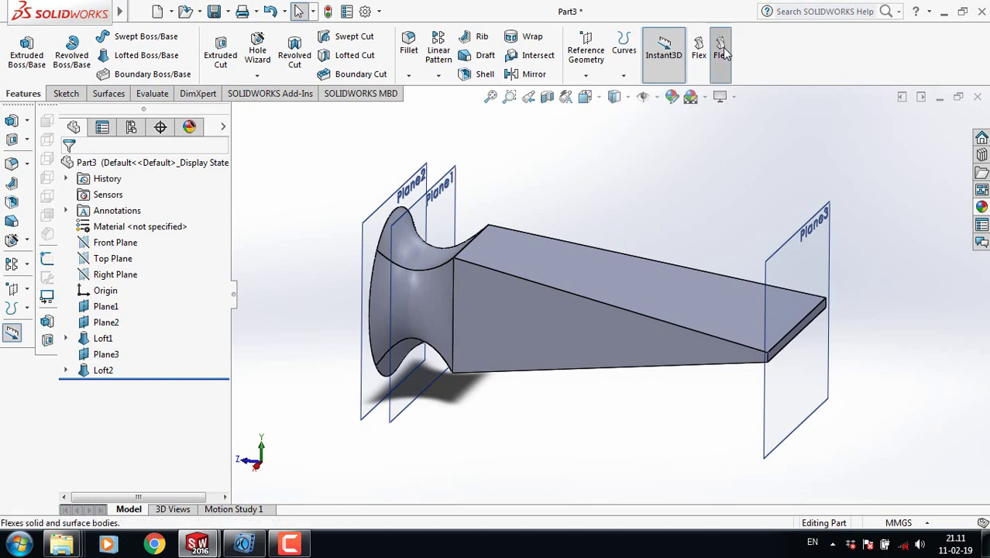
pyautogui.click(720, 59)
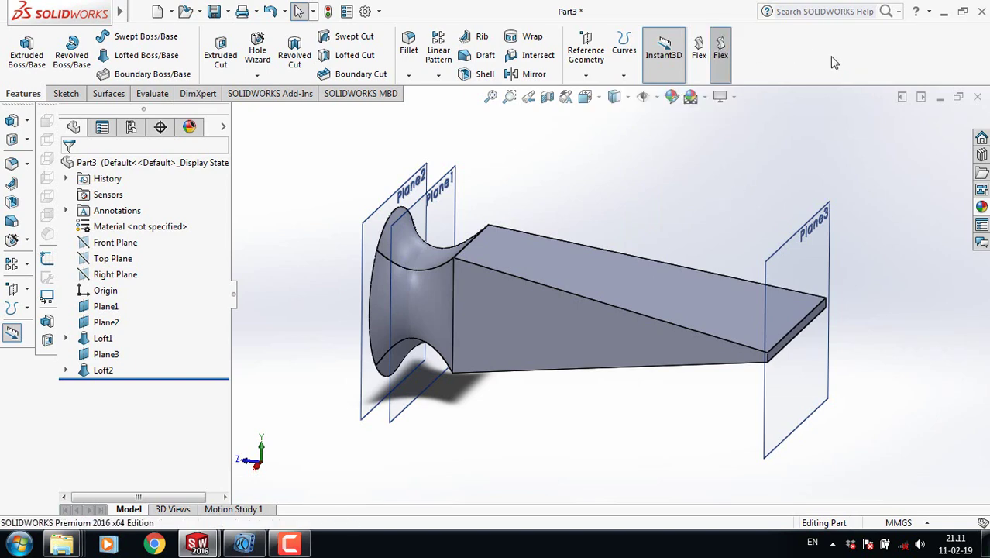
pyautogui.rightClick(723, 56)
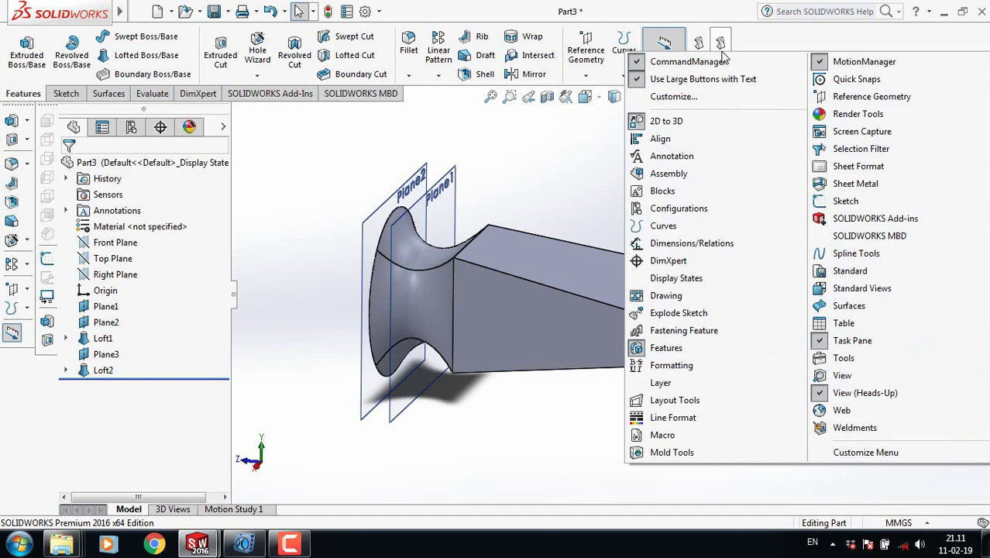
pyautogui.click(587, 180)
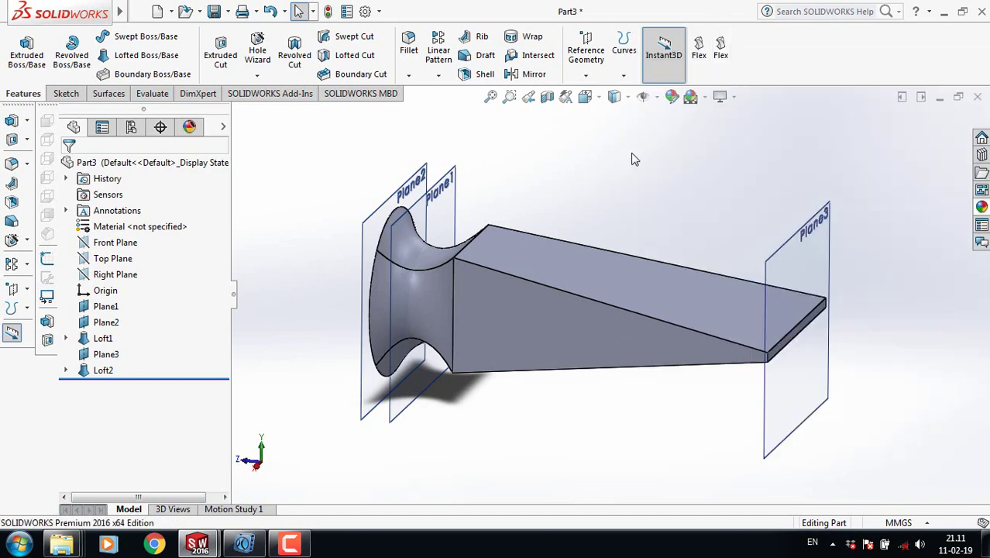
pyautogui.click(700, 48)
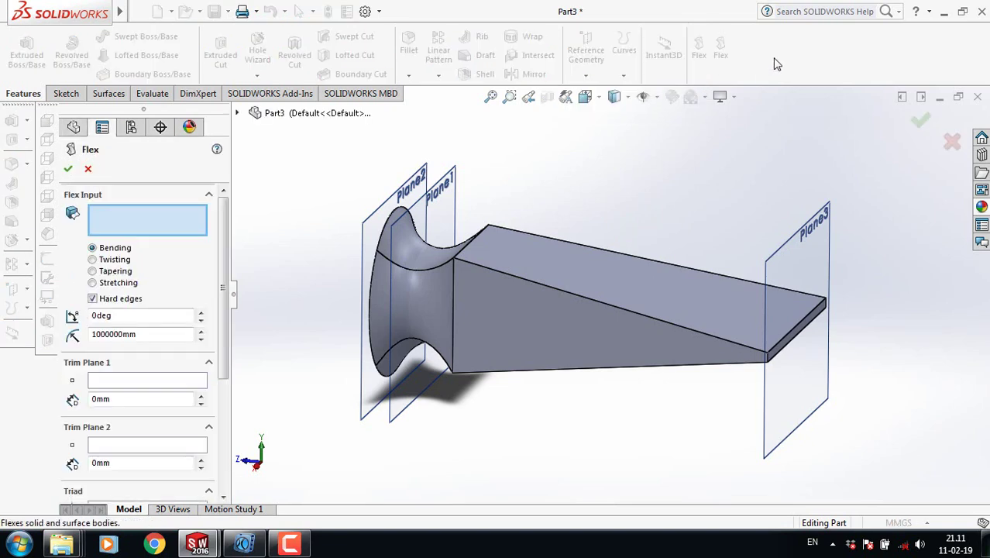
# Flex Loft2 with Trim Plane 2 at the neck vertex and the triad moved onto it.
pyautogui.click(559, 330)
pyautogui.moveTo(573, 415); pyautogui.dragTo(582, 411, button='middle')
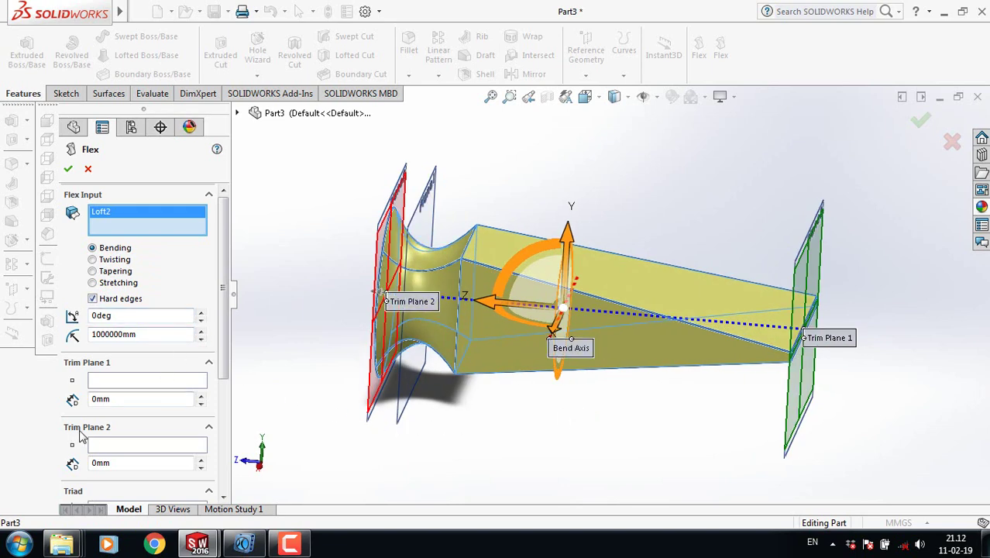
pyautogui.click(147, 446)
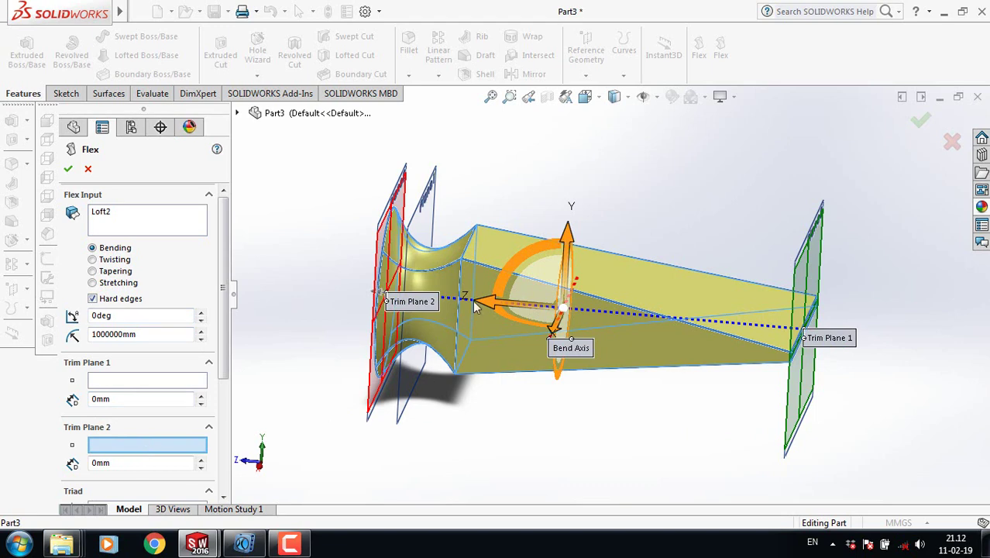
pyautogui.click(461, 262)
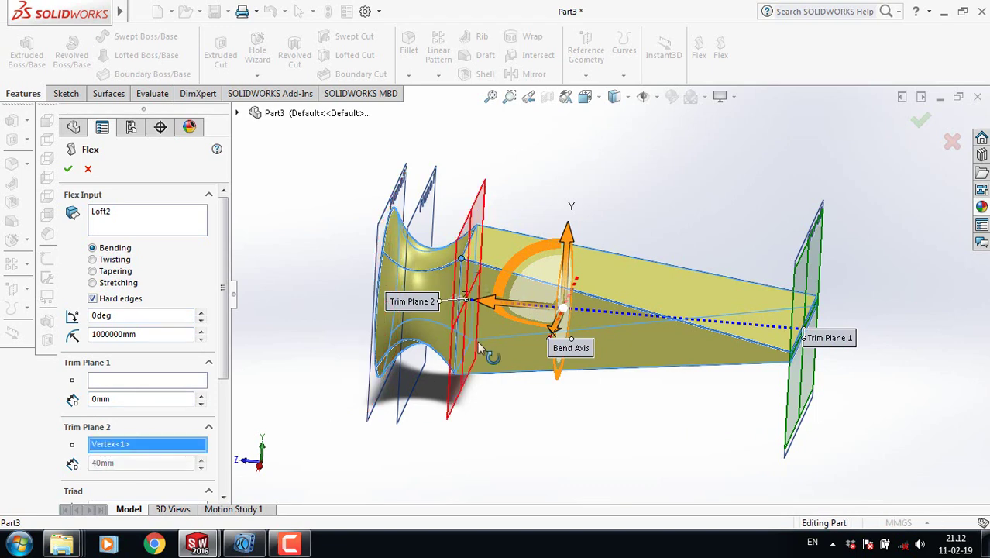
pyautogui.moveTo(491, 397); pyautogui.dragTo(484, 399, button='middle')
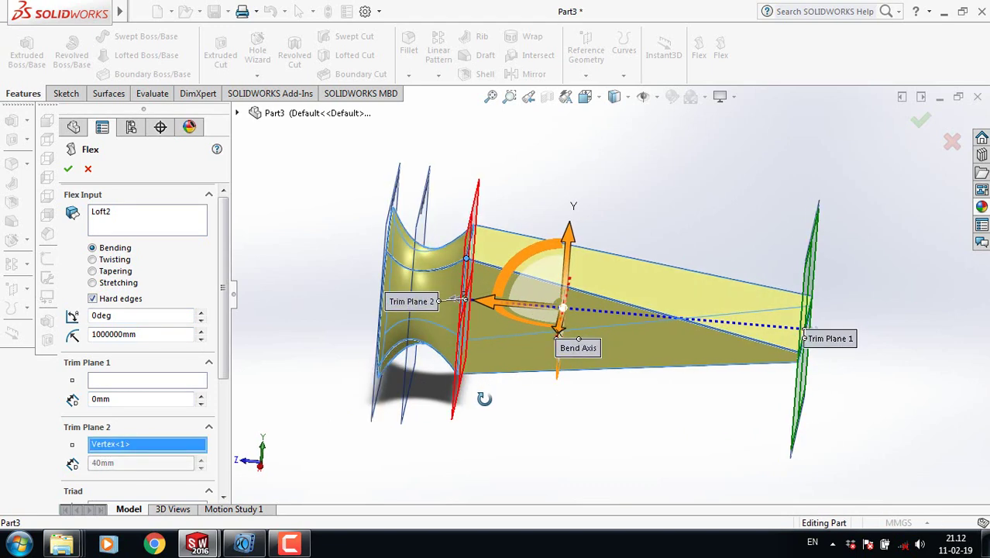
pyautogui.moveTo(563, 307); pyautogui.dragTo(467, 298)
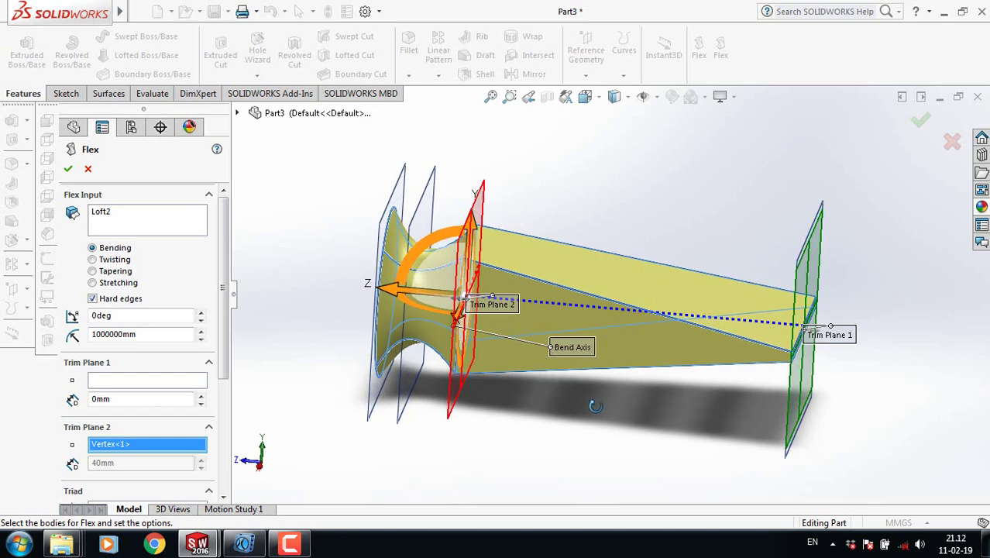
# Set the bend angle to 45deg and accept, creating Flex1.
pyautogui.click(201, 317)
pyautogui.click(201, 317)
pyautogui.click(200, 317)
pyautogui.click(201, 317)
pyautogui.click(201, 317)
pyautogui.click(201, 317)
pyautogui.click(200, 317)
pyautogui.click(200, 317)
pyautogui.click(201, 317)
pyautogui.click(200, 317)
pyautogui.click(200, 316)
pyautogui.click(201, 316)
pyautogui.click(201, 317)
pyautogui.click(200, 317)
pyautogui.moveTo(118, 316); pyautogui.dragTo(67, 316)
pyautogui.write('45')
pyautogui.press('Return')
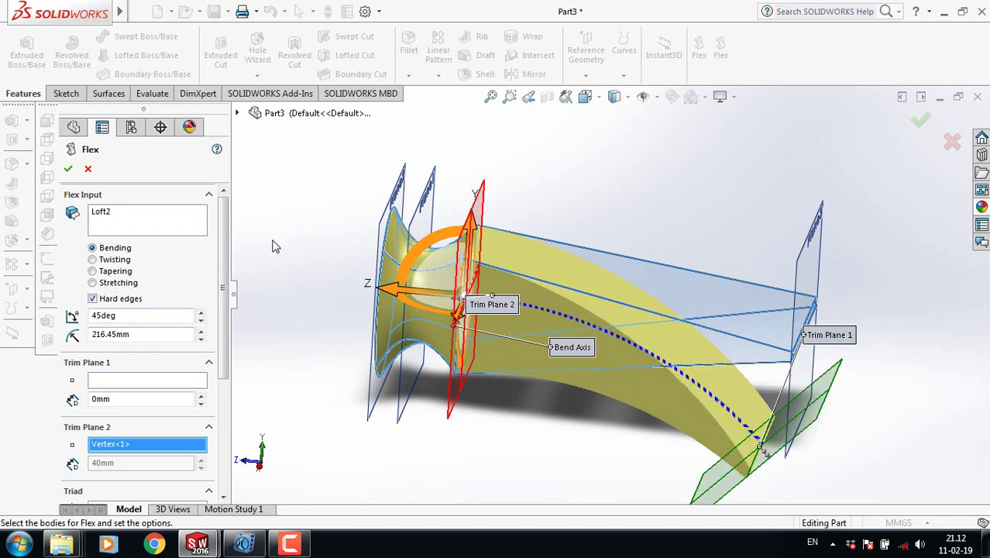
pyautogui.click(68, 169)
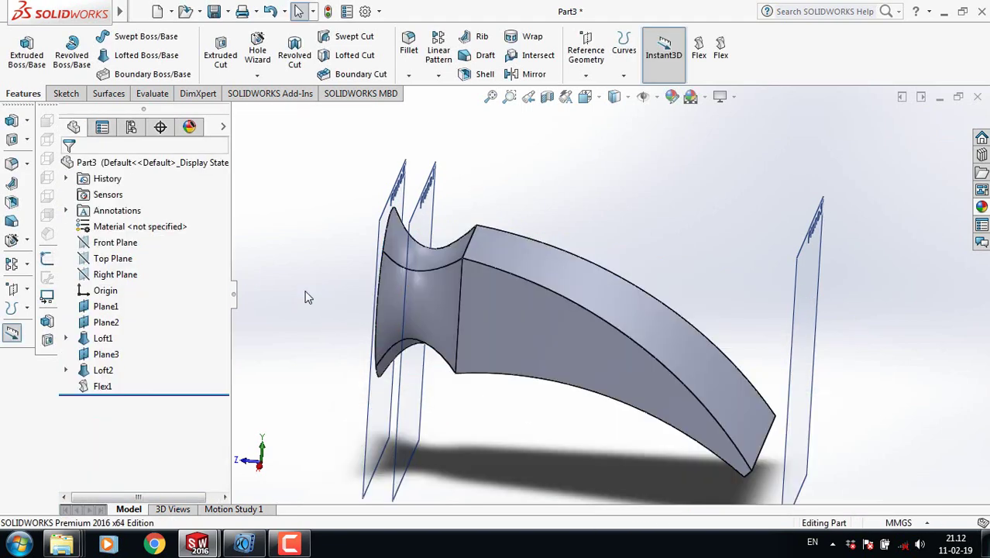
# Start a sketch on Plane2 and view the part from the front.
pyautogui.moveTo(300, 306); pyautogui.dragTo(331, 307, button='middle')
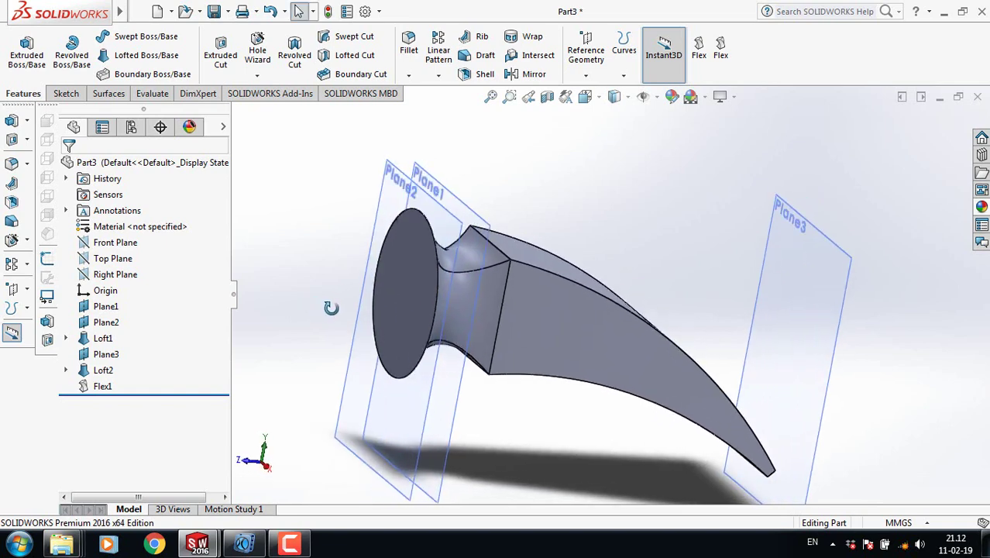
pyautogui.click(105, 321)
pyautogui.click(117, 302)
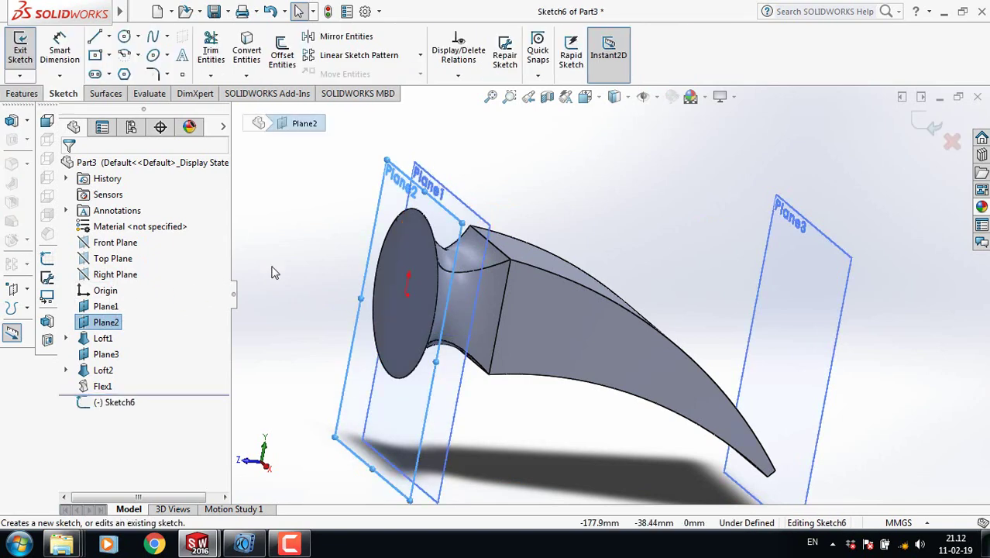
pyautogui.press('space')
pyautogui.click(391, 303)
pyautogui.scroll(-2, 782, 276)
pyautogui.moveTo(785, 280); pyautogui.dragTo(773, 280, button='middle')
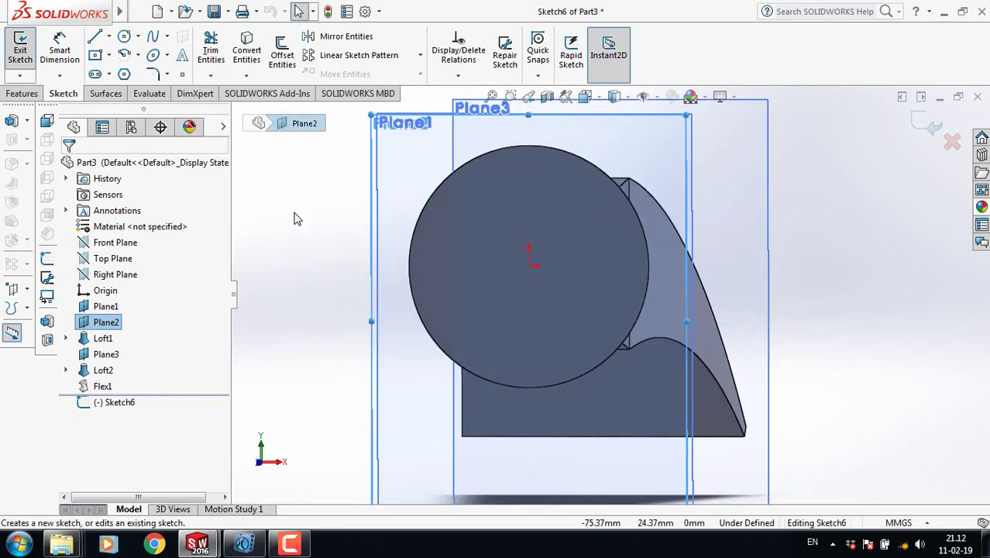
# Discard the empty Plane2 sketch and start a new 3D sketch.
pyautogui.click(21, 76)
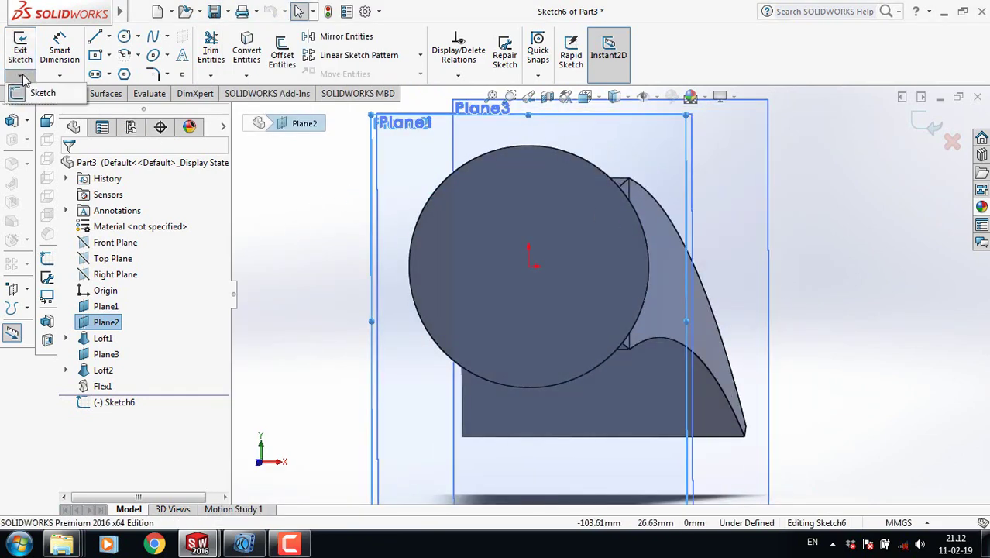
pyautogui.click(606, 259)
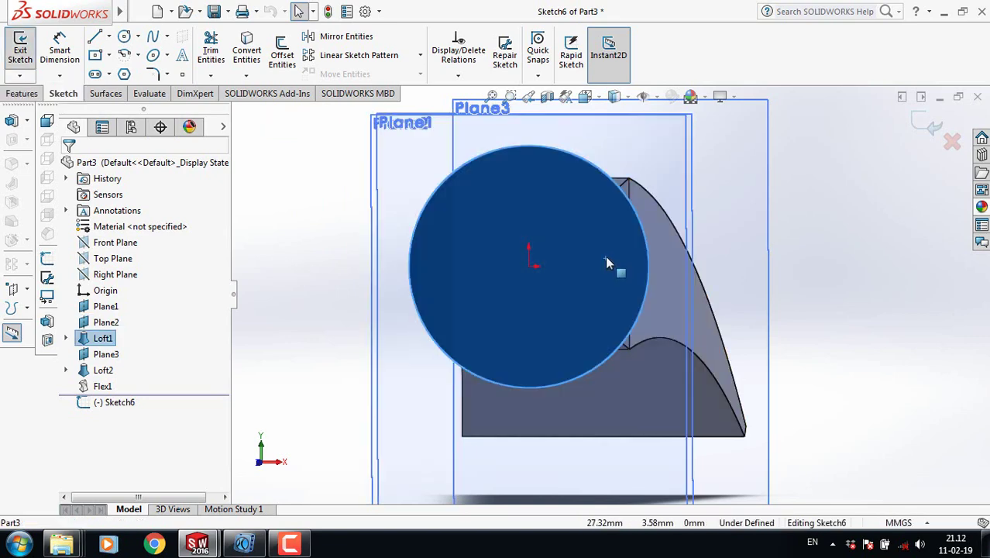
pyautogui.click(20, 76)
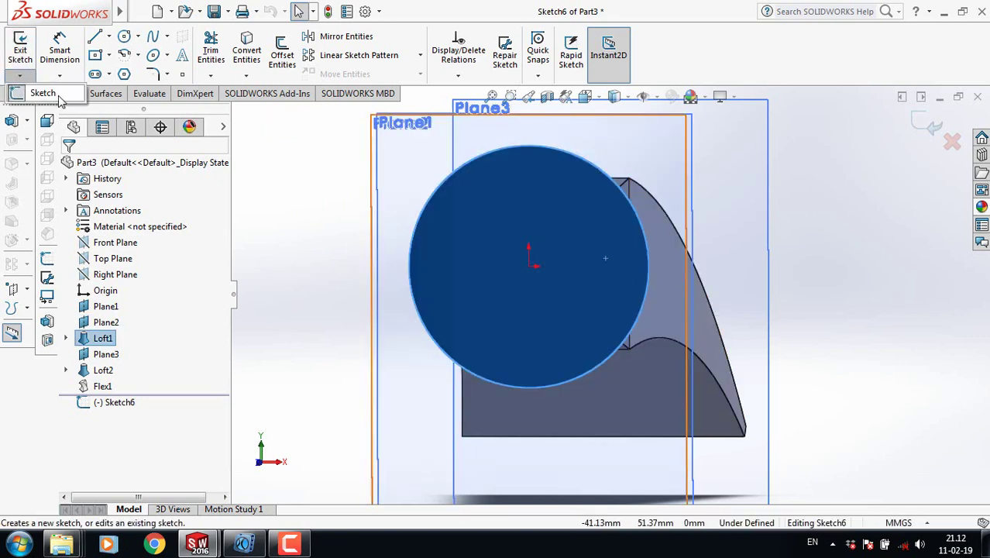
pyautogui.click(27, 94)
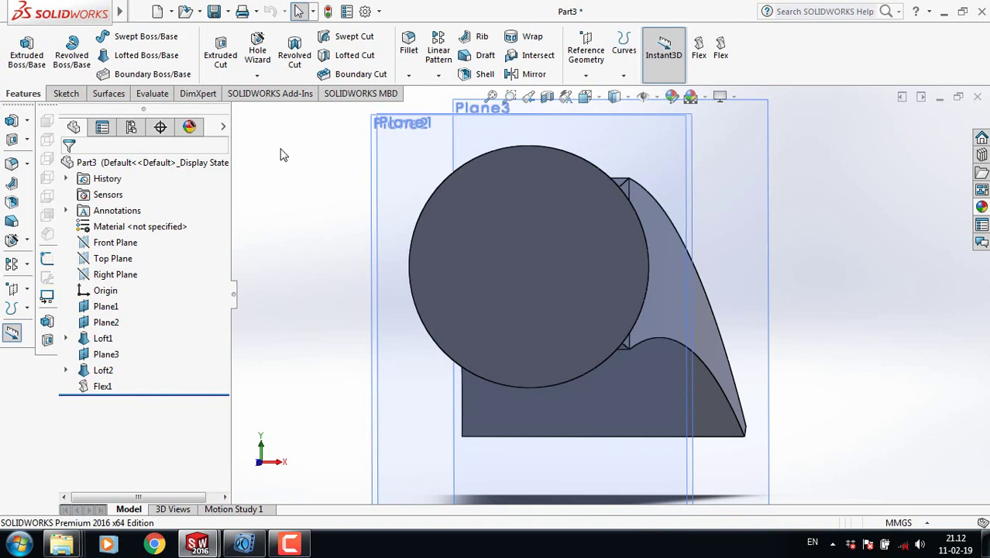
pyautogui.click(68, 95)
pyautogui.click(20, 76)
pyautogui.click(43, 110)
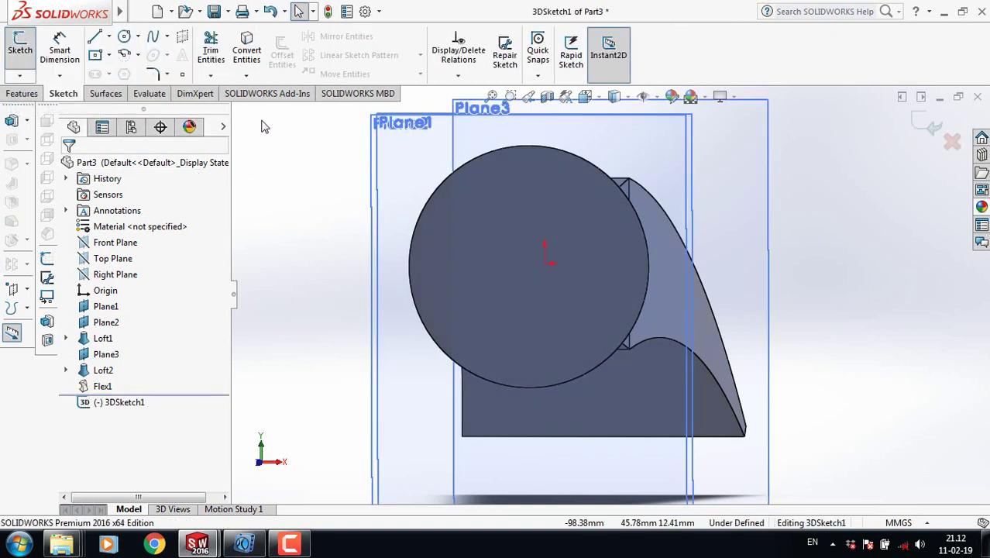
# Convert the round striking face's edge into the 3D sketch.
pyautogui.click(247, 51)
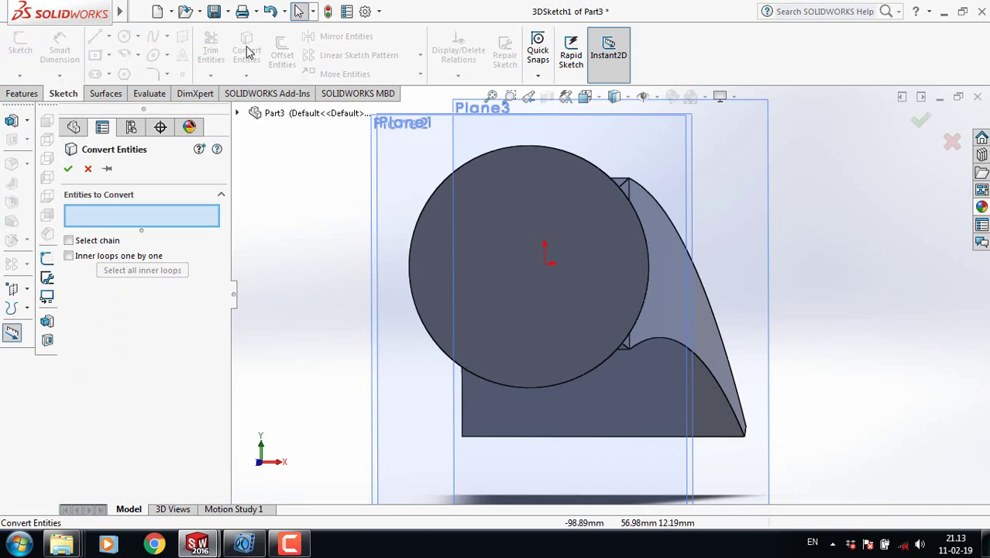
pyautogui.click(642, 240)
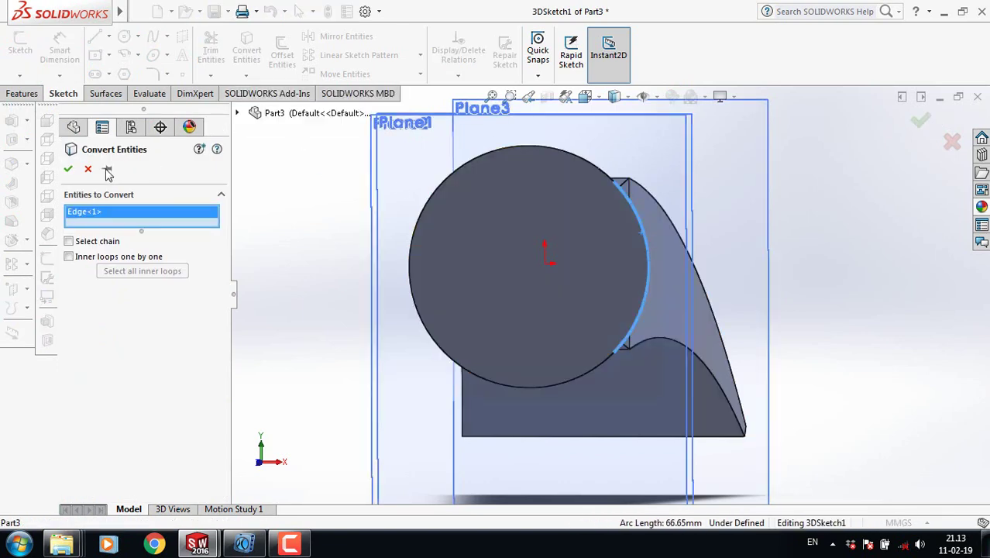
pyautogui.click(69, 169)
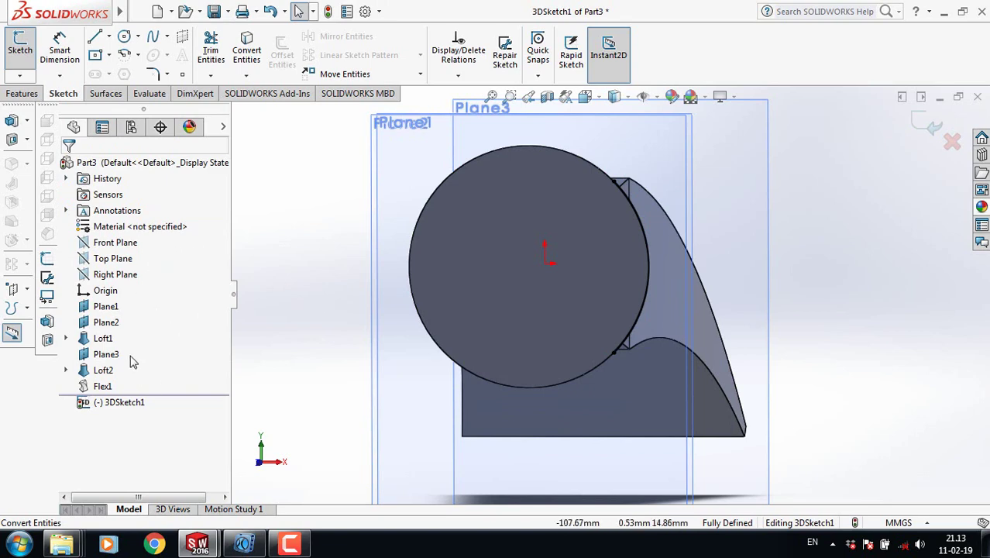
pyautogui.click(109, 322)
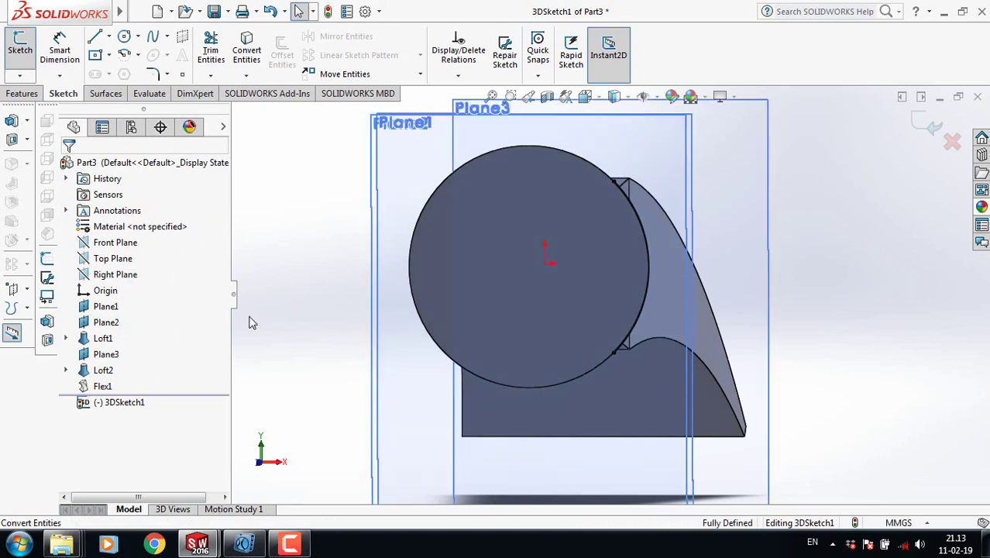
pyautogui.click(352, 303)
# Cancel a stray circle and exit the 3D sketch, leaving 3DSketch1.
pyautogui.press('space')
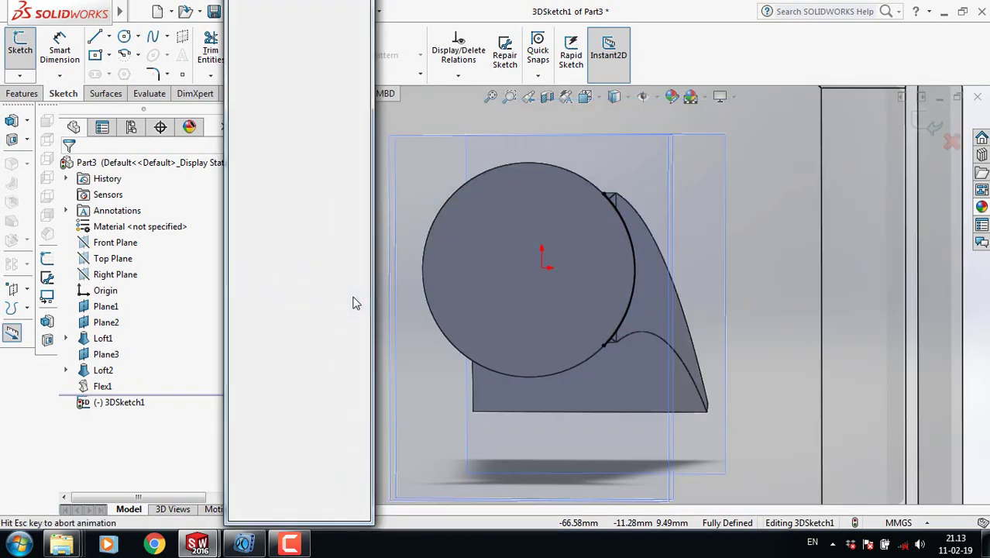
pyautogui.click(360, 50)
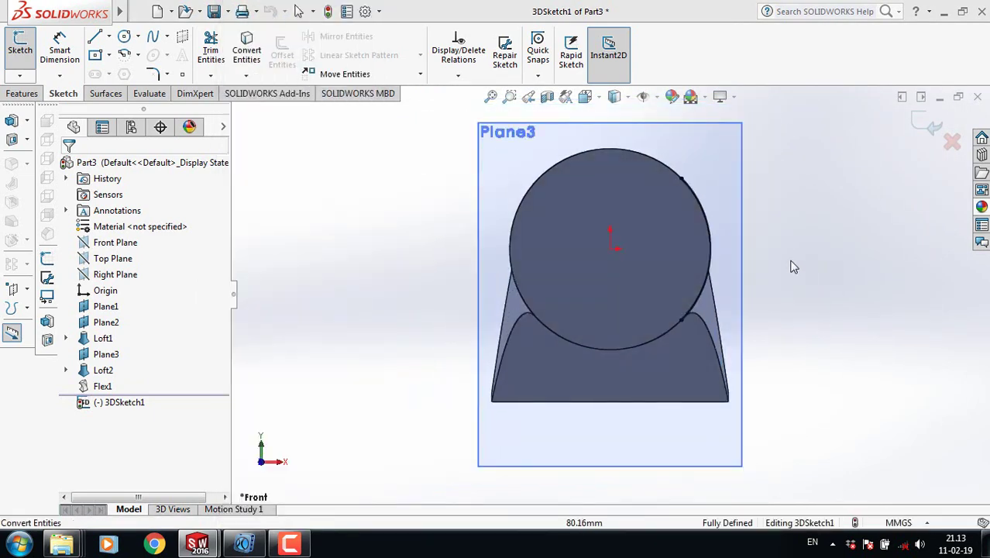
pyautogui.scroll(-2, 733, 208)
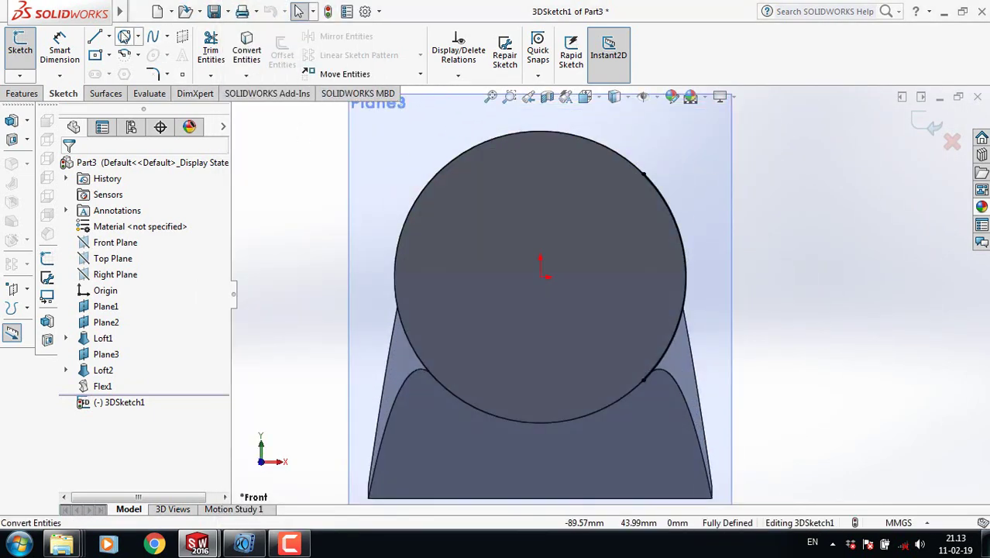
pyautogui.click(125, 37)
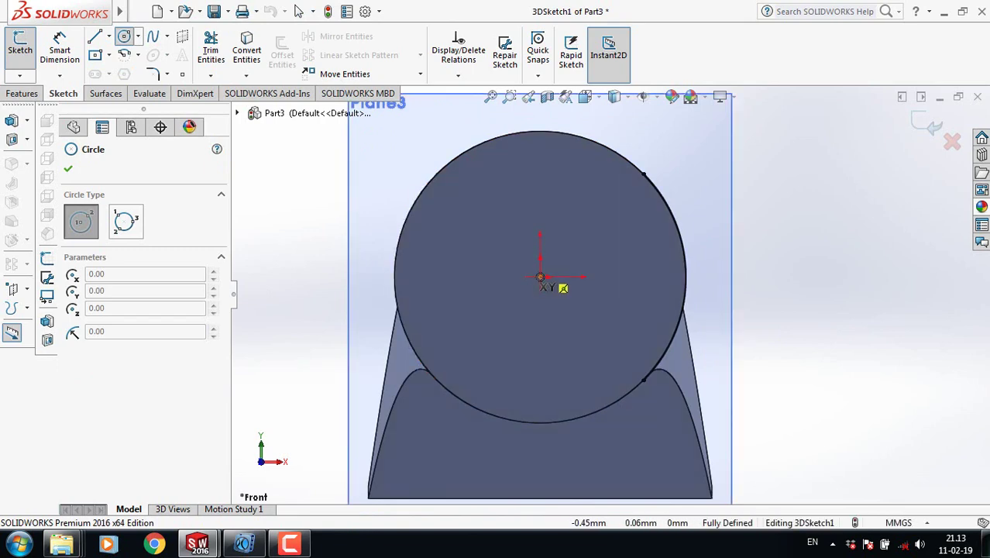
pyautogui.click(540, 277)
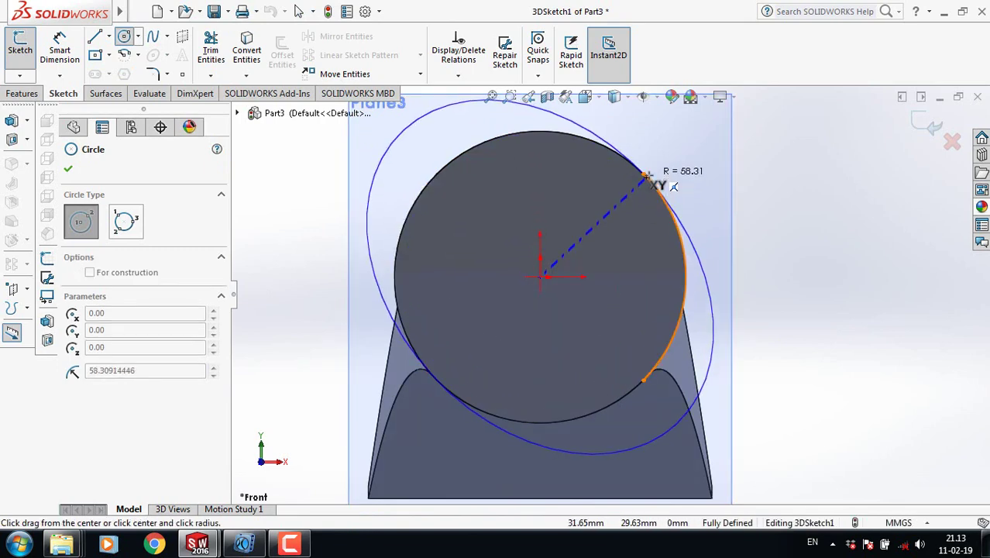
pyautogui.press('Escape')
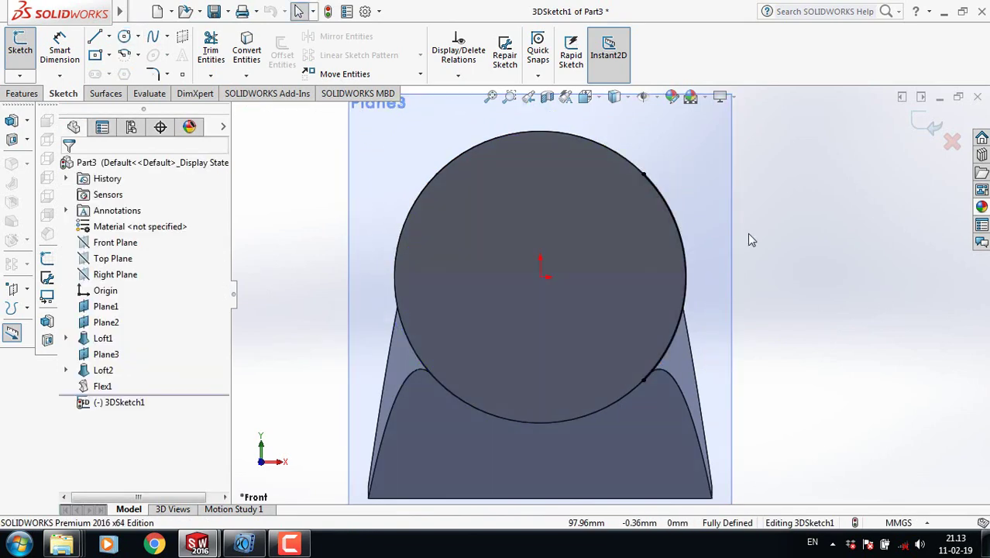
pyautogui.click(113, 323)
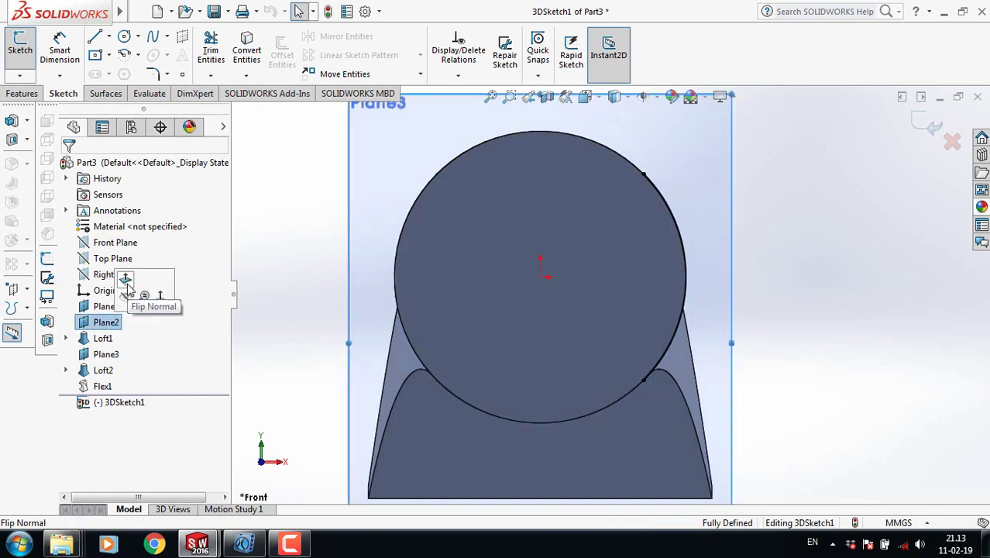
pyautogui.click(245, 284)
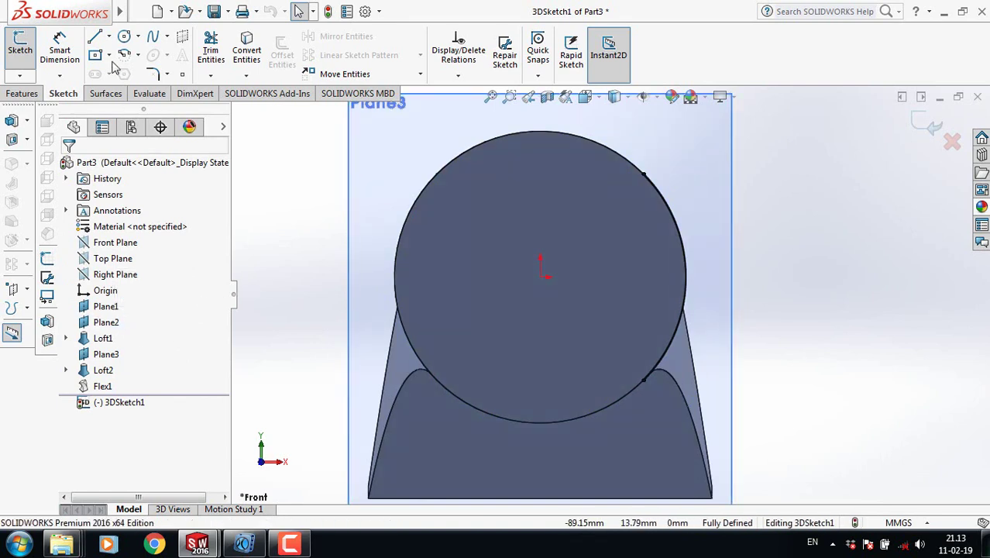
pyautogui.click(918, 127)
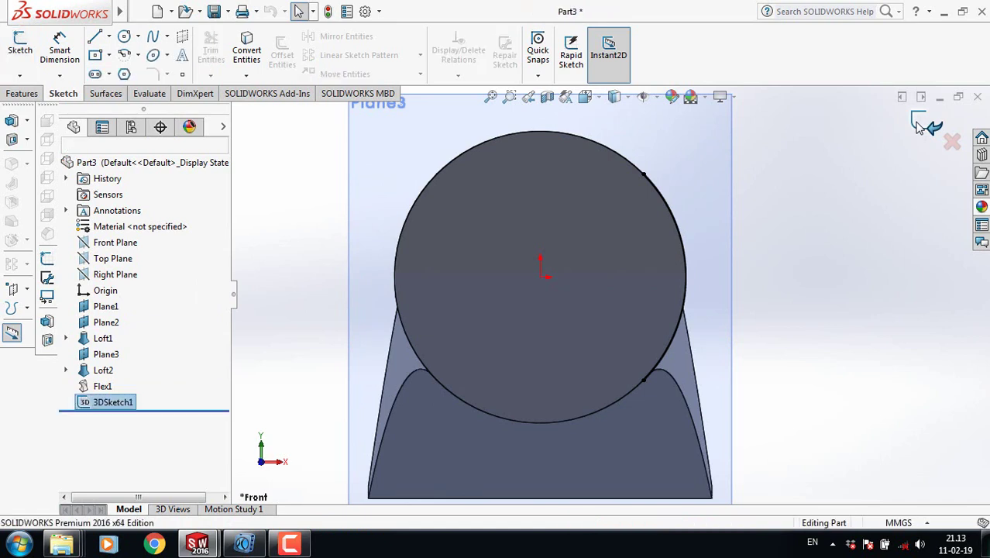
# Draw a circle on Plane2 centred on the origin, snapped to the face edge (about 38.85 mm radius).
pyautogui.click(106, 322)
pyautogui.click(137, 302)
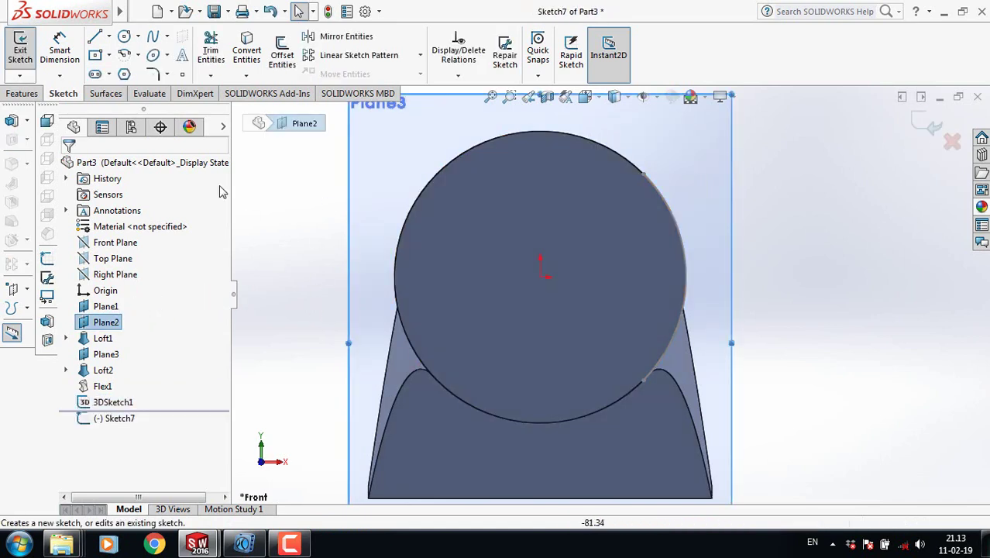
pyautogui.click(124, 39)
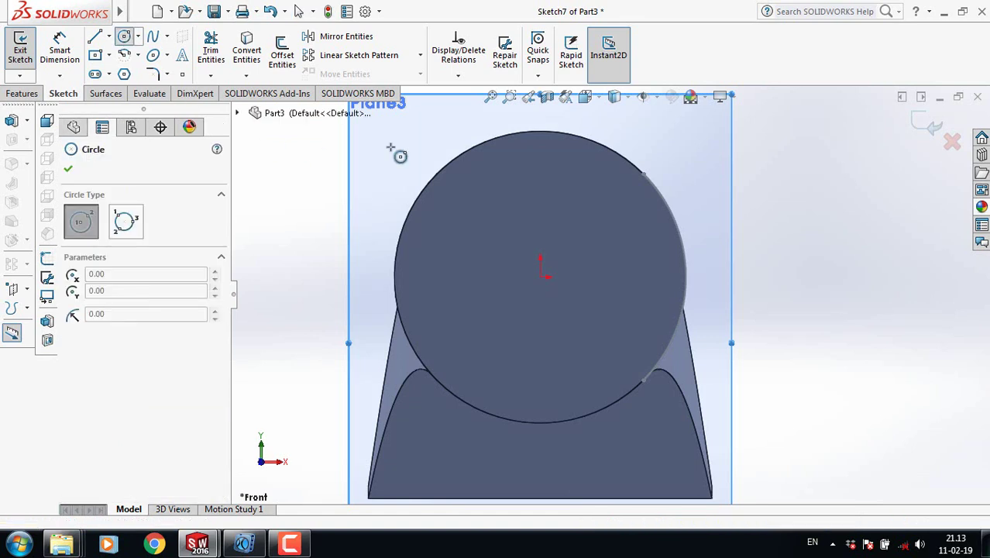
pyautogui.click(540, 277)
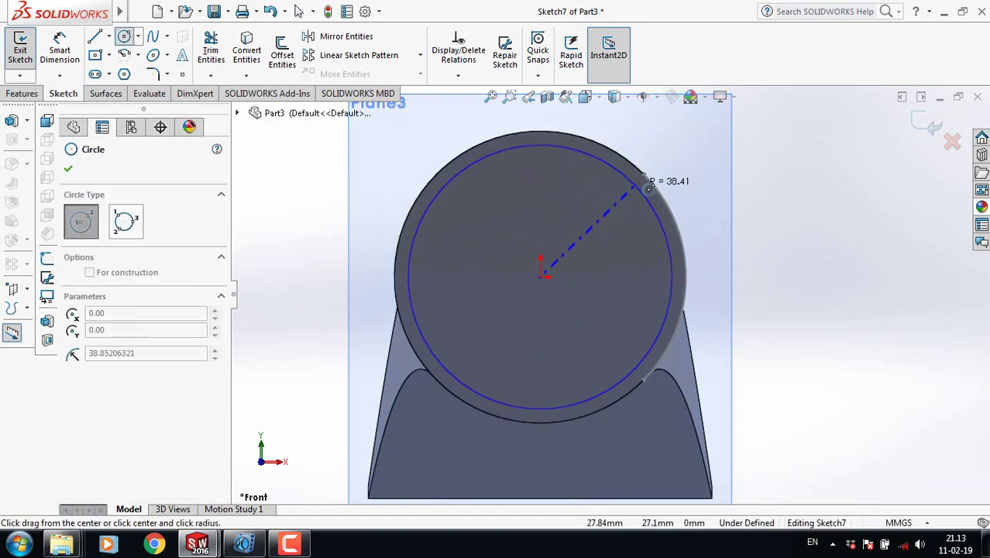
pyautogui.click(644, 173)
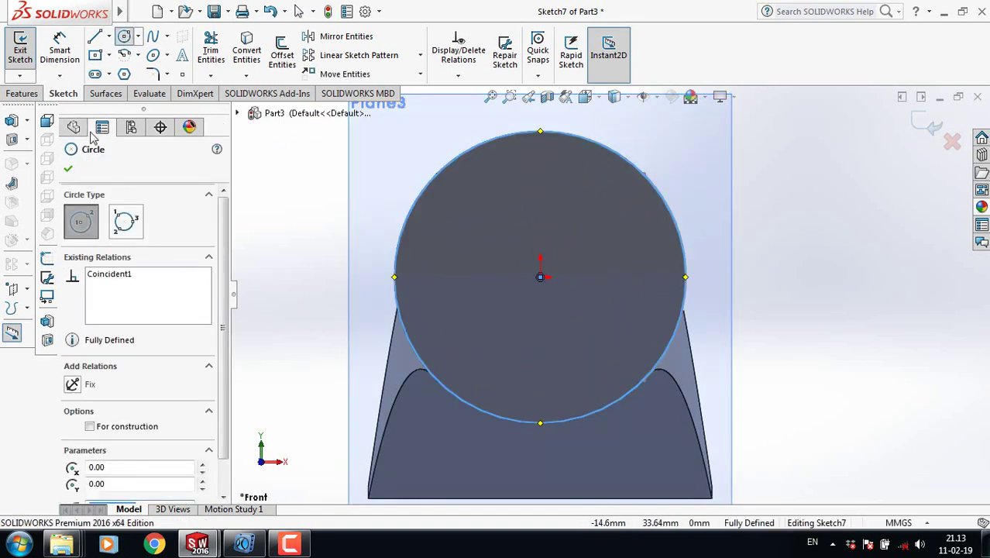
pyautogui.click(69, 170)
pyautogui.moveTo(826, 350); pyautogui.dragTo(818, 356, button='middle')
pyautogui.press('z')
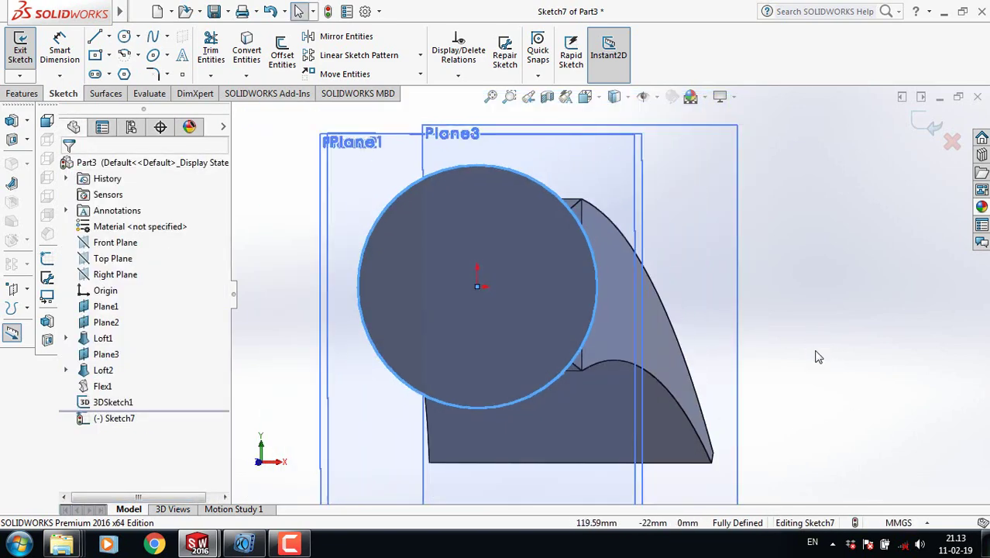
pyautogui.moveTo(819, 357)
pyautogui.mouseDown(button='middle')
pyautogui.moveTo(809, 348)
pyautogui.moveTo(803, 357)
pyautogui.mouseUp(button='middle')
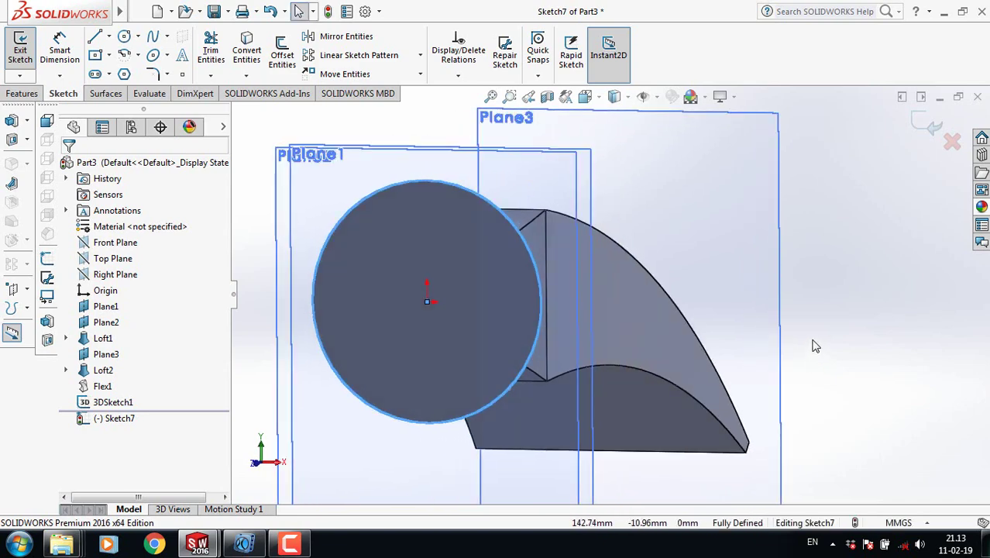
pyautogui.press('z')
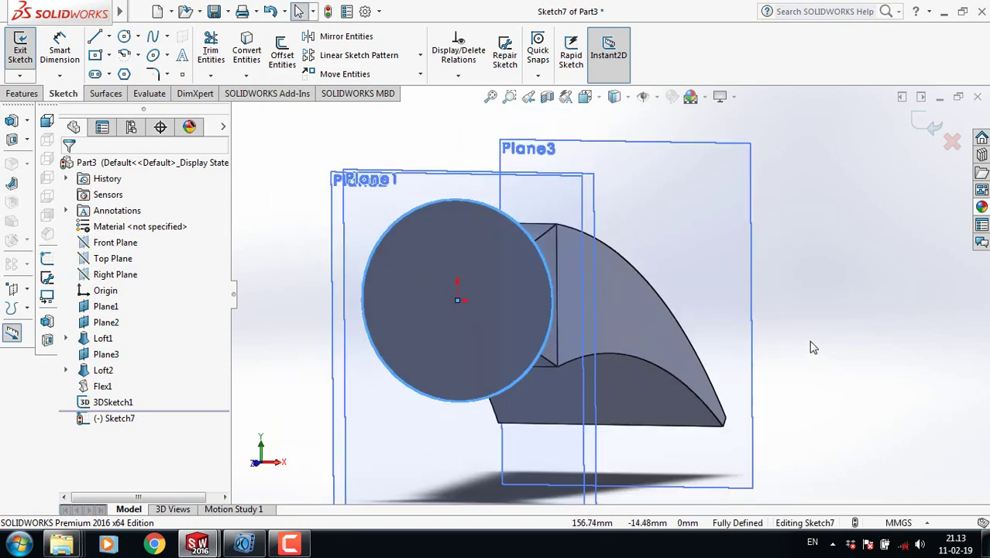
pyautogui.press('z')
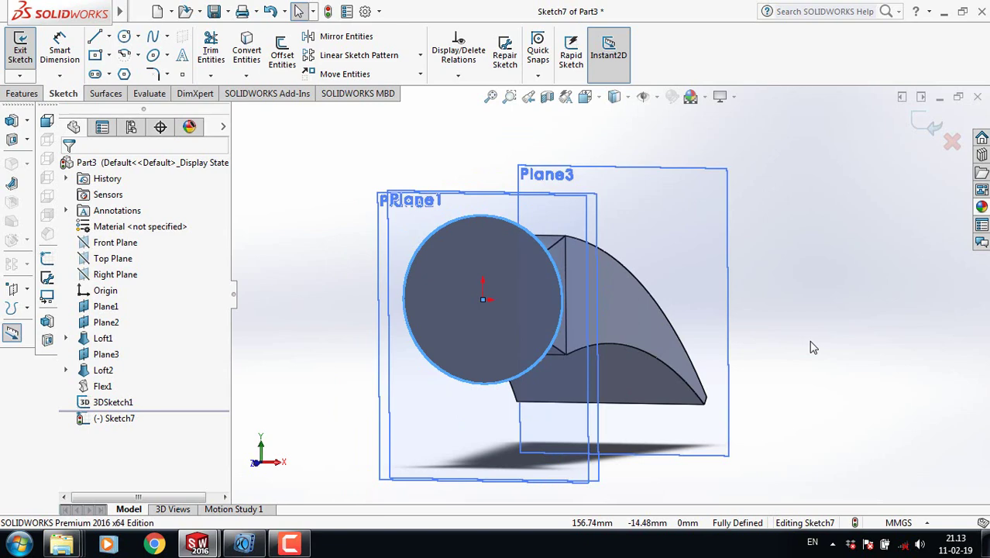
pyautogui.click(23, 94)
# Extrude the Sketch7 circle 50 mm Blind into the cylindrical striking head.
pyautogui.click(30, 58)
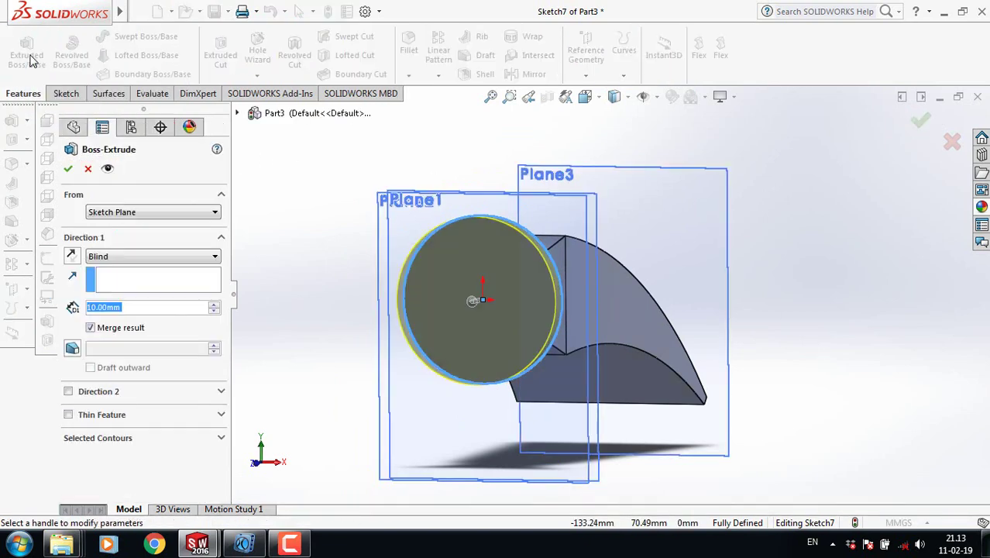
pyautogui.moveTo(729, 378); pyautogui.dragTo(713, 376, button='middle')
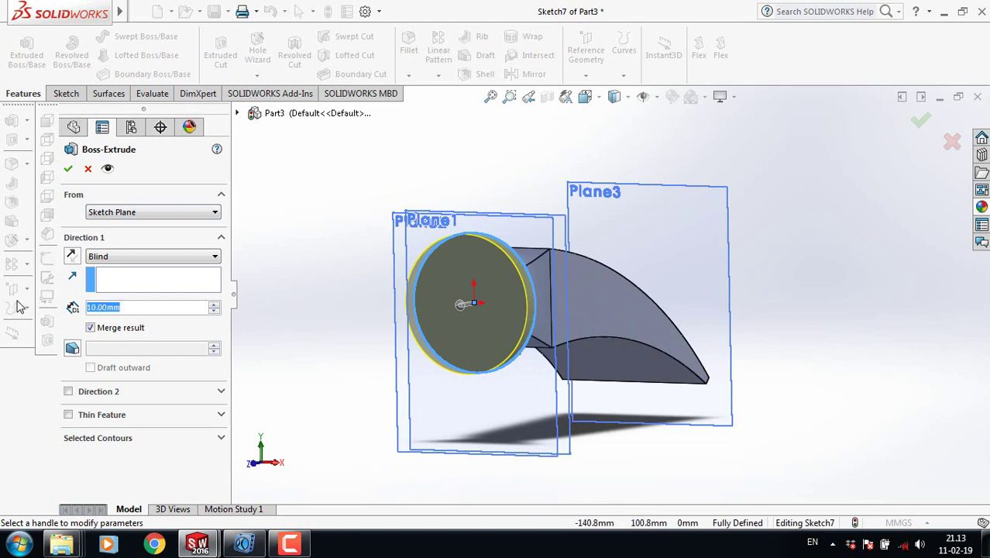
pyautogui.write('50')
pyautogui.press('Return')
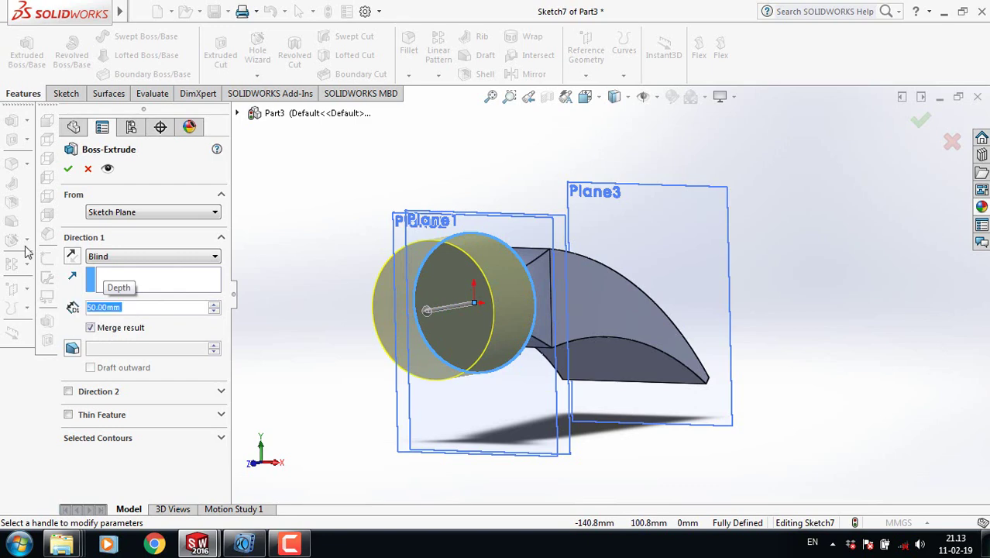
pyautogui.click(68, 168)
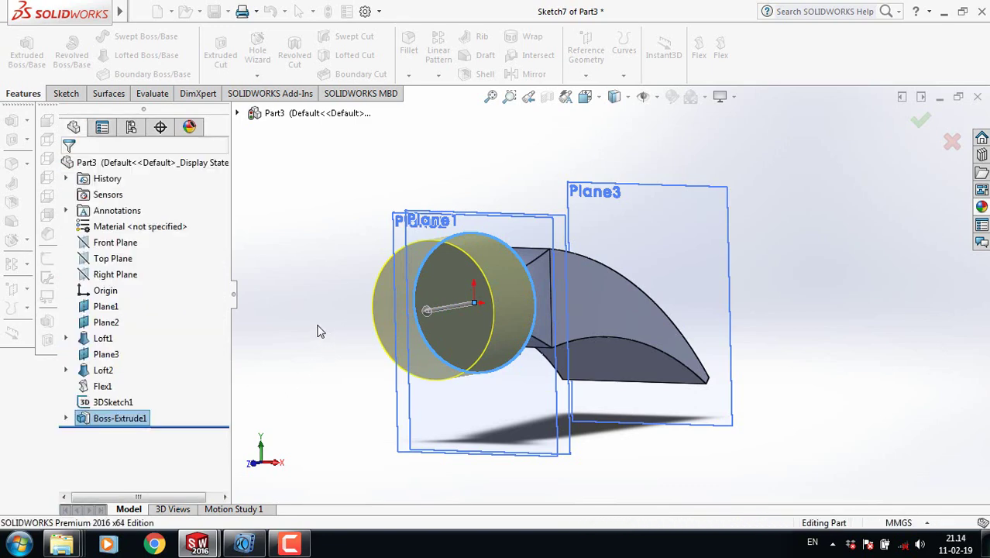
pyautogui.moveTo(642, 460)
pyautogui.mouseDown(button='middle')
pyautogui.moveTo(625, 459)
pyautogui.moveTo(636, 473)
pyautogui.mouseUp(button='middle')
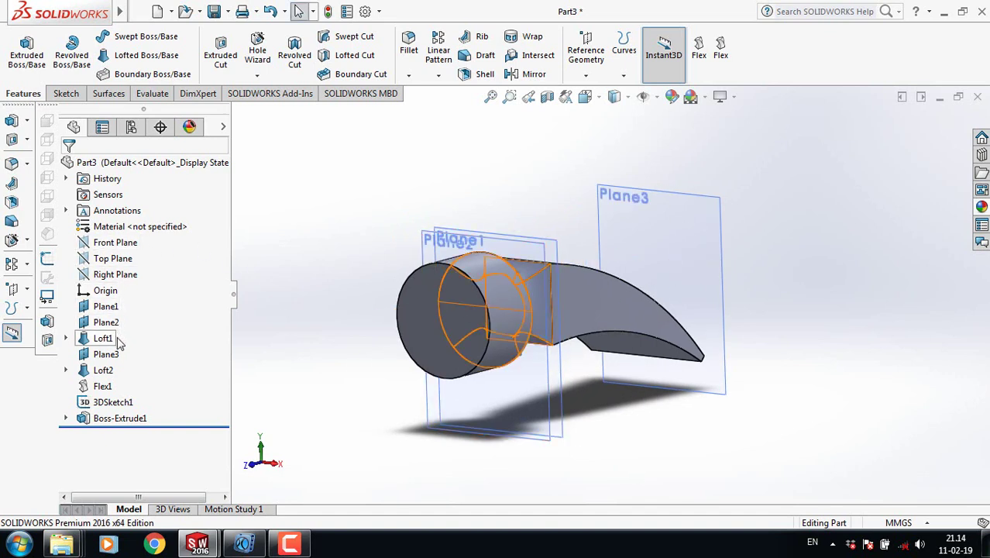
# Start a sketch on the Top Plane and view it Normal To.
pyautogui.click(123, 260)
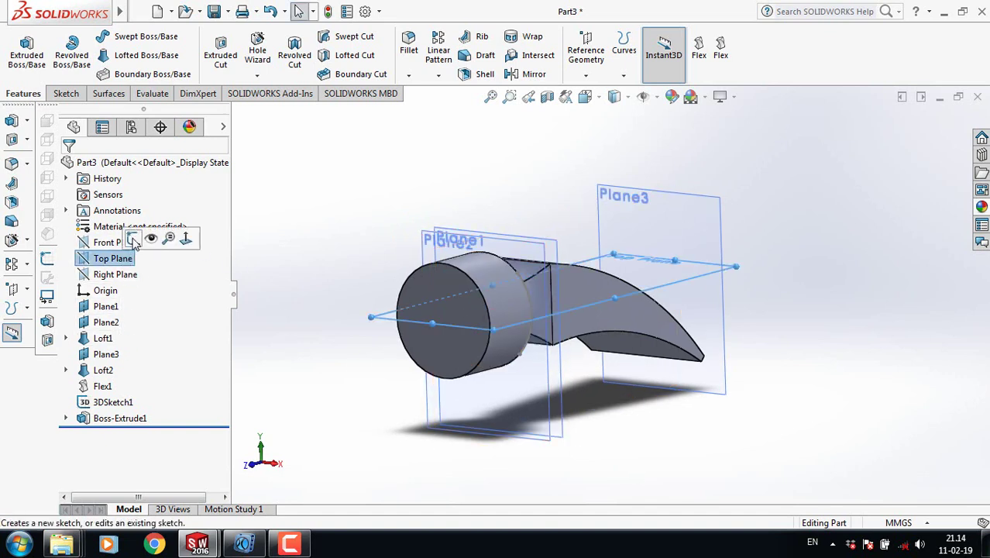
pyautogui.click(132, 240)
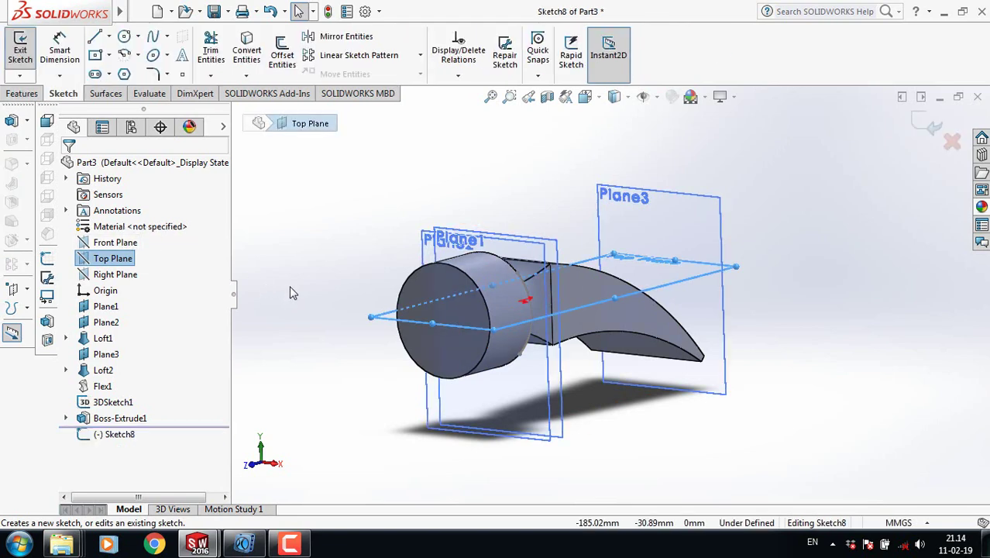
pyautogui.press('space')
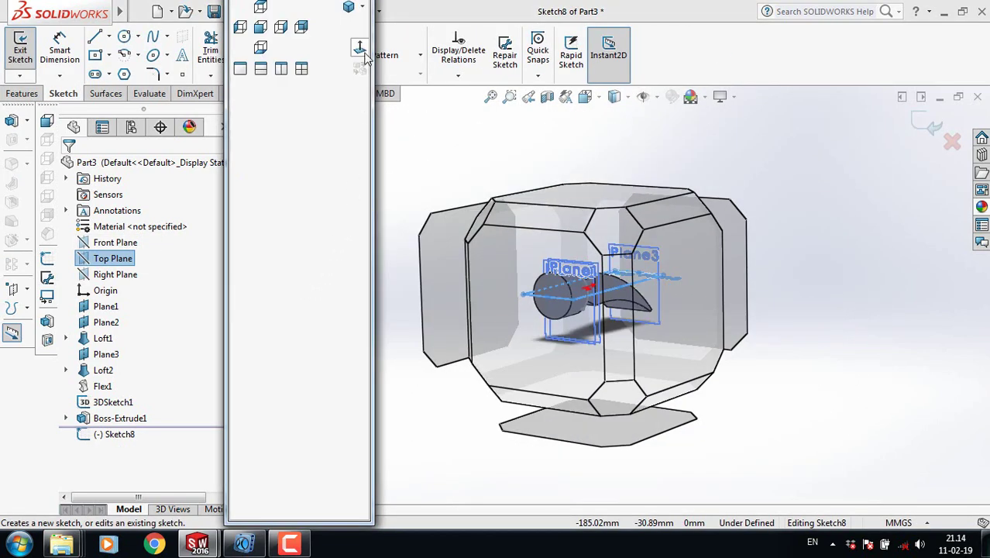
pyautogui.click(360, 50)
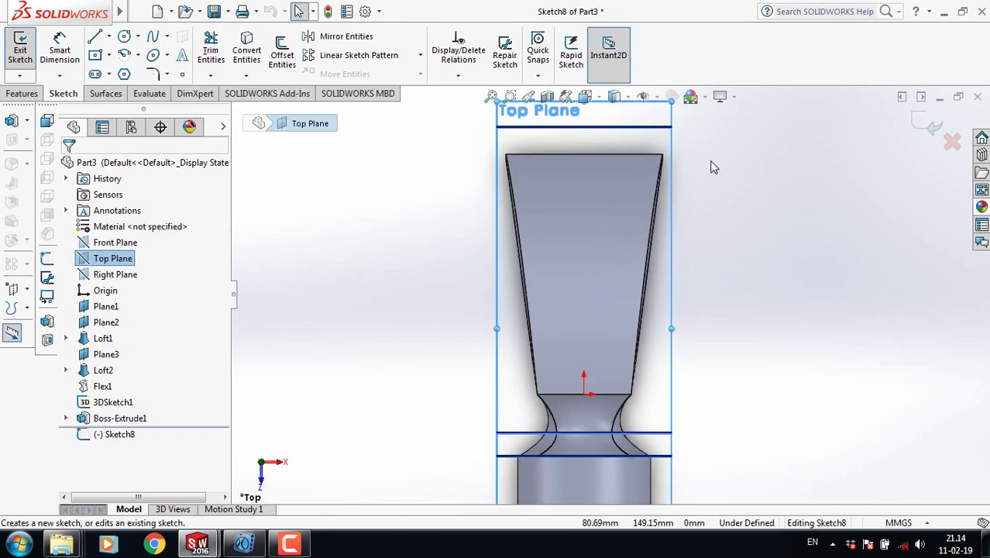
pyautogui.scroll(-2, 703, 169)
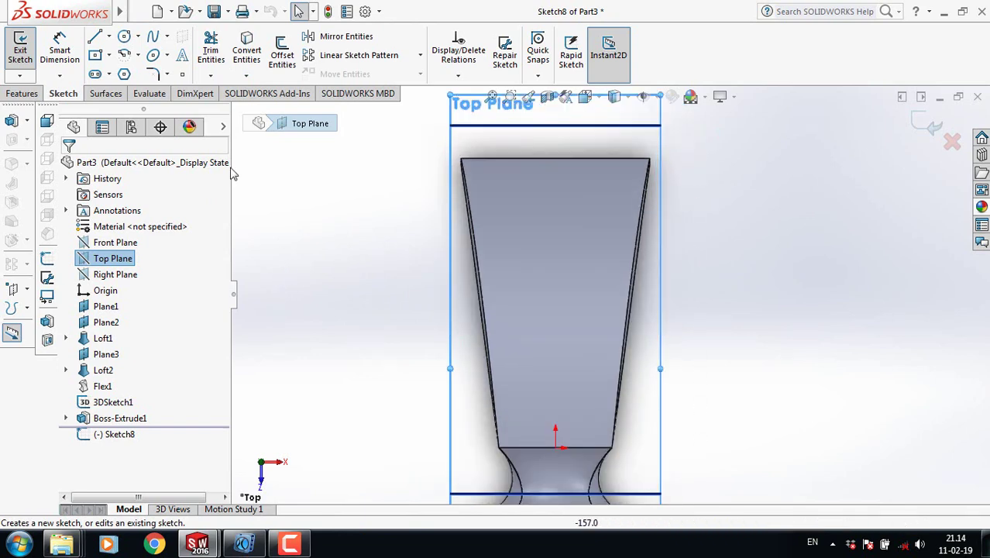
# Draw a vertical centreline up the claw from bottom edge to top edge.
pyautogui.click(109, 37)
pyautogui.click(121, 76)
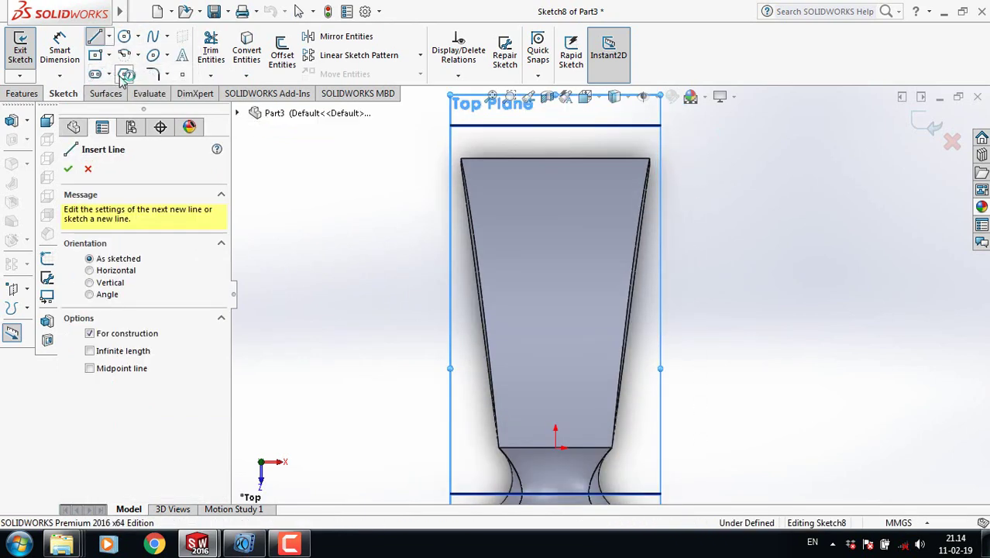
pyautogui.click(554, 447)
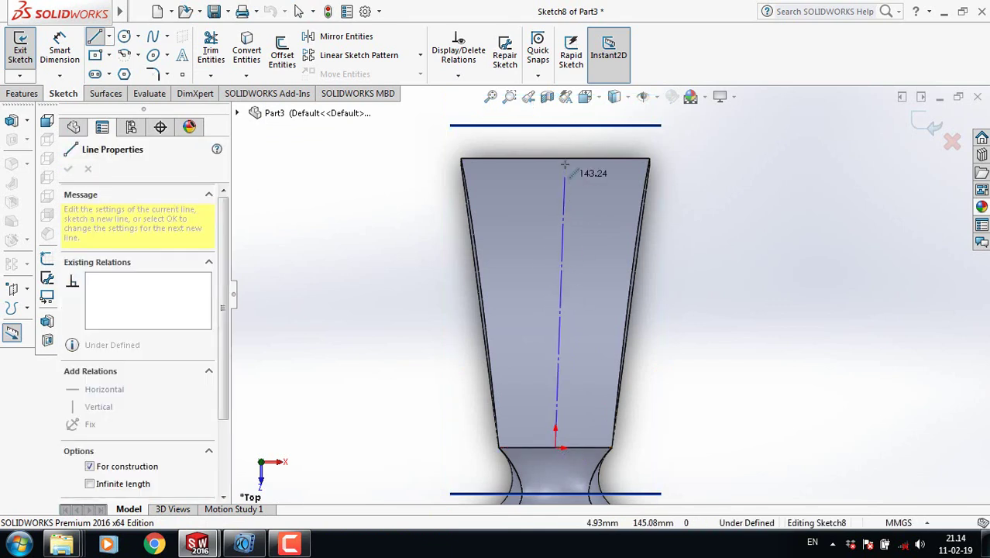
pyautogui.click(554, 132)
pyautogui.rightClick(554, 130)
pyautogui.click(577, 142)
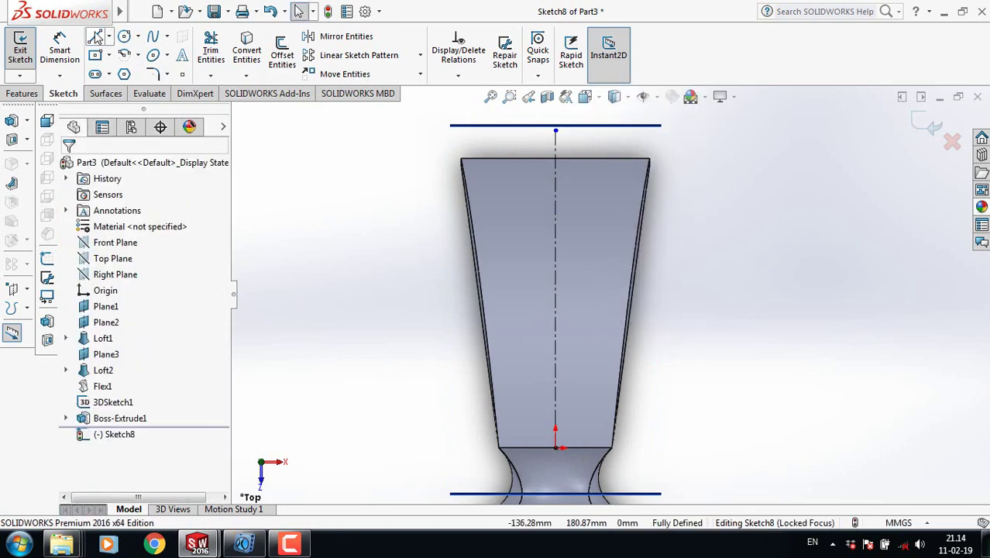
# Draw a closed V-shaped triangle starting on the centreline with a horizontal top edge.
pyautogui.click(95, 37)
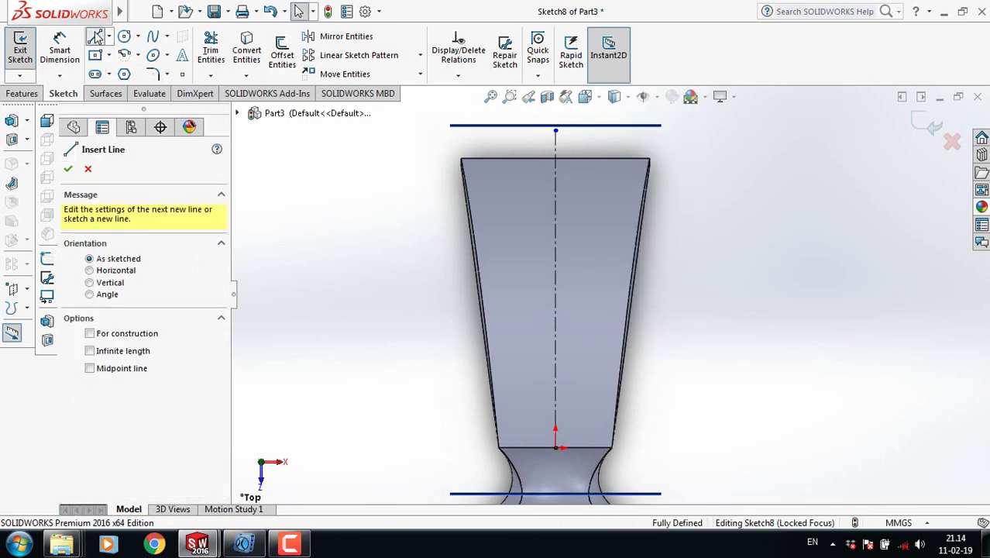
pyautogui.click(555, 336)
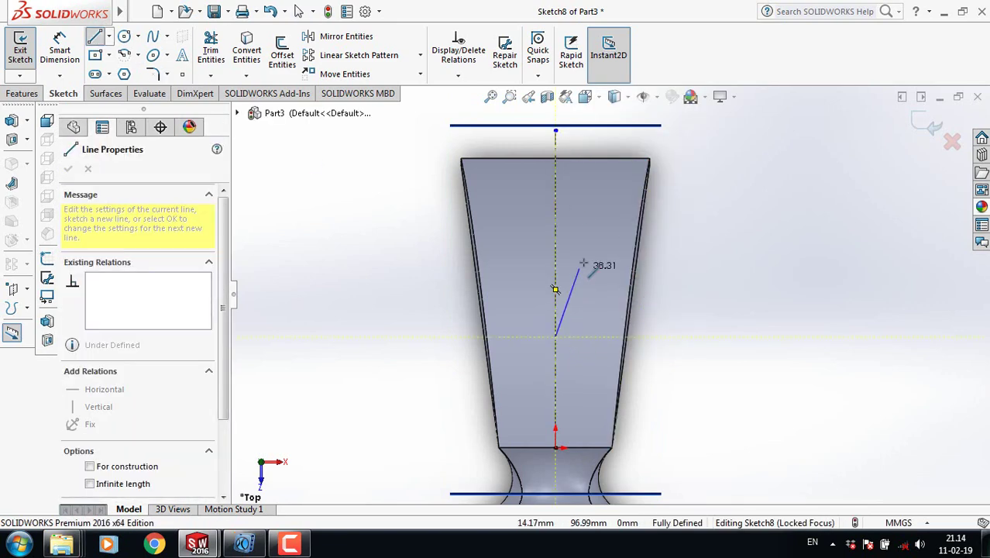
pyautogui.click(611, 138)
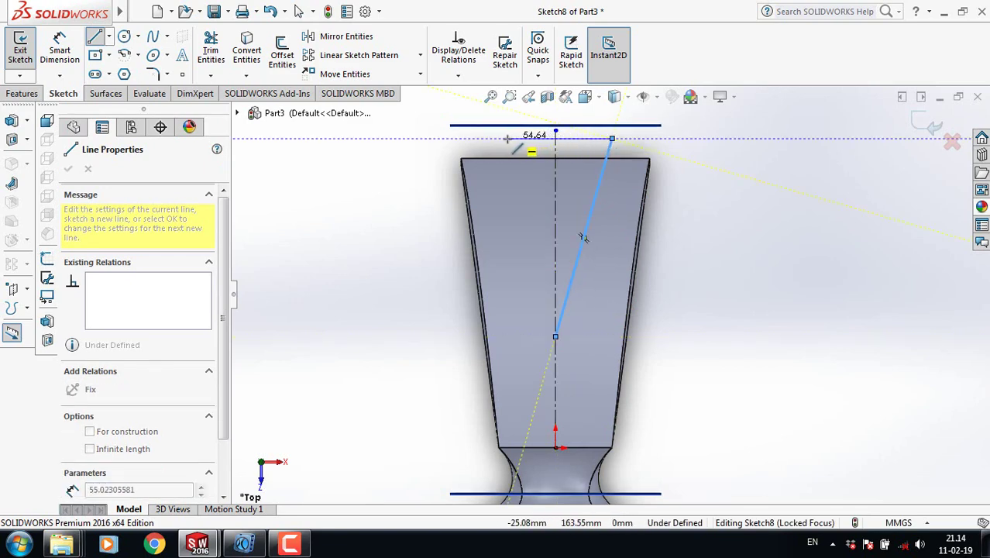
pyautogui.click(504, 140)
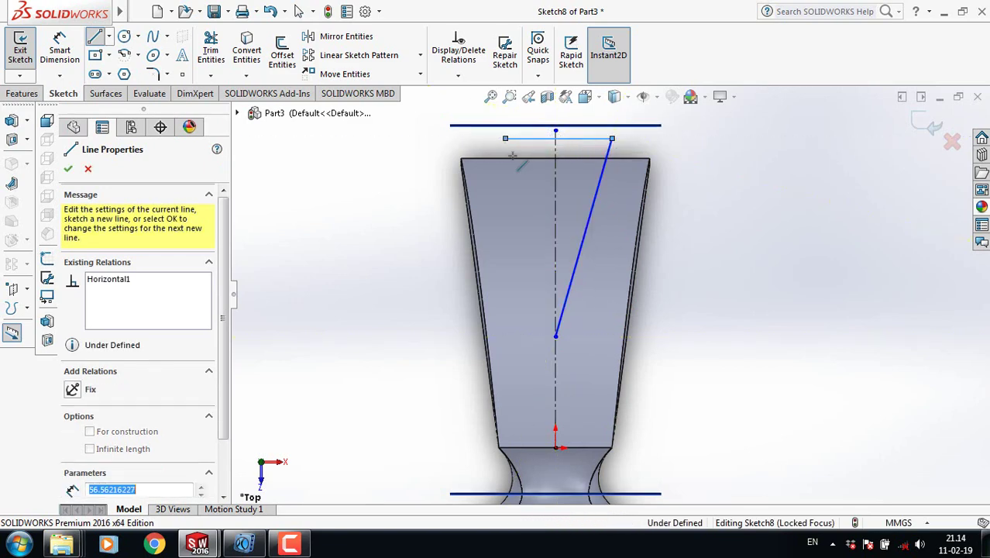
pyautogui.click(557, 336)
pyautogui.rightClick(556, 336)
pyautogui.click(592, 341)
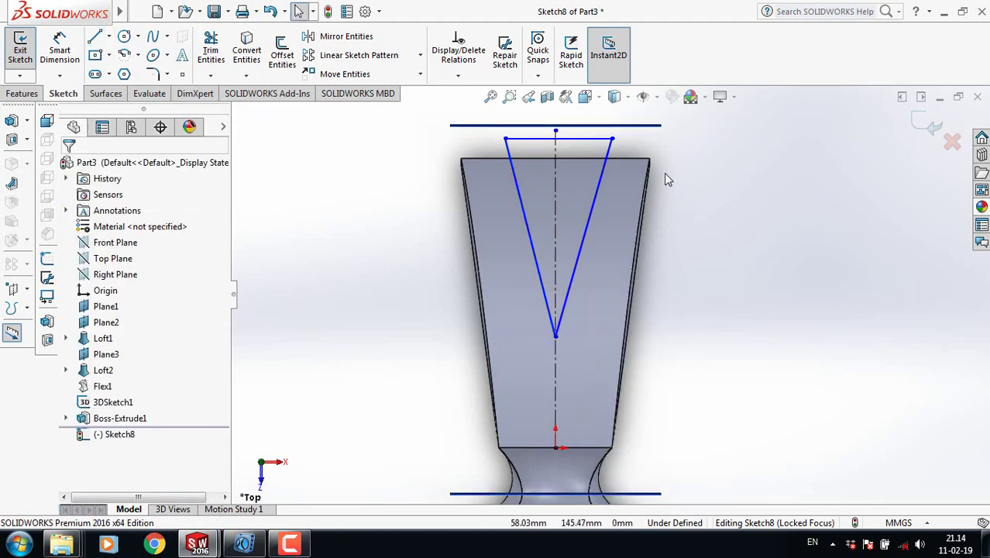
# Make the V's two top corners symmetric about the centreline.
pyautogui.click(612, 139)
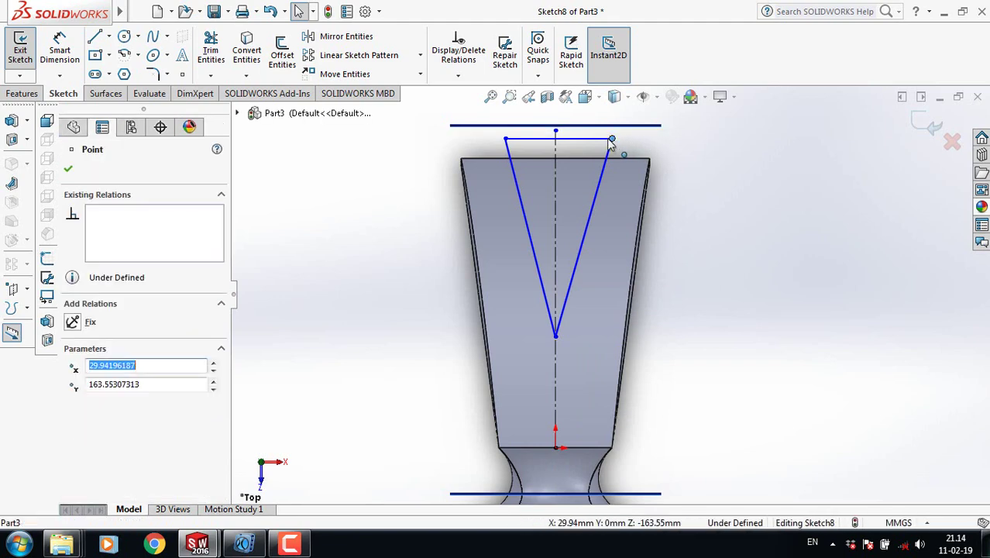
pyautogui.keyDown('ctrl'); pyautogui.click(556, 155); pyautogui.keyUp('ctrl')
pyautogui.keyDown('ctrl'); pyautogui.click(505, 140); pyautogui.keyUp('ctrl')
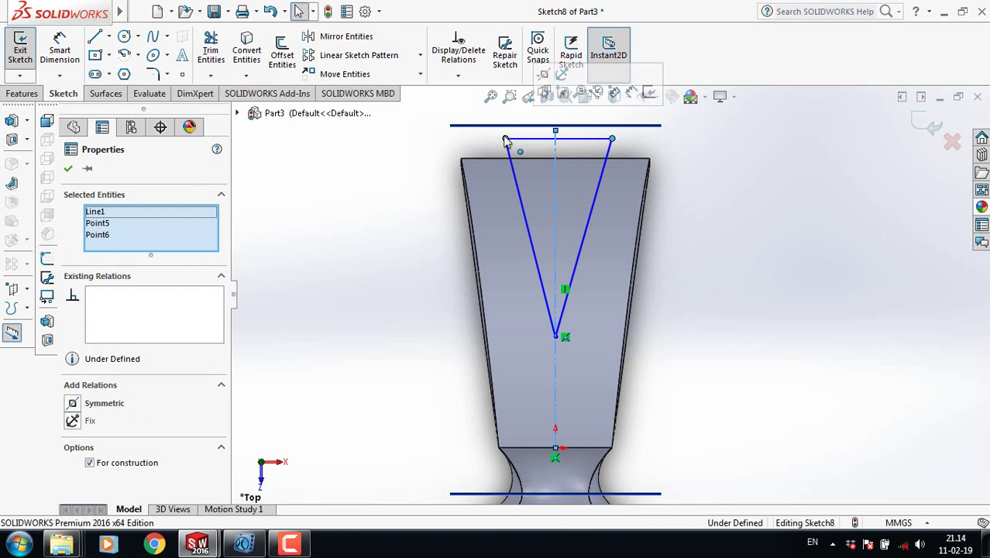
pyautogui.click(73, 404)
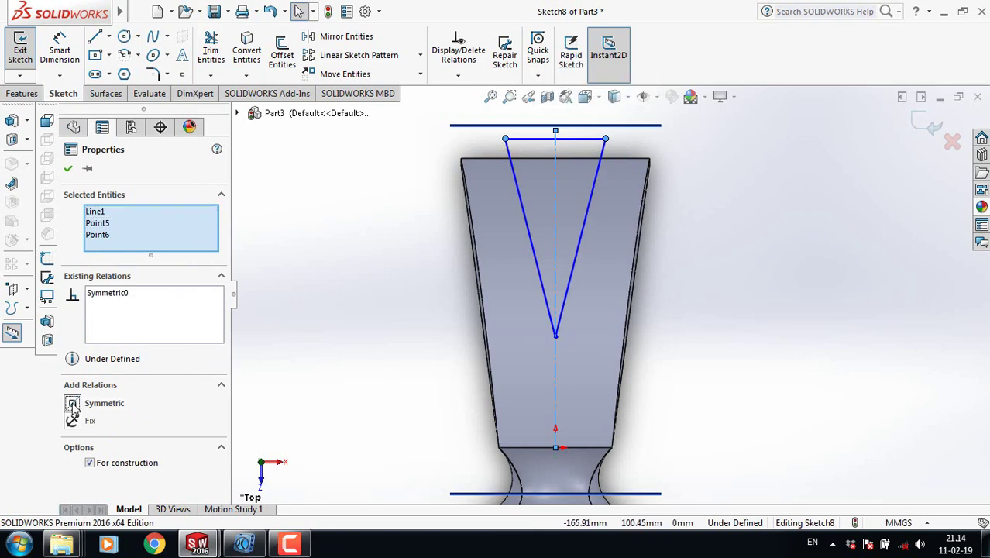
pyautogui.click(68, 170)
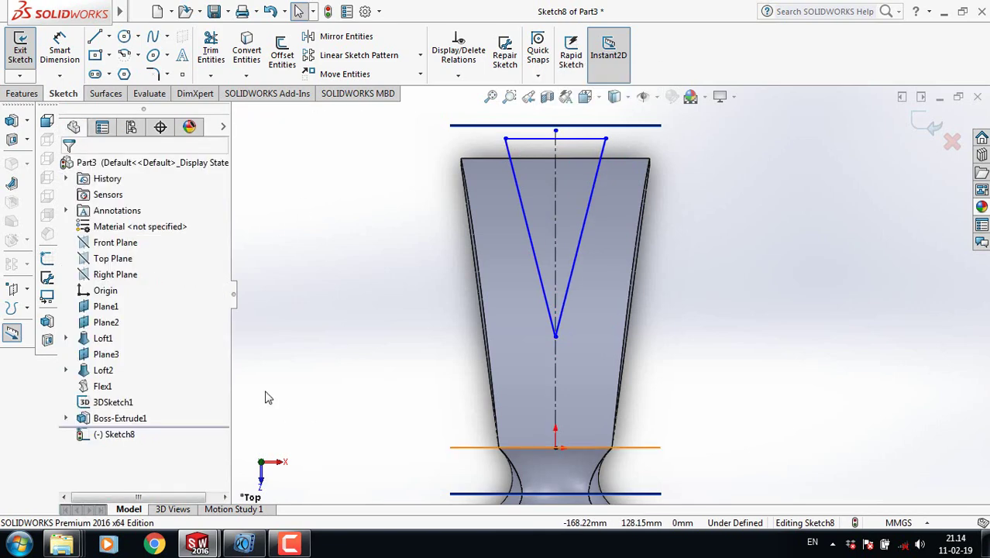
# Lower the V's bottom point and narrow its top corners.
pyautogui.moveTo(555, 337)
pyautogui.mouseDown()
pyautogui.moveTo(559, 368)
pyautogui.moveTo(555, 350)
pyautogui.mouseUp()
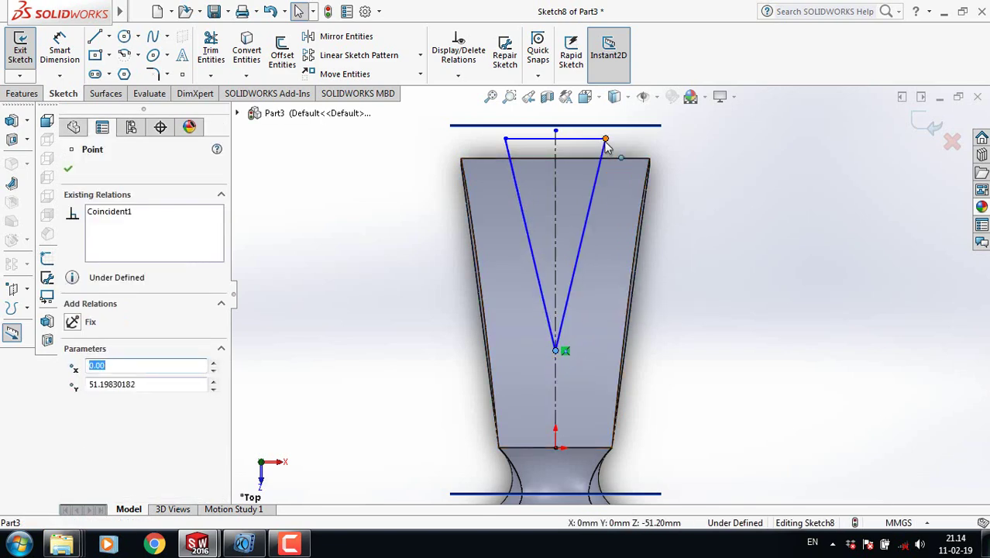
pyautogui.moveTo(607, 145)
pyautogui.mouseDown()
pyautogui.moveTo(621, 159)
pyautogui.moveTo(582, 165)
pyautogui.moveTo(620, 158)
pyautogui.moveTo(594, 146)
pyautogui.mouseUp()
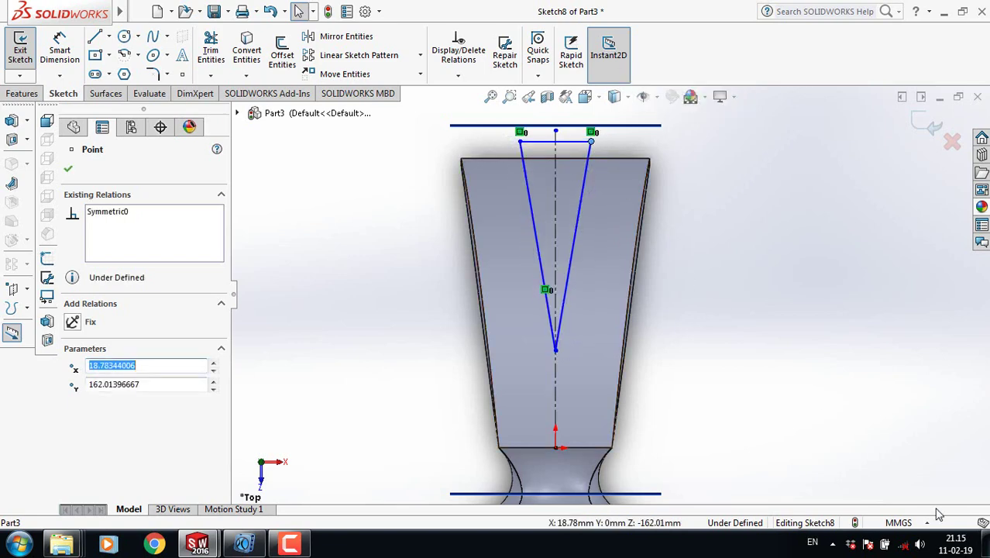
pyautogui.click(69, 170)
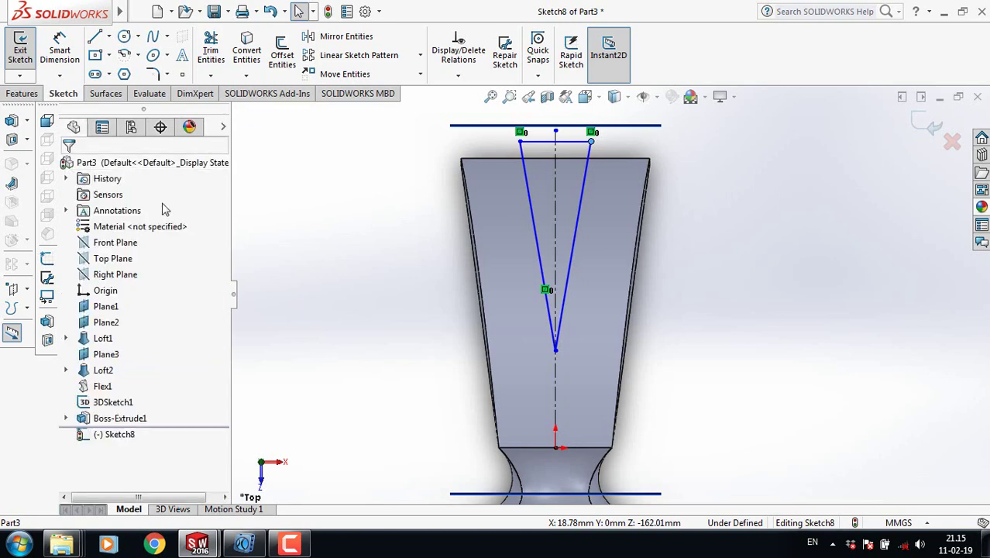
pyautogui.press('Up')
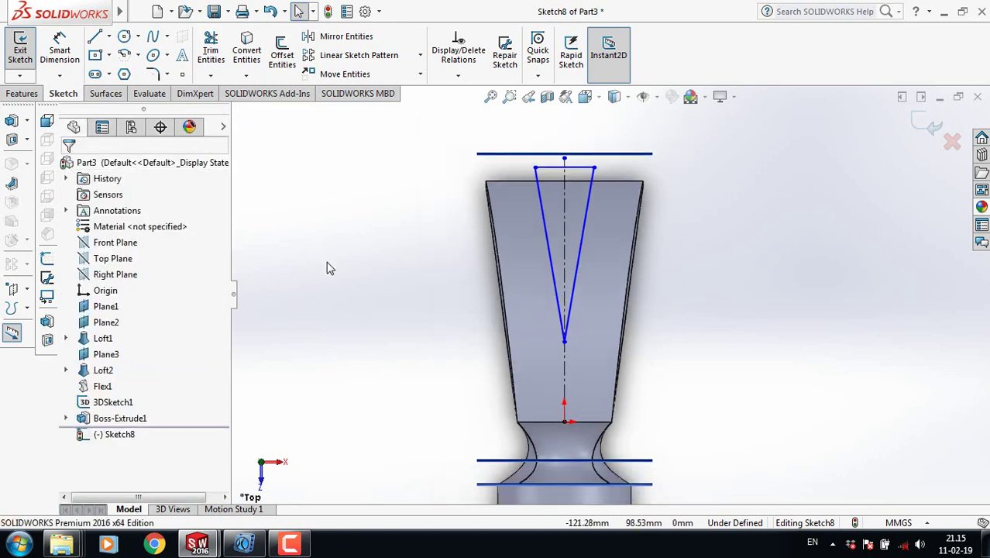
# Cut-extrude the V notch Through All - Both, creating Cut-Extrude1.
pyautogui.moveTo(703, 334); pyautogui.dragTo(638, 325, button='middle')
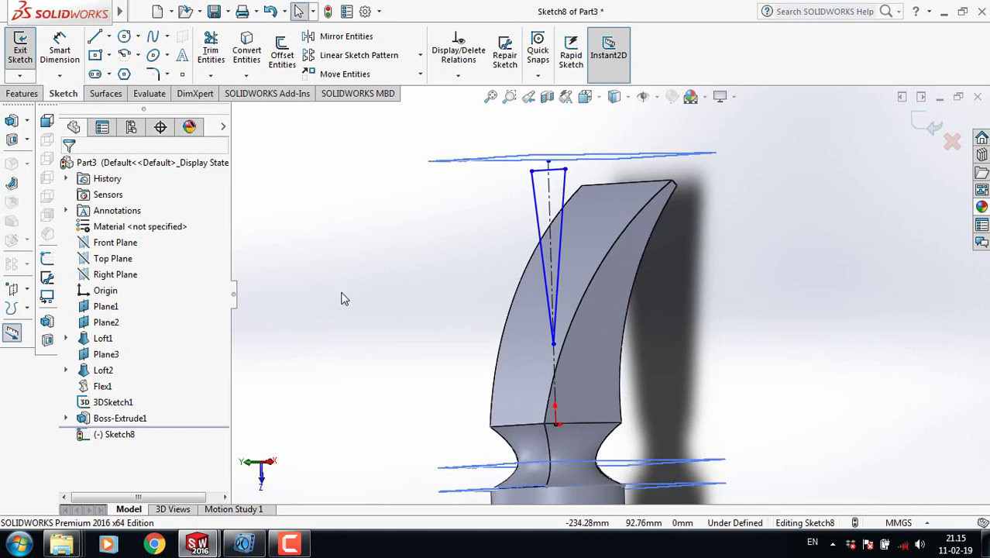
pyautogui.click(23, 94)
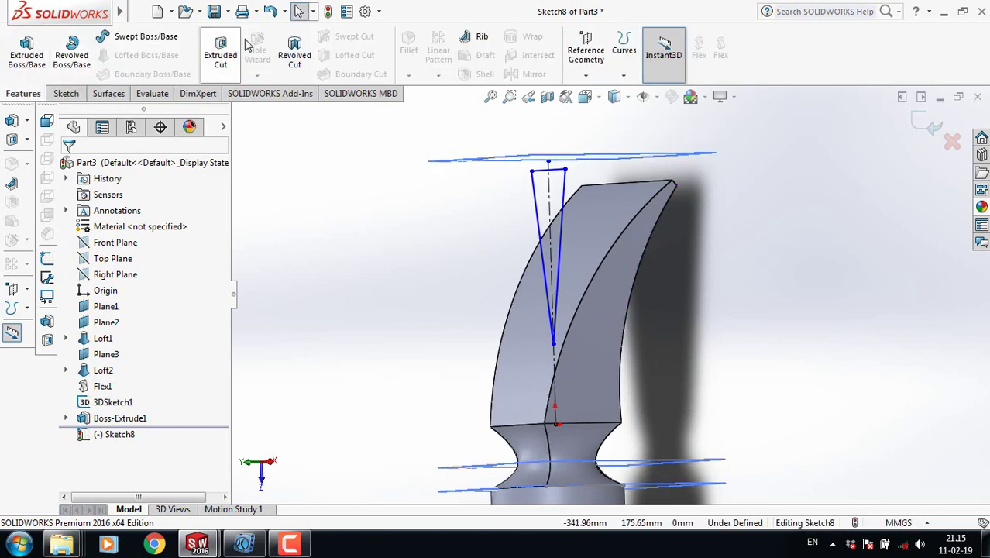
pyautogui.click(217, 52)
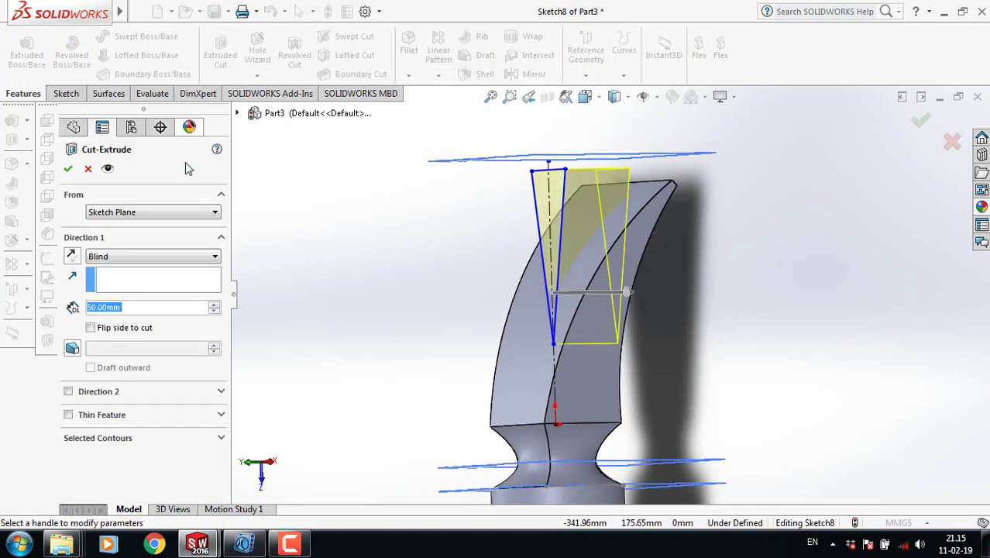
pyautogui.click(204, 258)
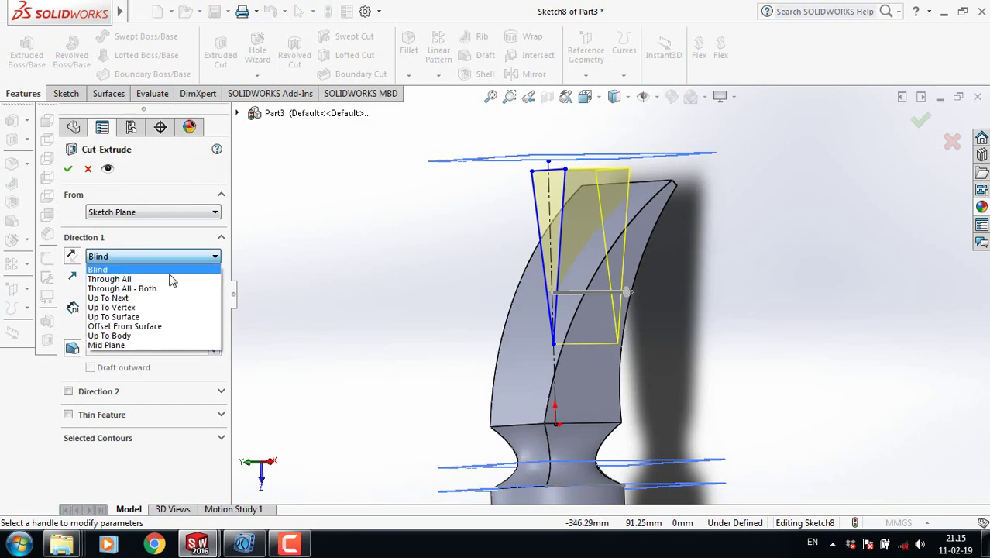
pyautogui.click(150, 289)
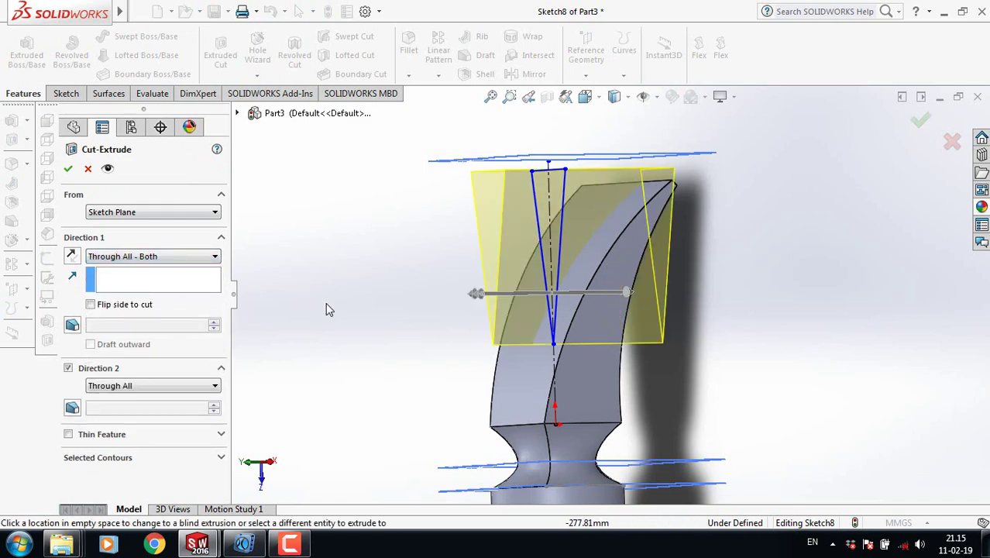
pyautogui.click(69, 169)
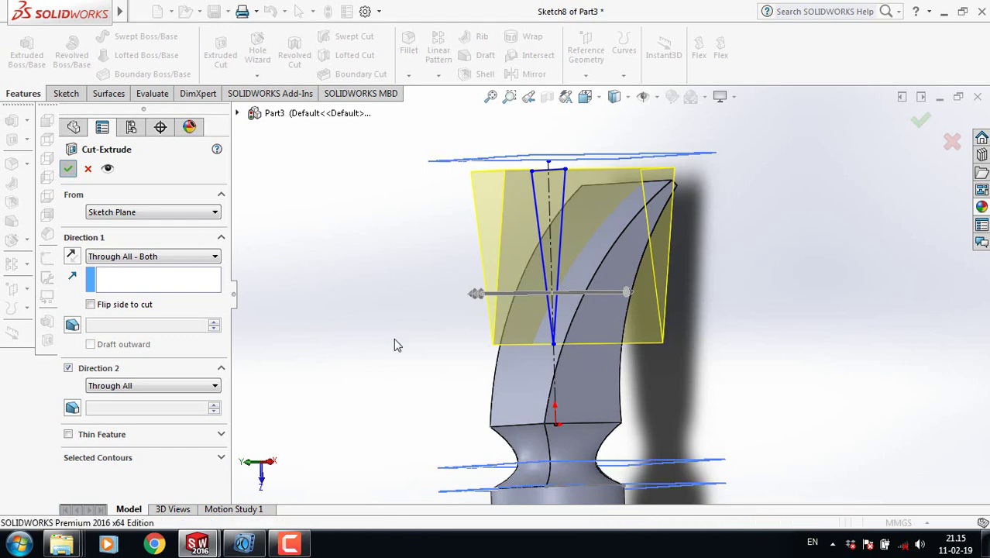
# Start a new sketch on the Top Plane, viewed normal to it.
pyautogui.press('f')
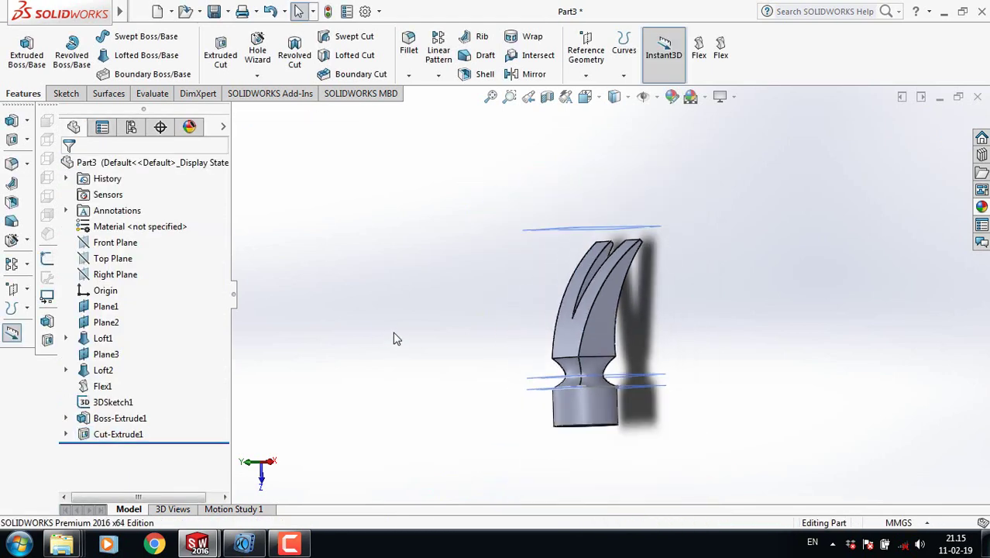
pyautogui.moveTo(740, 347); pyautogui.dragTo(648, 383, button='middle')
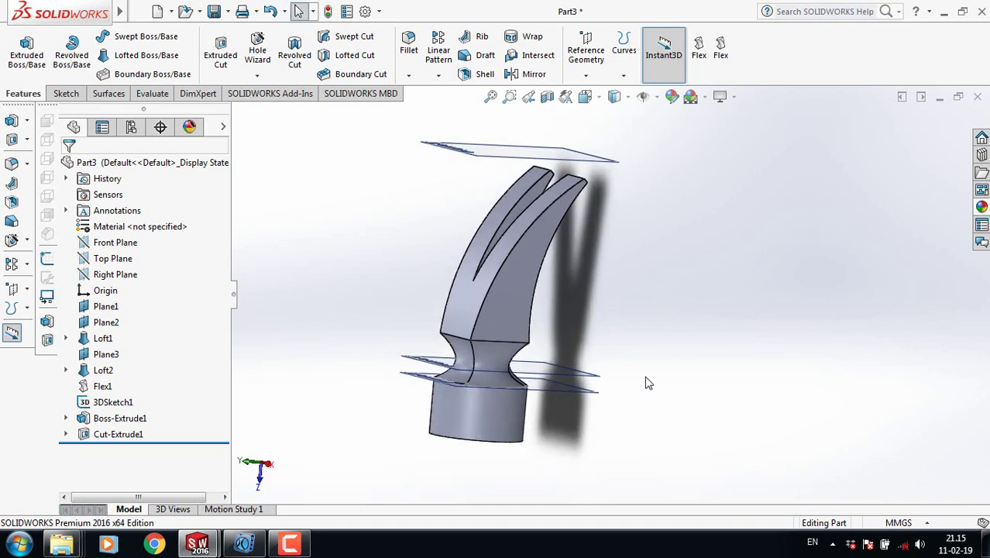
pyautogui.click(112, 260)
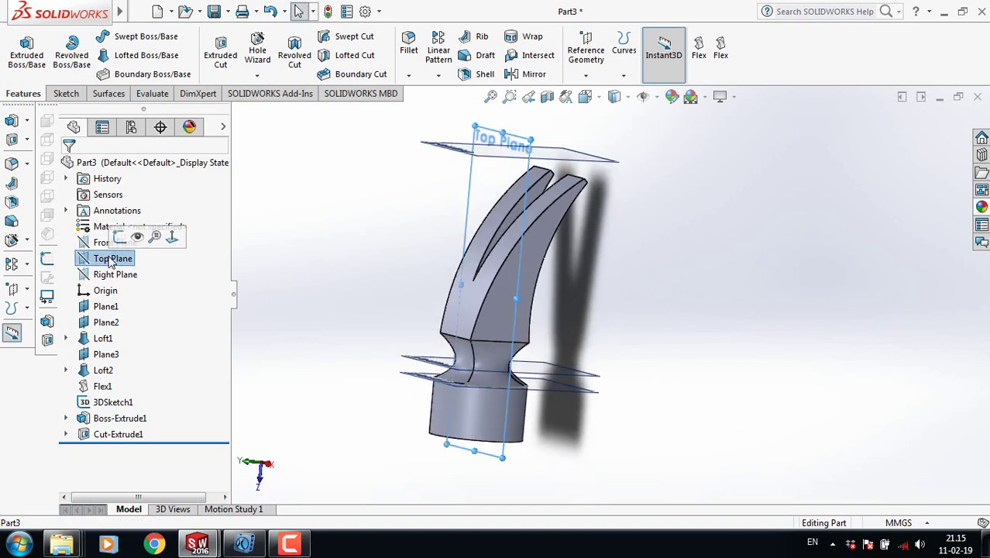
pyautogui.click(122, 236)
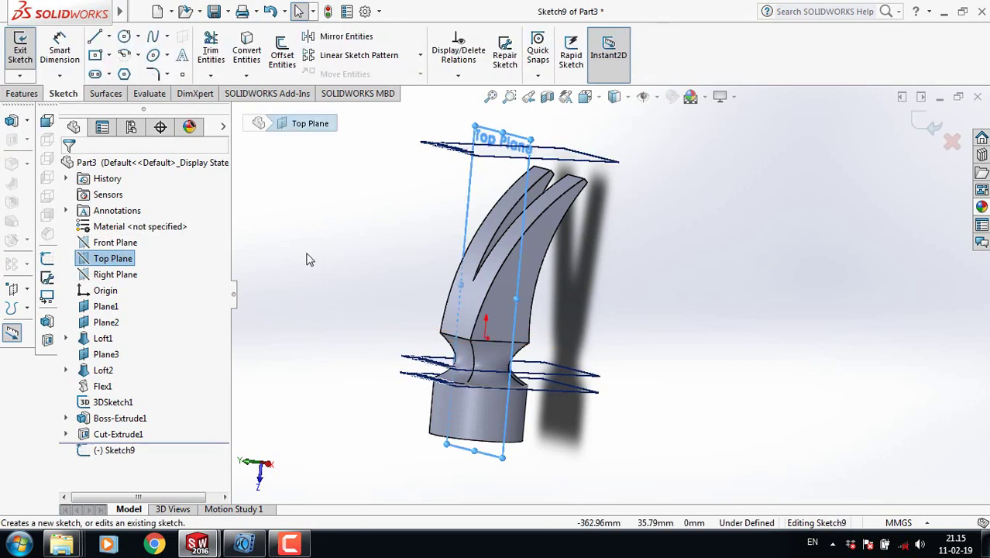
pyautogui.press('space')
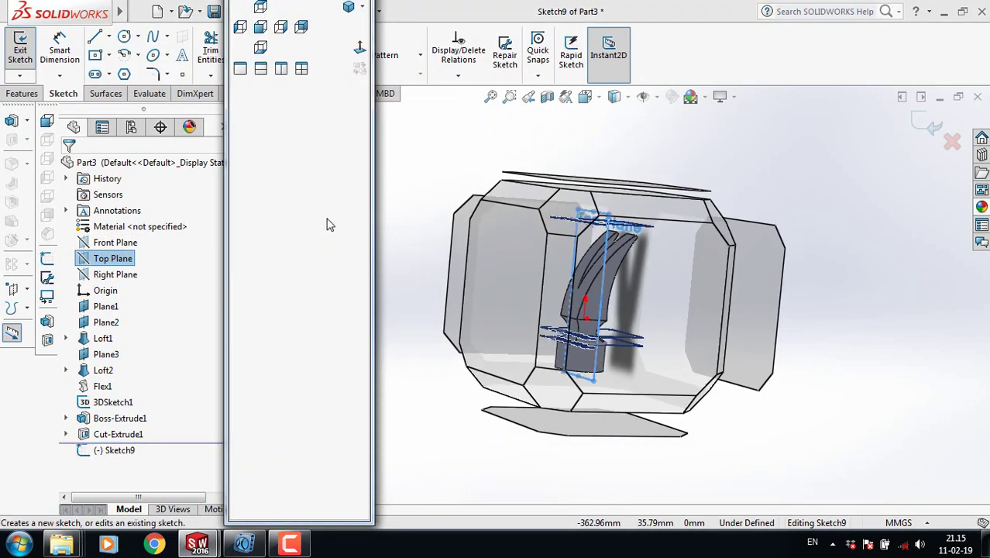
pyautogui.click(358, 49)
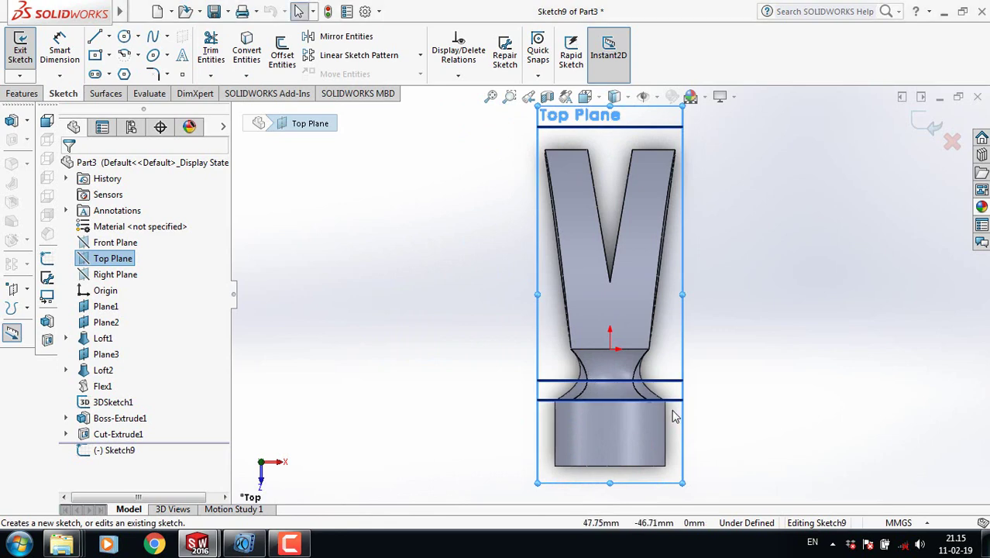
# Draw a vertical centreline from the origin down to the neck's lower edge.
pyautogui.scroll(-4, 668, 414)
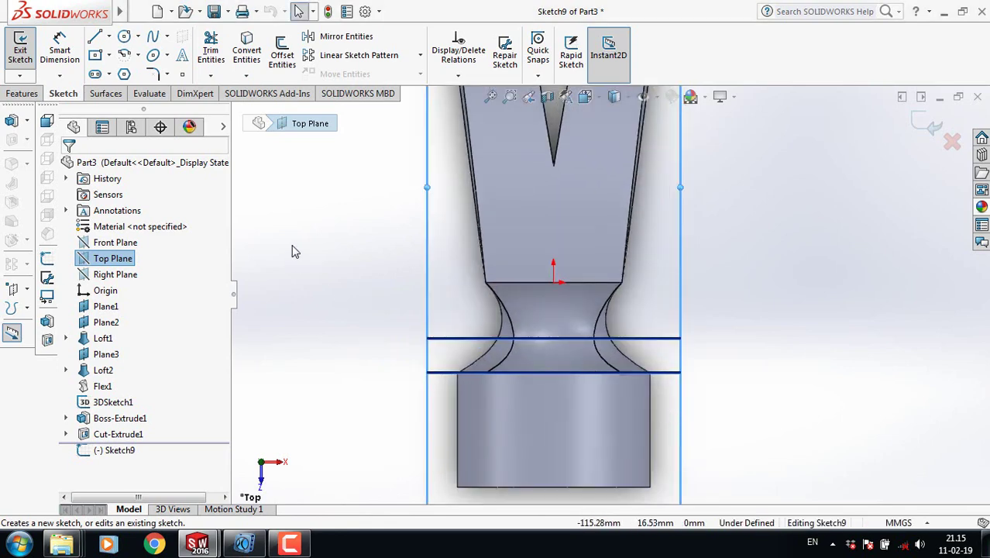
pyautogui.click(112, 37)
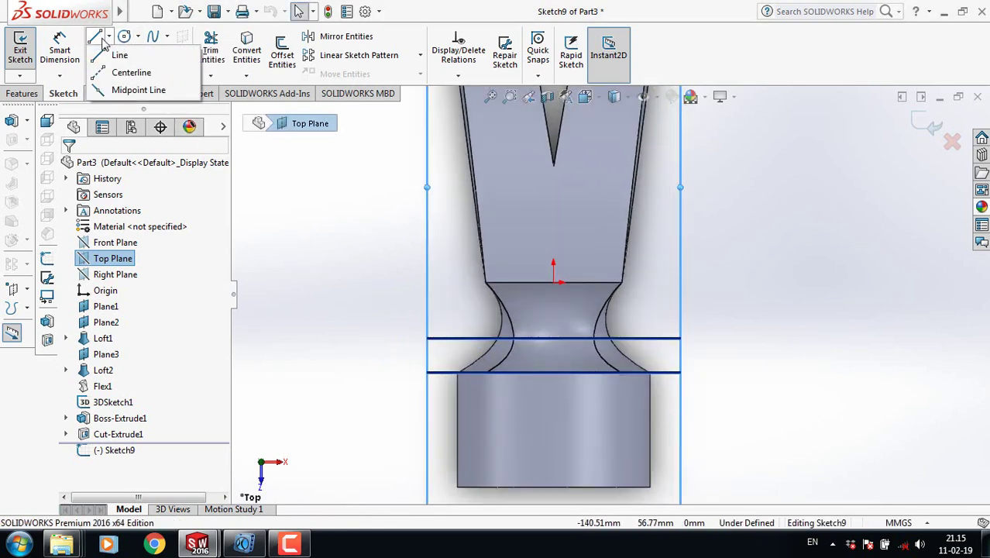
pyautogui.click(114, 73)
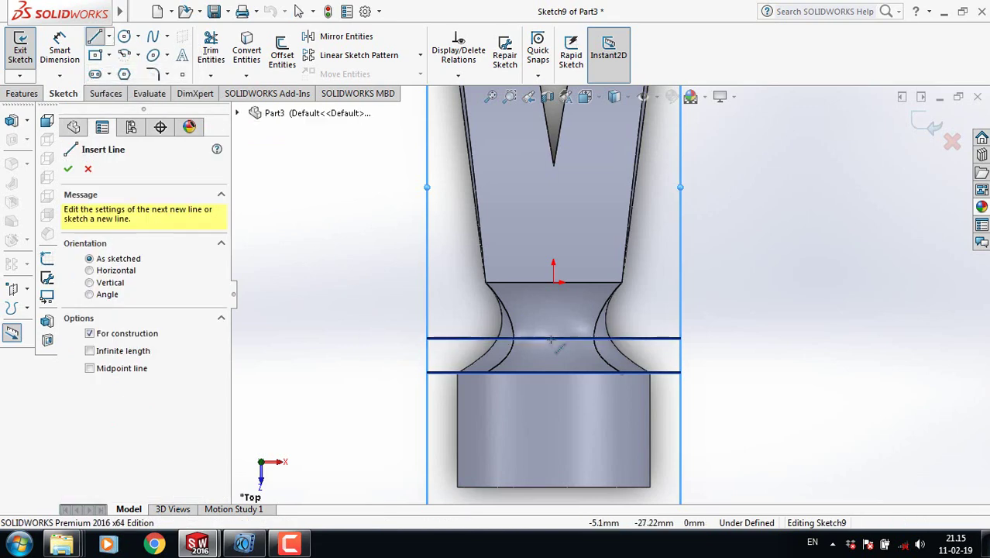
pyautogui.click(553, 282)
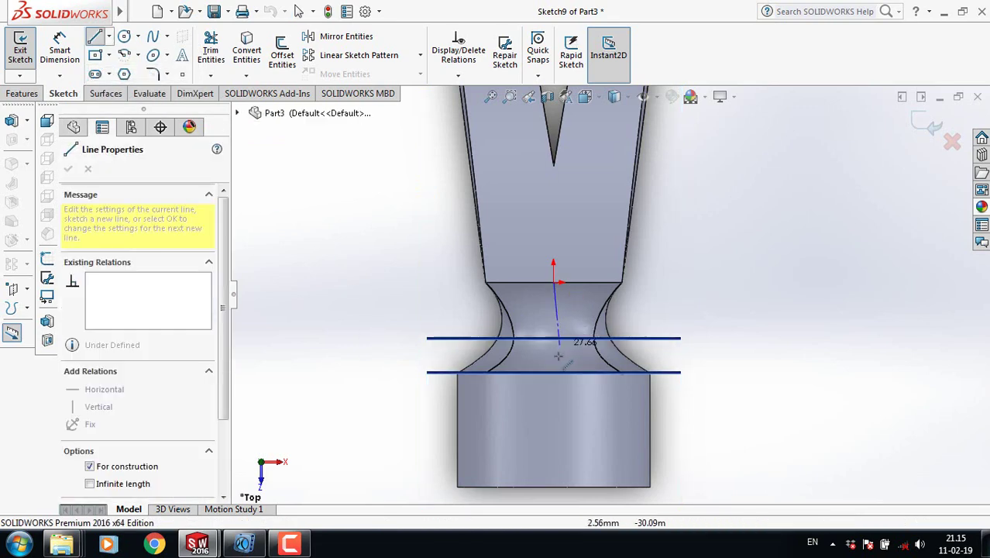
pyautogui.click(553, 373)
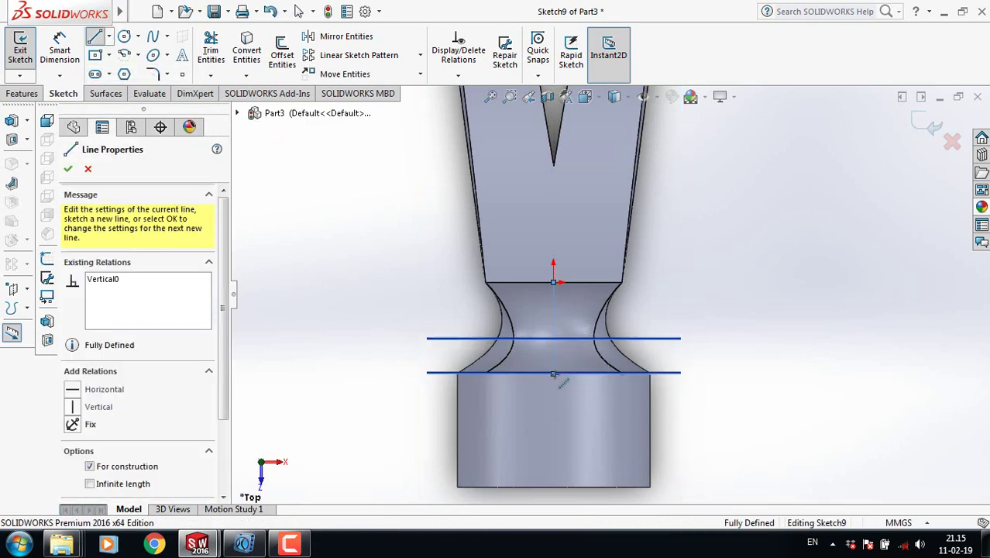
pyautogui.rightClick(558, 329)
# Sketch a circle of about 14.19 mm radius centred on the centreline at 0, -20.
pyautogui.click(593, 350)
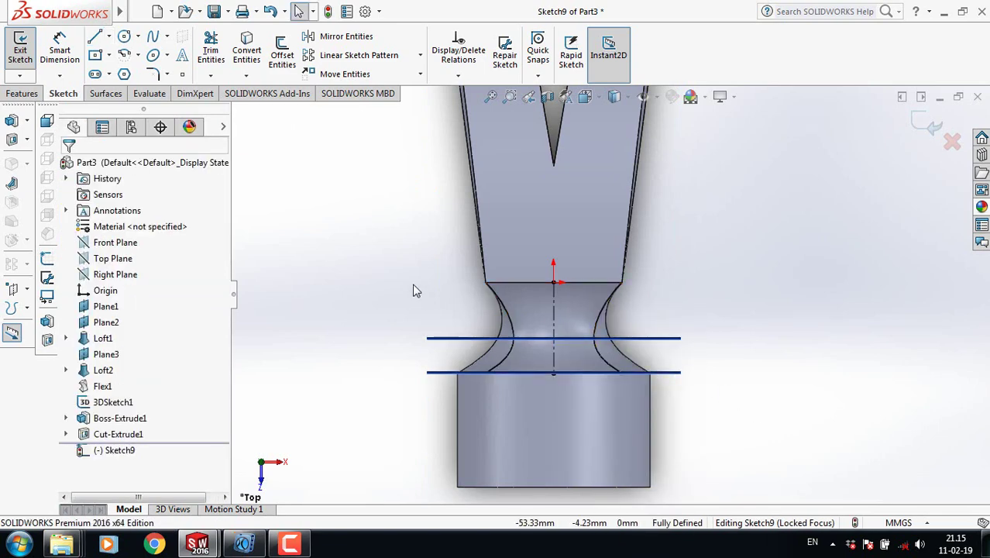
pyautogui.click(125, 37)
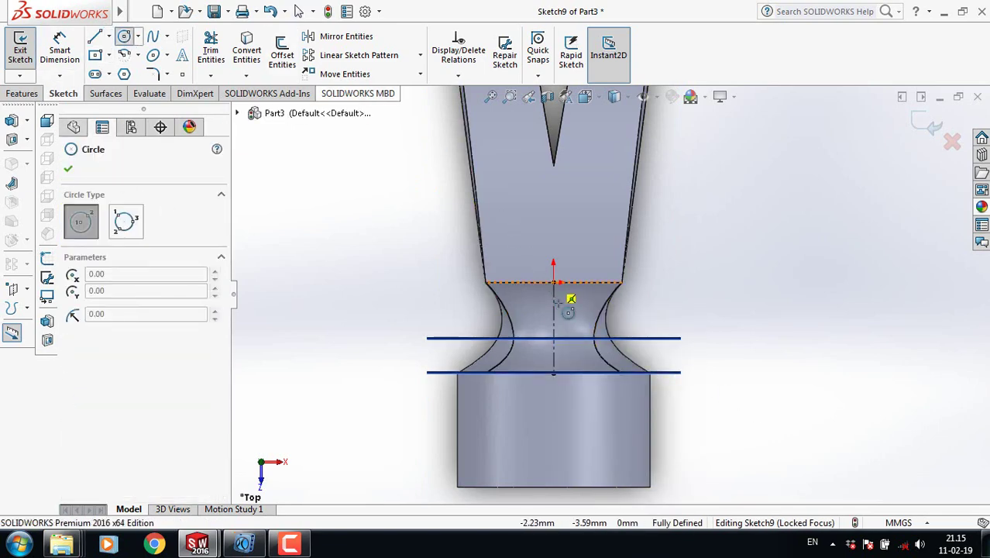
pyautogui.click(554, 328)
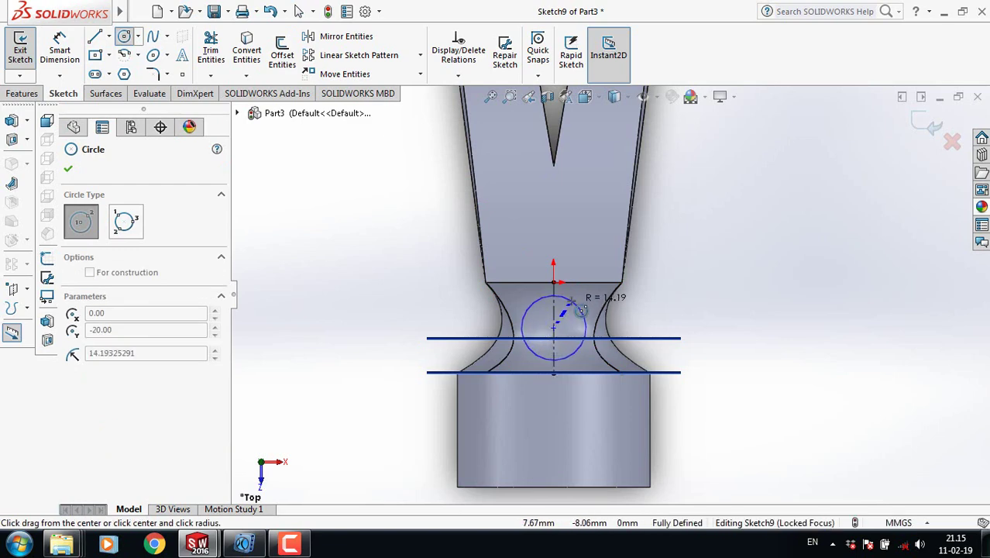
pyautogui.click(577, 303)
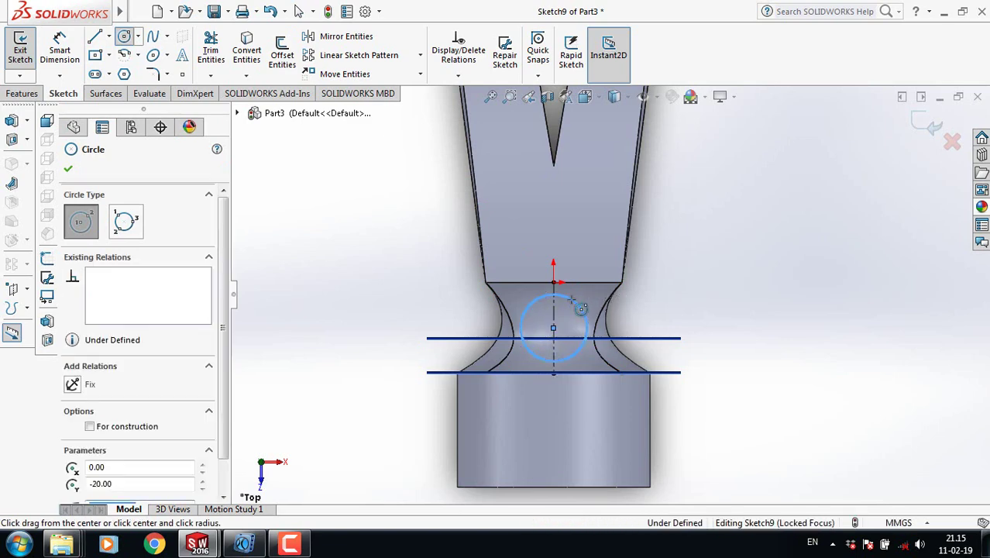
pyautogui.click(68, 168)
pyautogui.scroll(4, 610, 294)
pyautogui.moveTo(326, 333); pyautogui.dragTo(259, 350, button='middle')
pyautogui.scroll(-2, 665, 277)
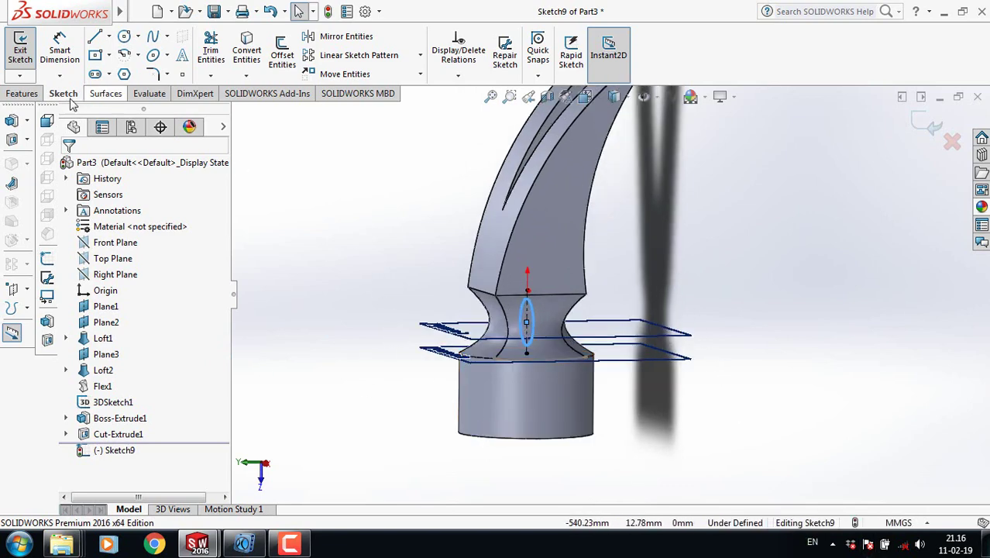
pyautogui.click(23, 94)
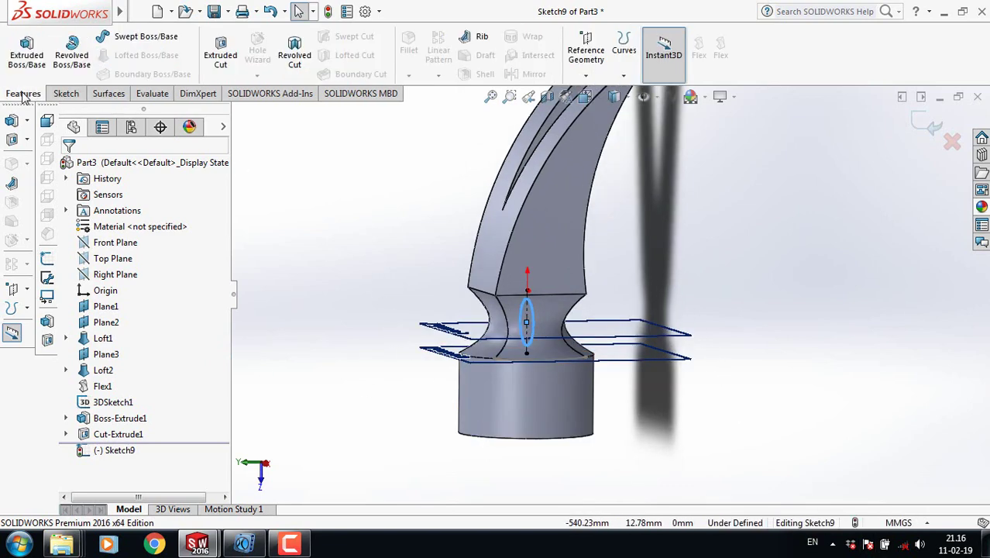
# Extrude the neck circle in the reversed direction to 350 mm depth as the handle.
pyautogui.click(29, 46)
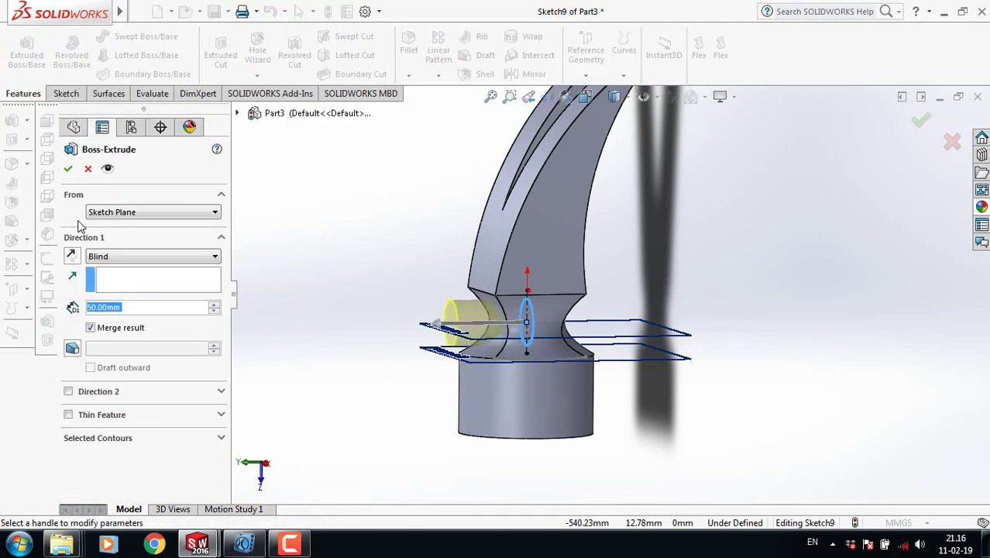
pyautogui.click(72, 258)
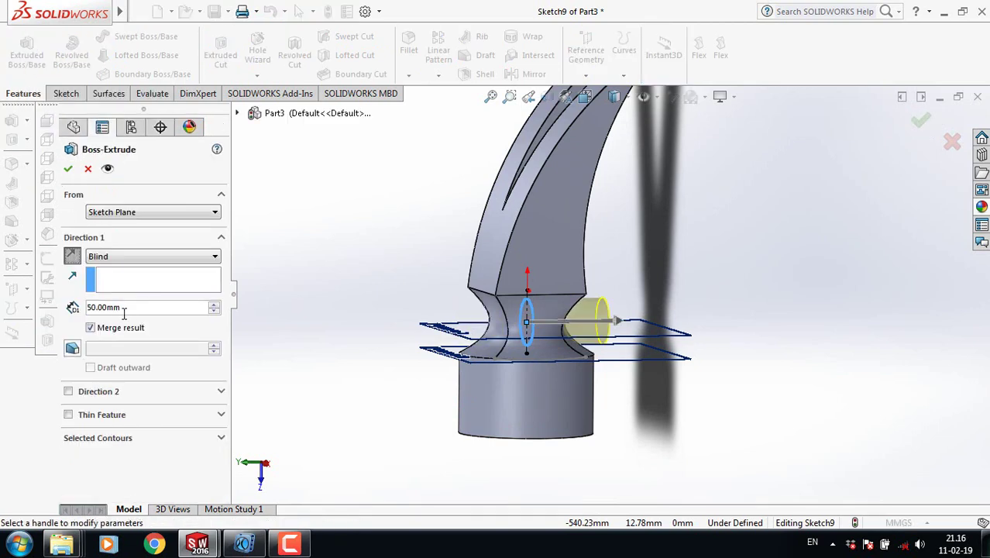
pyautogui.moveTo(134, 307); pyautogui.dragTo(71, 307)
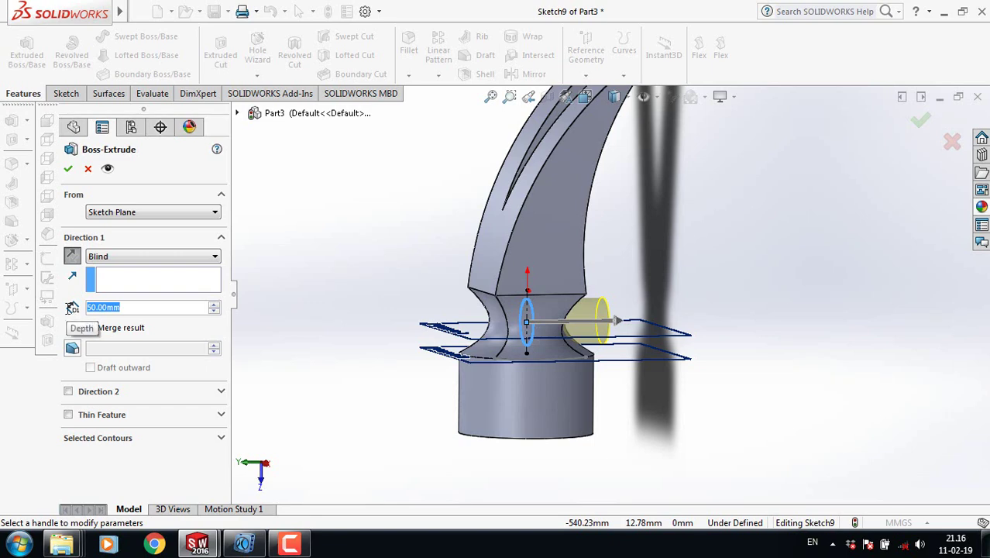
pyautogui.write('350')
pyautogui.press('Return')
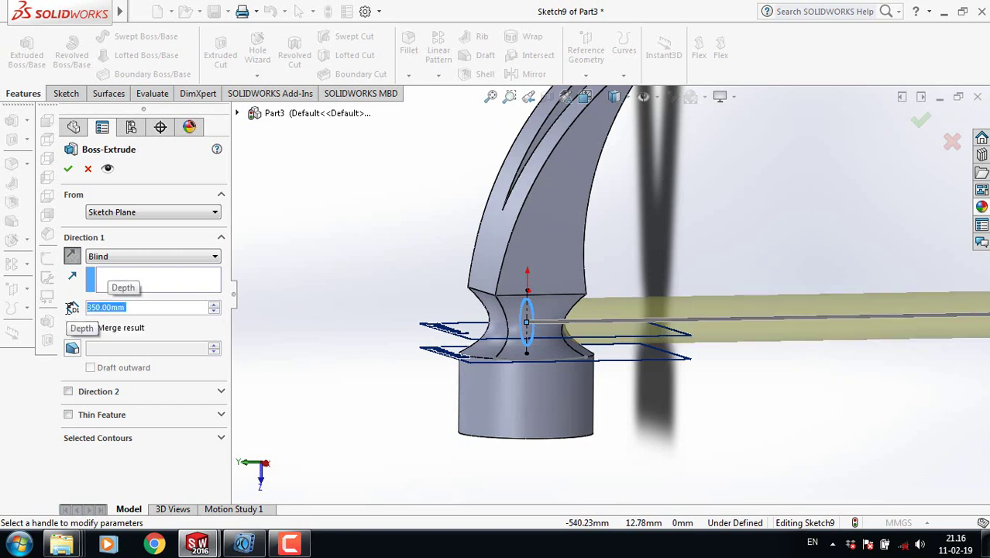
pyautogui.press('z')
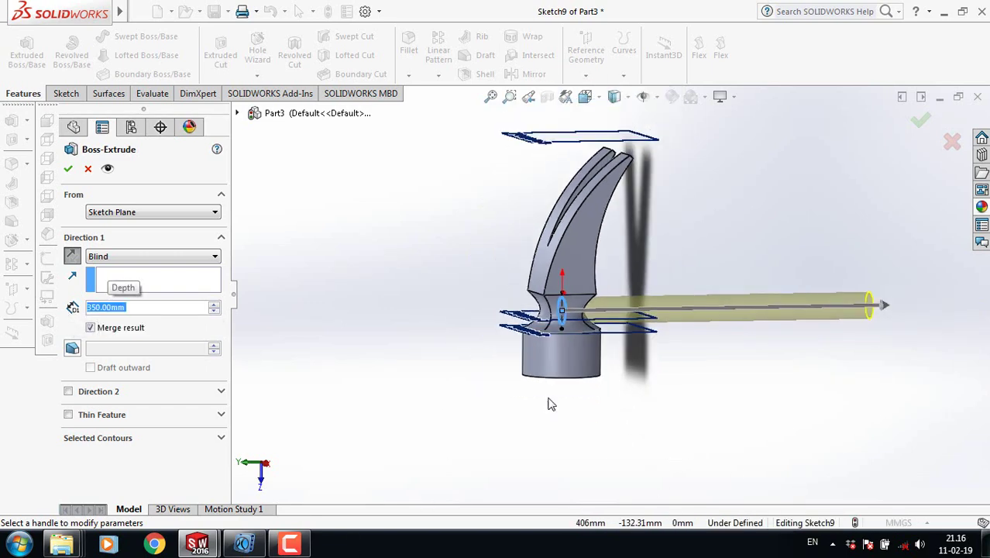
pyautogui.click(69, 168)
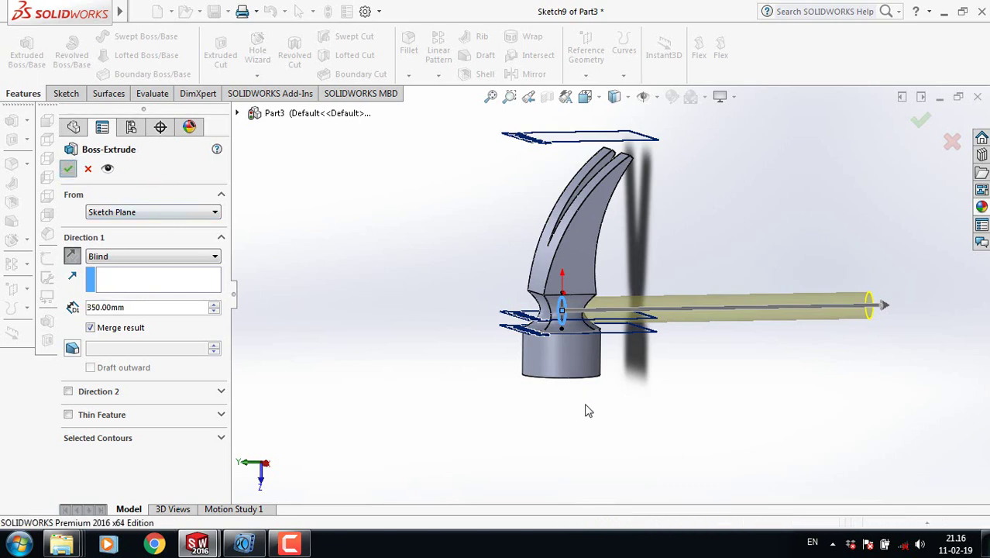
pyautogui.moveTo(608, 430)
pyautogui.mouseDown(button='middle')
pyautogui.moveTo(579, 397)
pyautogui.moveTo(559, 428)
pyautogui.moveTo(594, 376)
pyautogui.moveTo(541, 405)
pyautogui.moveTo(601, 433)
pyautogui.mouseUp(button='middle')
# Hide Plane3, Plane2 and Plane1 so only the solid hammer is visible.
pyautogui.scroll(-2, 775, 217)
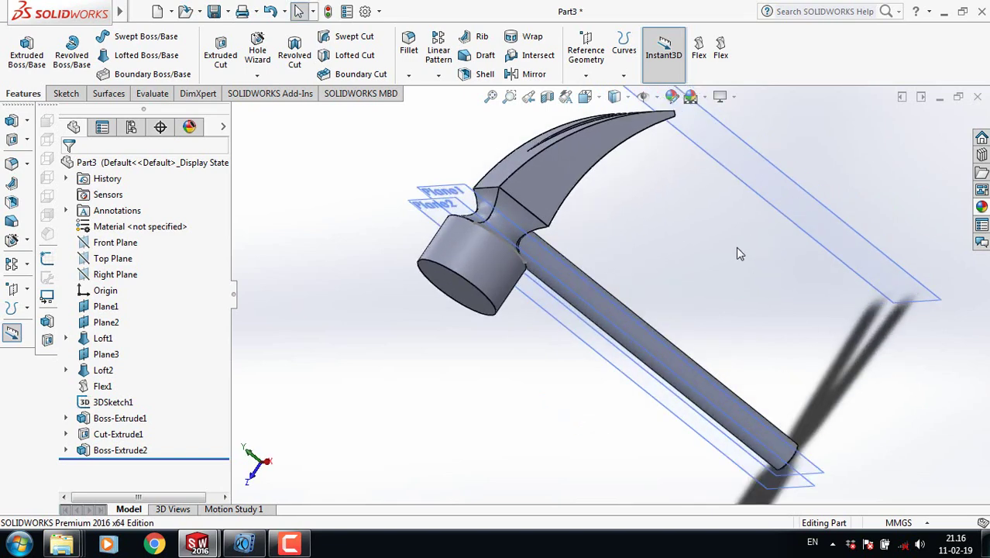
pyautogui.moveTo(734, 259); pyautogui.dragTo(738, 285, button='middle')
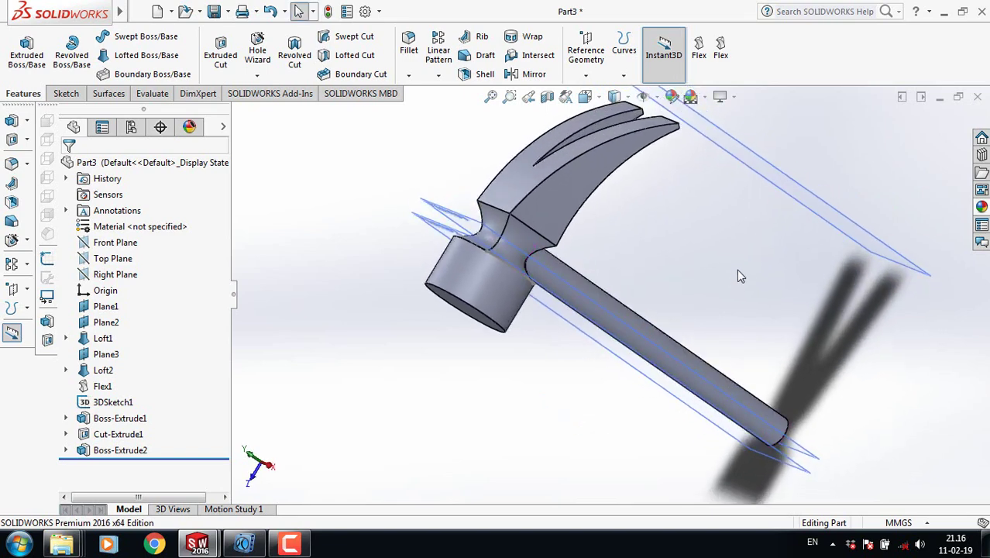
pyautogui.moveTo(743, 237); pyautogui.dragTo(742, 235, button='middle')
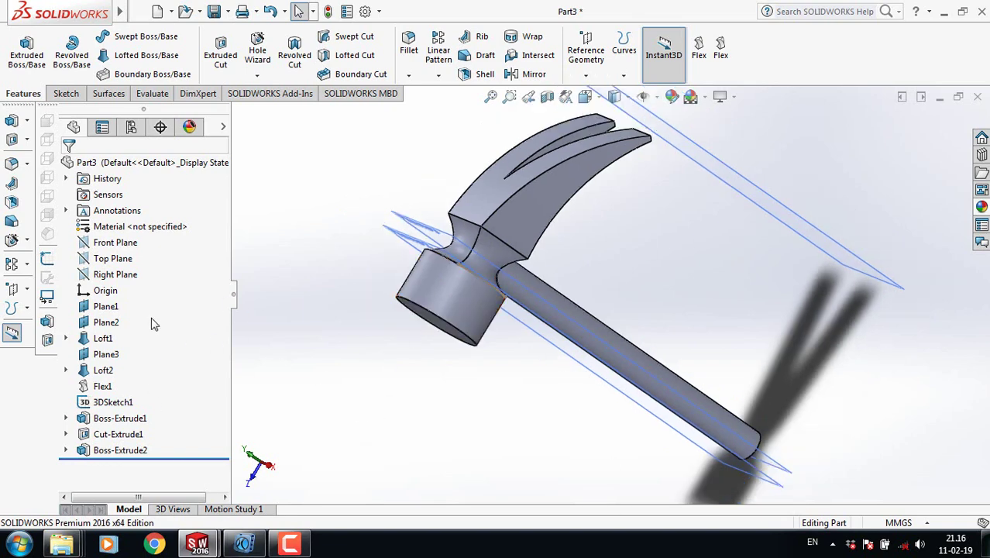
pyautogui.rightClick(110, 355)
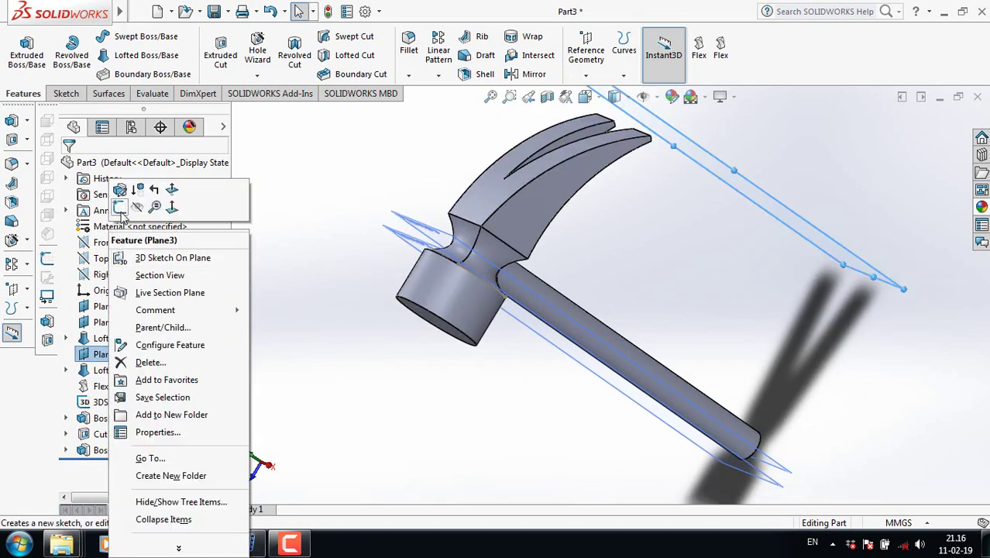
pyautogui.click(126, 200)
pyautogui.rightClick(110, 354)
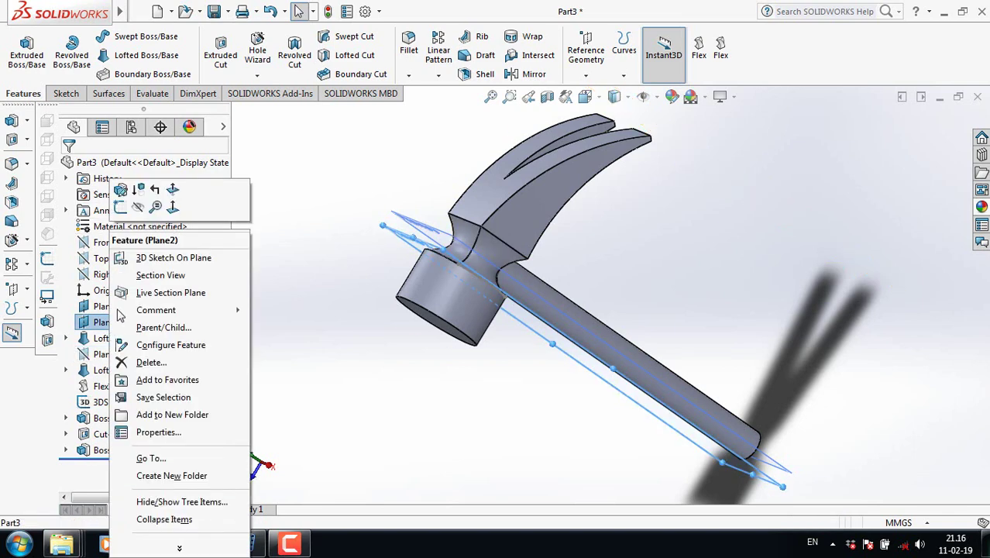
pyautogui.click(141, 209)
pyautogui.rightClick(109, 306)
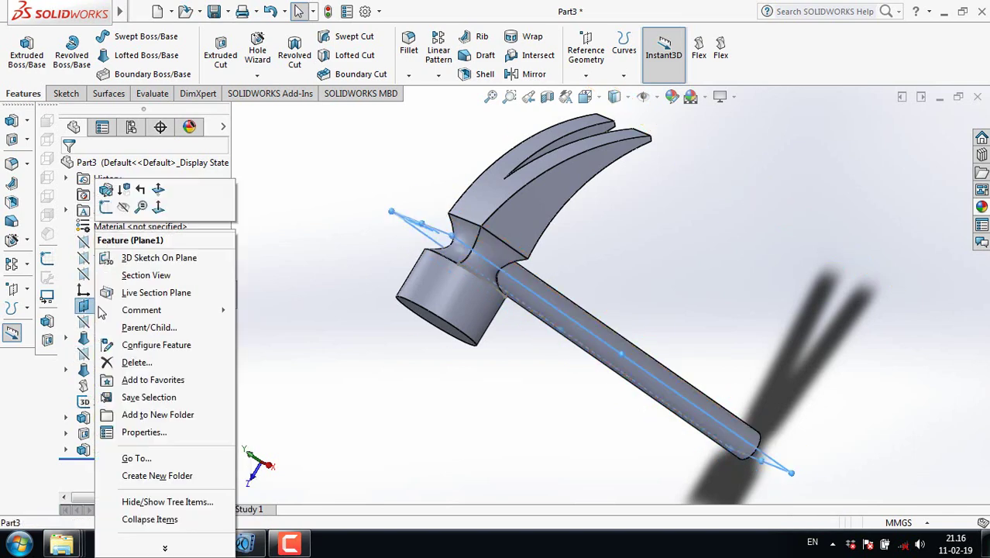
pyautogui.click(131, 217)
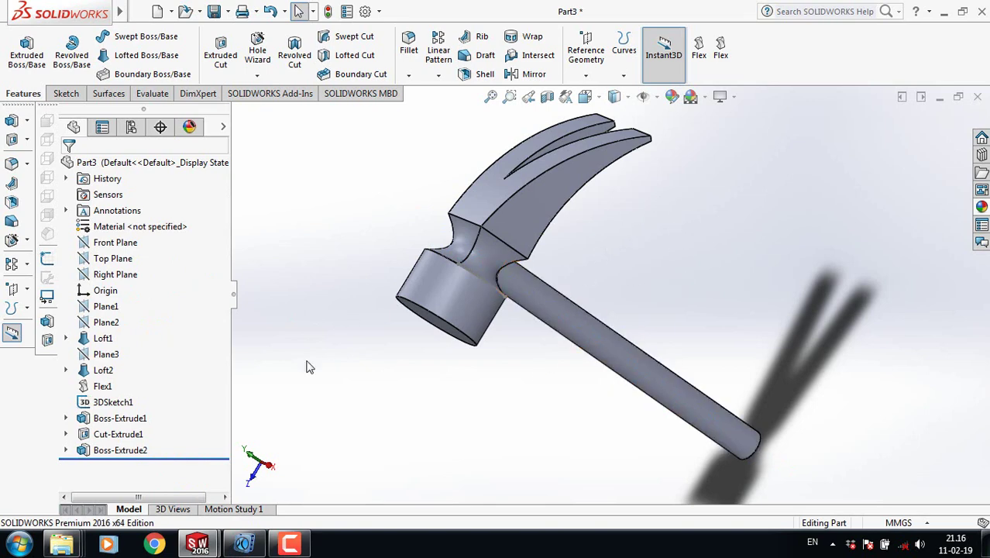
pyautogui.click(124, 451)
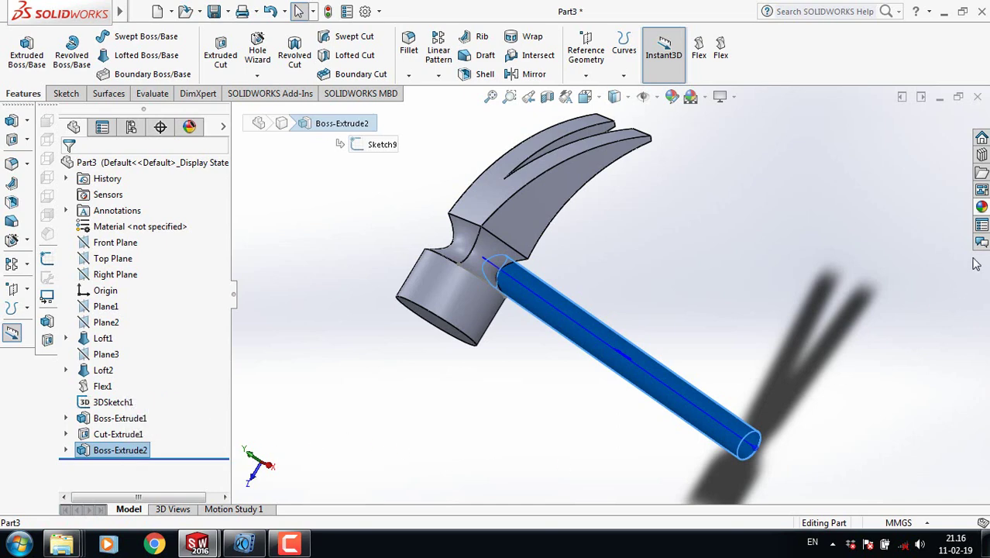
# Apply polished mahogany 2d wood to the handle, undoing a trial oak on the head.
pyautogui.click(982, 207)
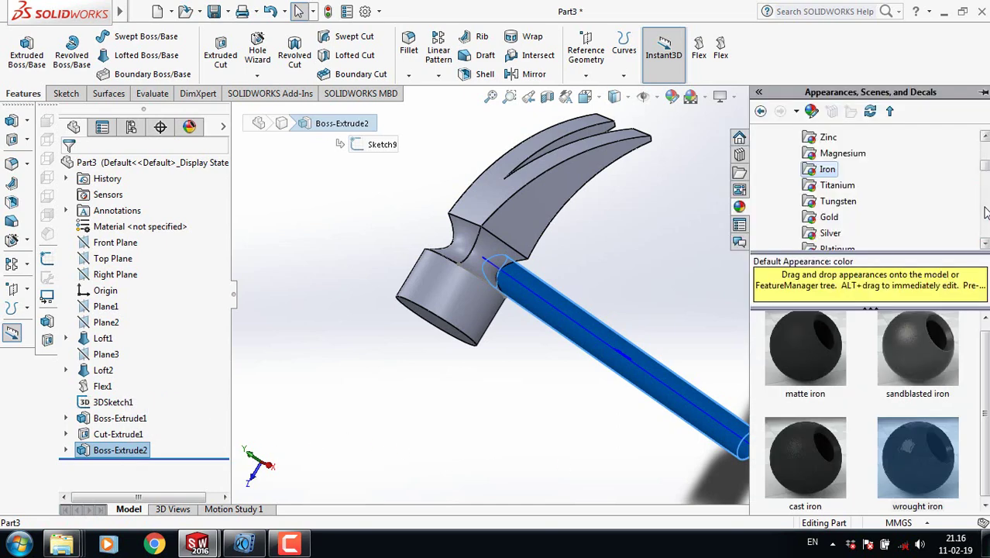
pyautogui.click(983, 92)
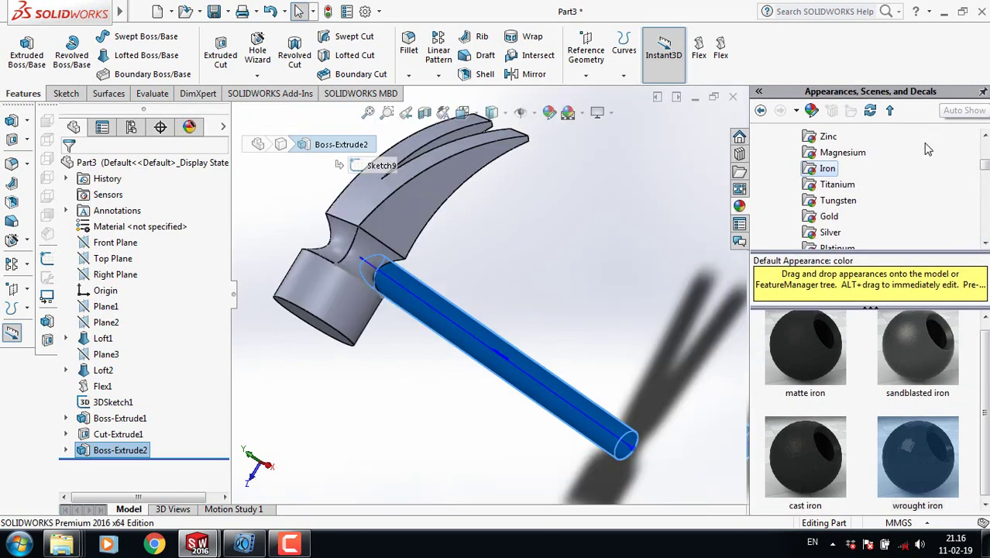
pyautogui.moveTo(984, 169); pyautogui.dragTo(985, 195)
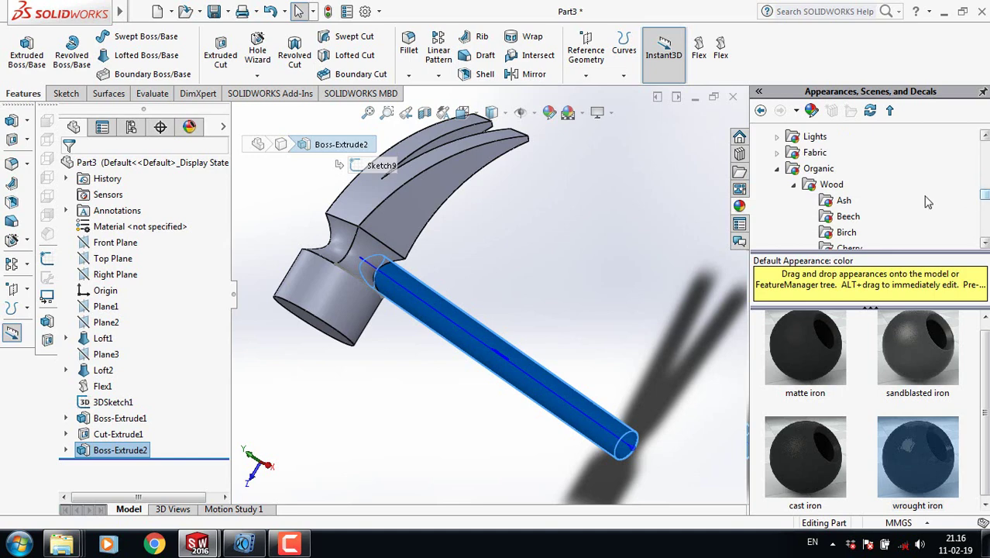
pyautogui.click(842, 186)
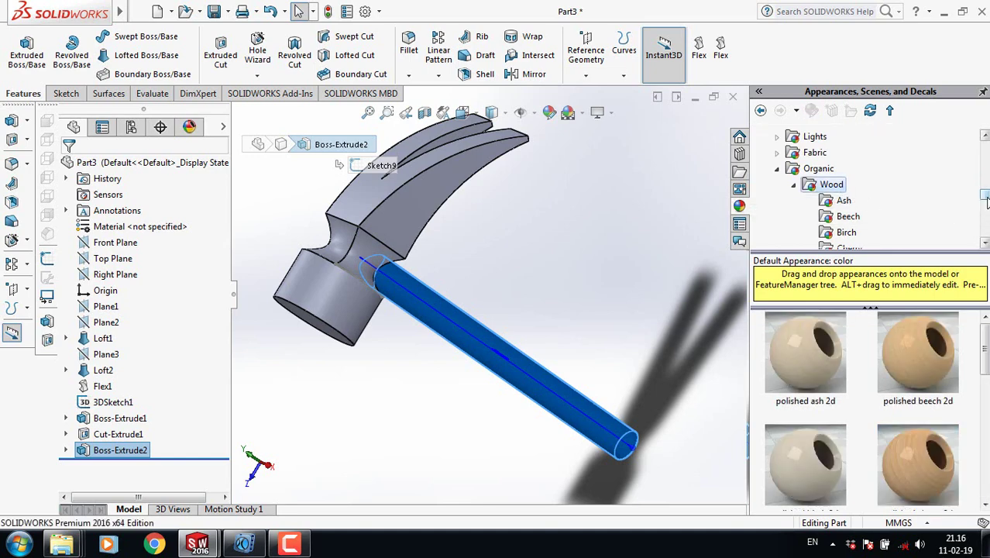
pyautogui.moveTo(984, 350); pyautogui.dragTo(984, 404)
pyautogui.click(794, 334)
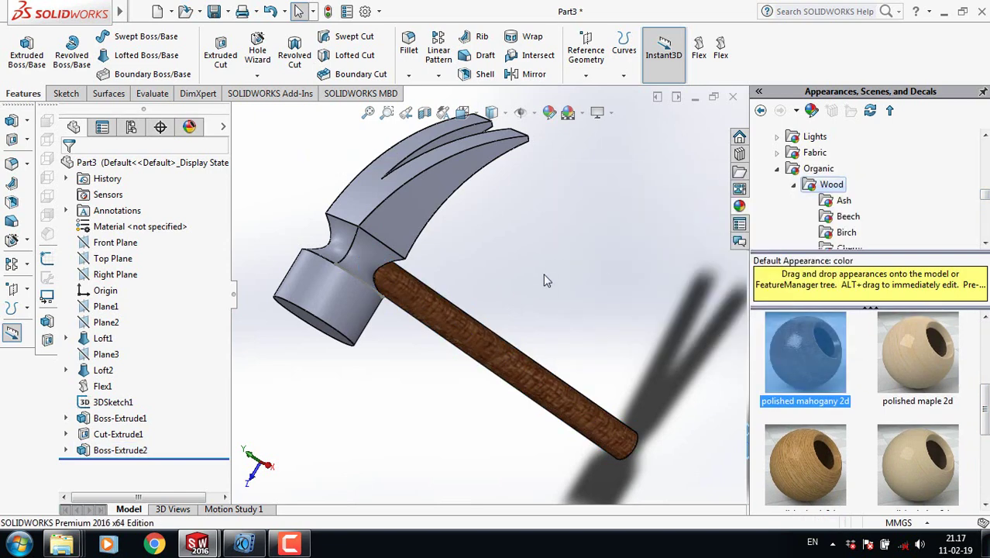
pyautogui.click(813, 453)
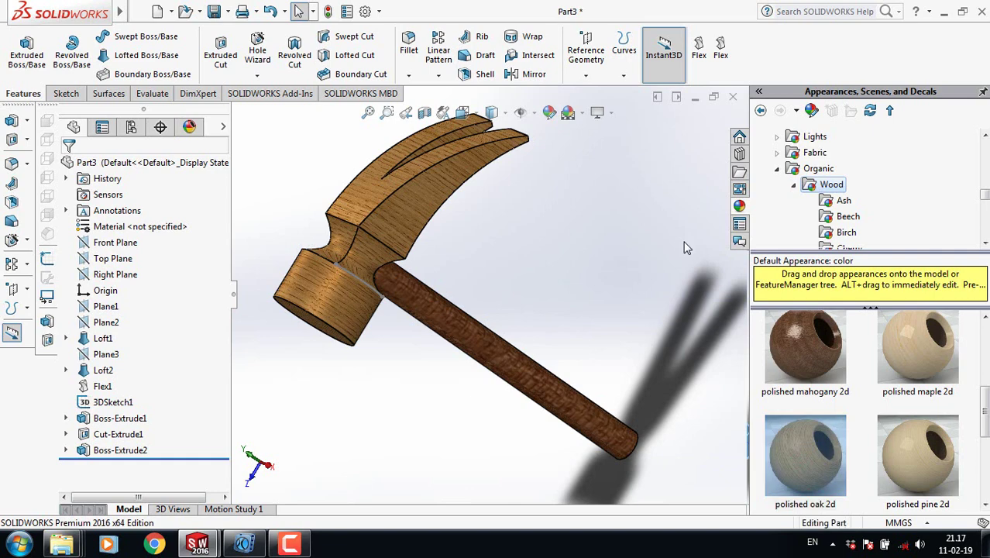
pyautogui.hotkey('ctrl', 'z')
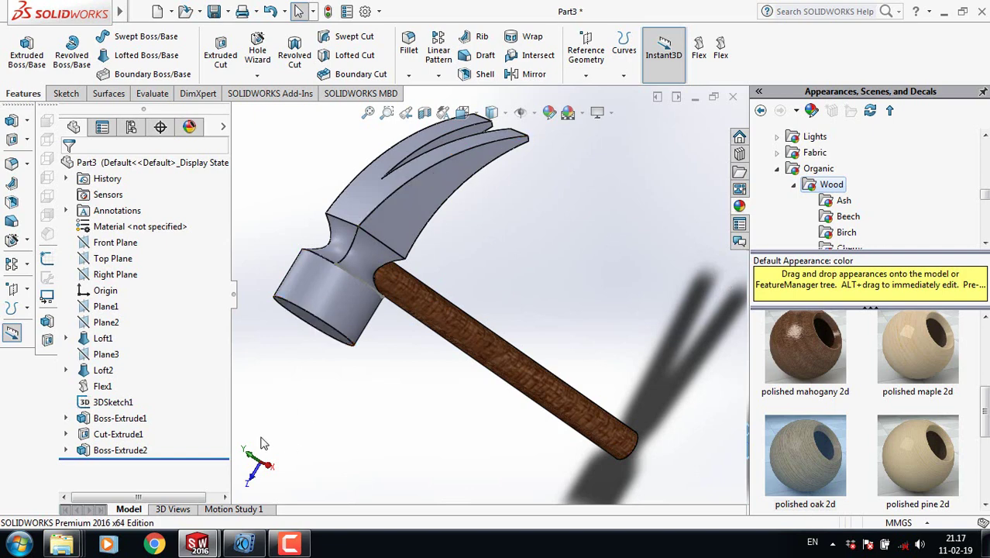
# Apply the wrought iron appearance to Boss-Extrude1, Loft2 and Loft1 of the head.
pyautogui.click(416, 221)
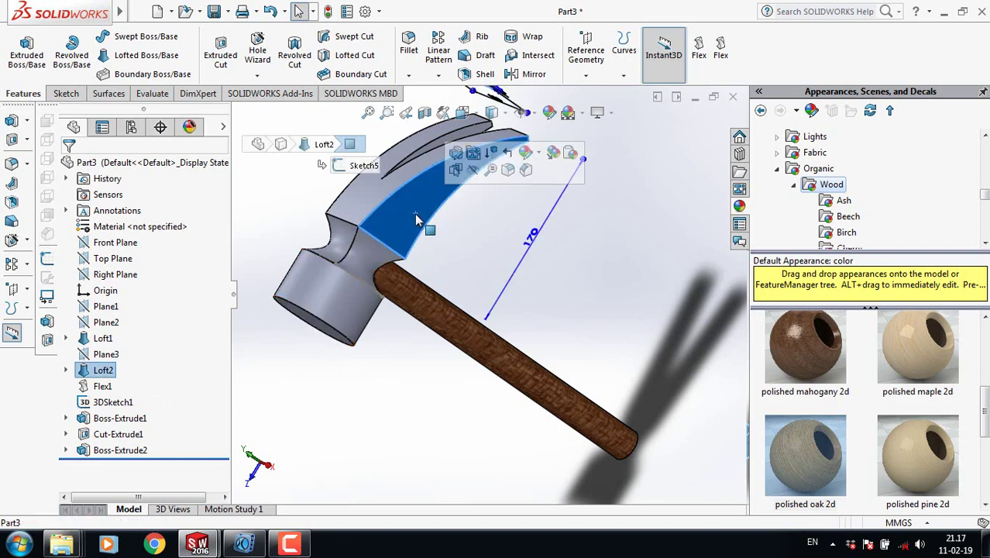
pyautogui.click(604, 250)
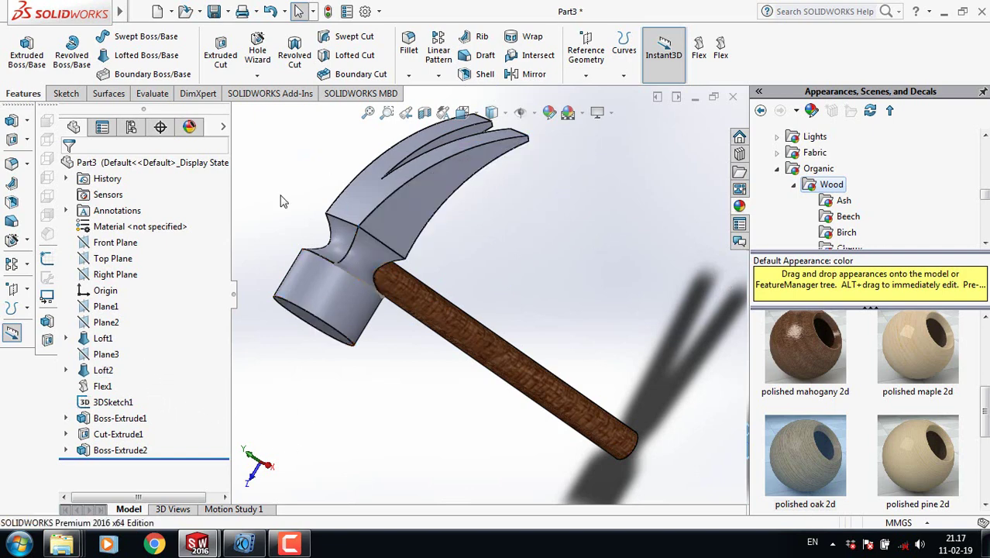
pyautogui.click(120, 418)
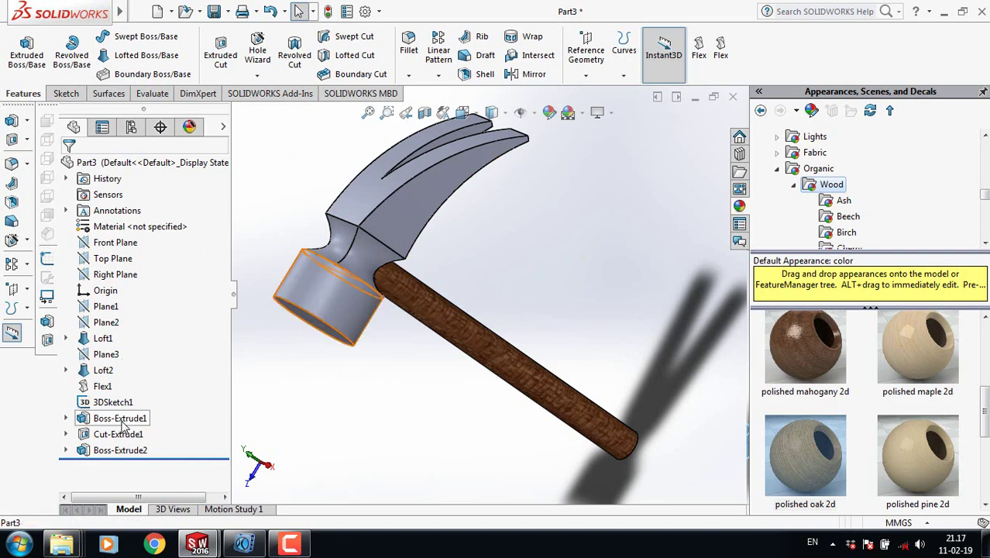
pyautogui.keyDown('ctrl'); pyautogui.click(106, 370); pyautogui.keyUp('ctrl')
pyautogui.keyDown('ctrl'); pyautogui.click(103, 338); pyautogui.keyUp('ctrl')
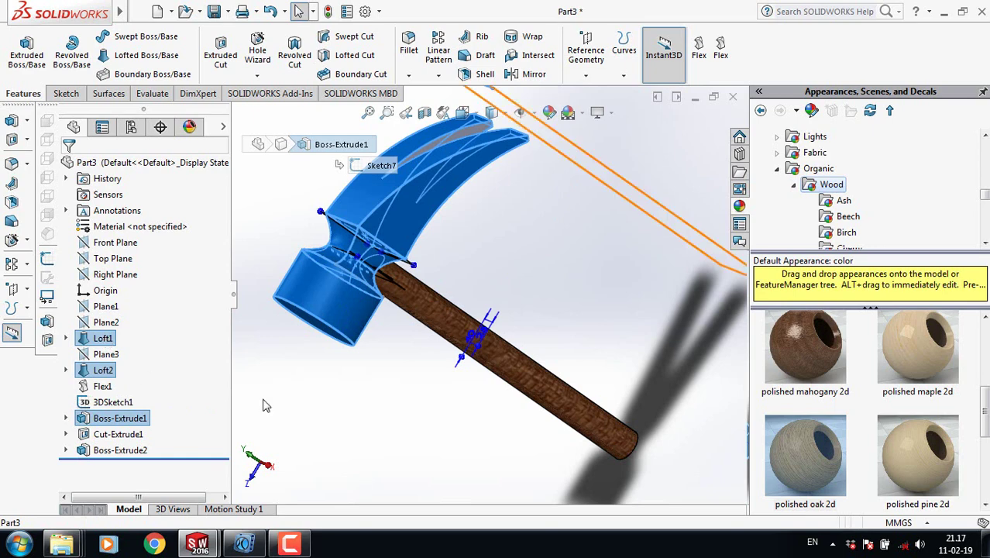
pyautogui.scroll(3, 985, 183)
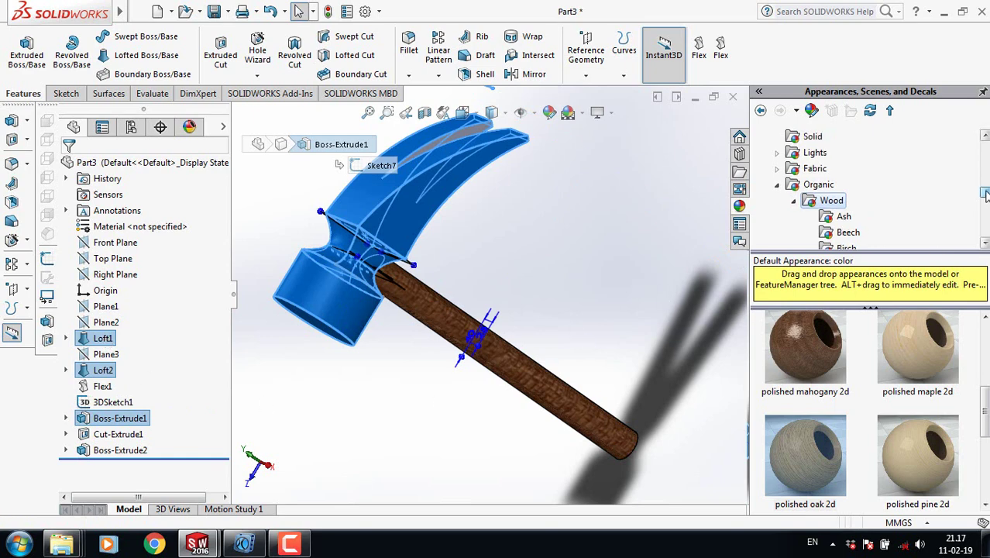
pyautogui.scroll(5, 985, 183)
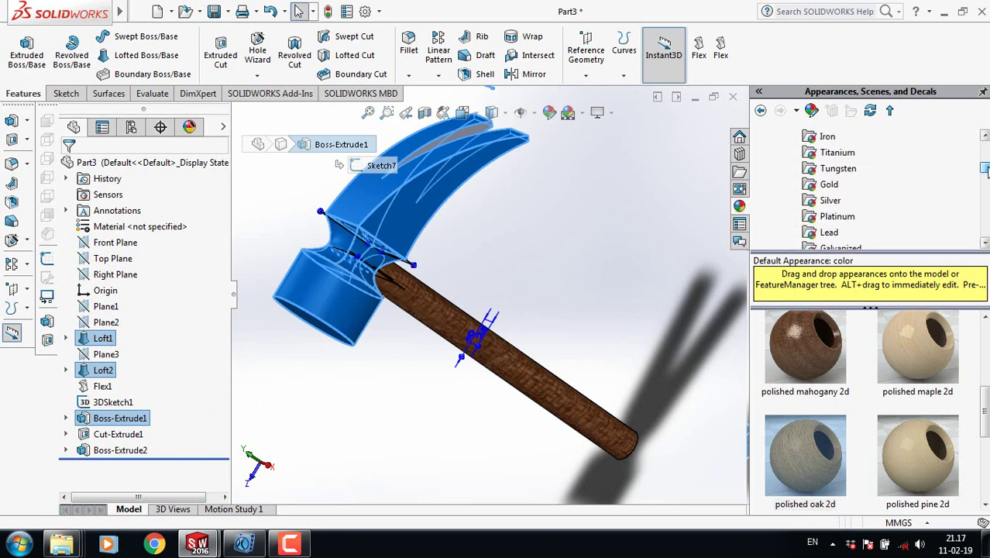
pyautogui.click(827, 168)
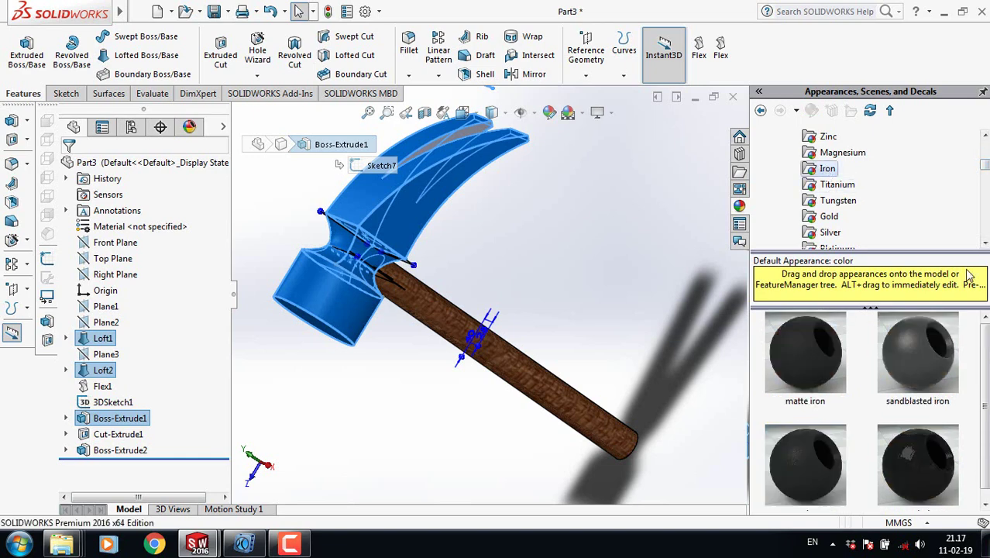
pyautogui.doubleClick(914, 457)
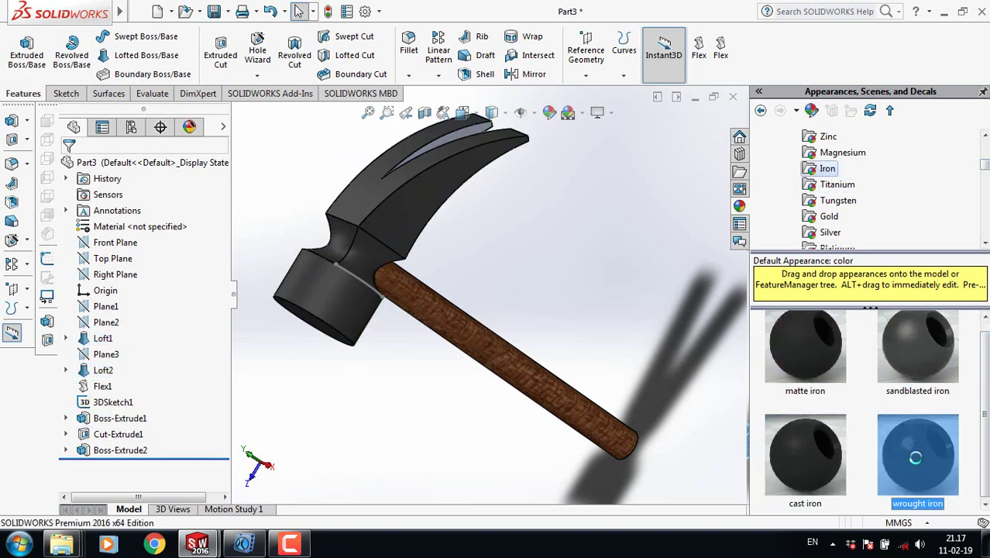
pyautogui.scroll(1, 561, 268)
pyautogui.scroll(-1, 542, 257)
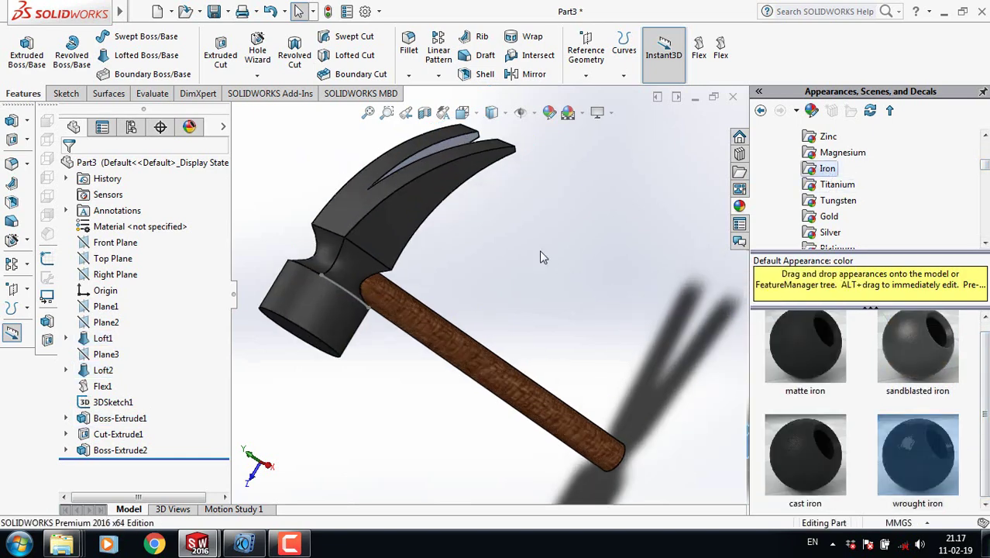
pyautogui.click(346, 292)
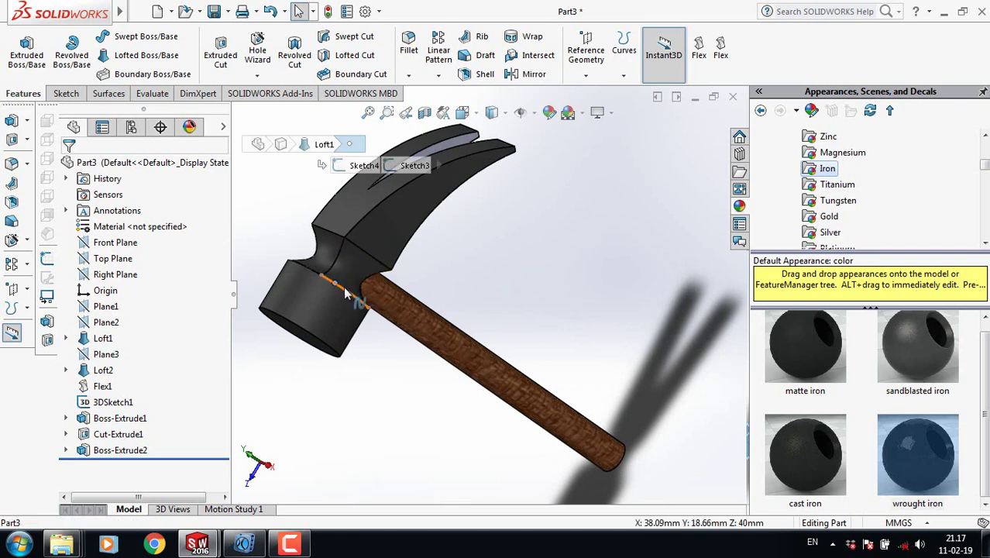
# Delete 3DSketch1 and close the appearances pane.
pyautogui.rightClick(346, 291)
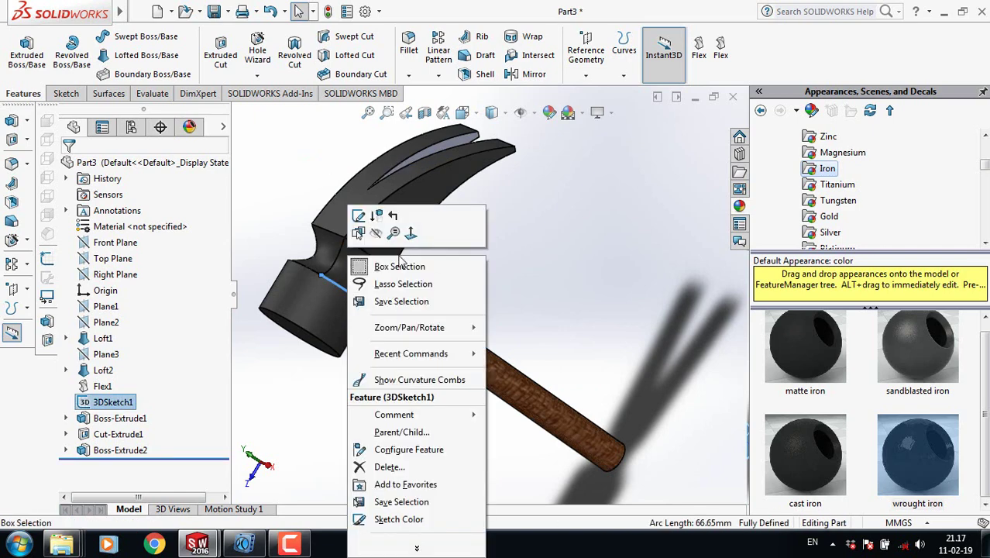
pyautogui.click(415, 467)
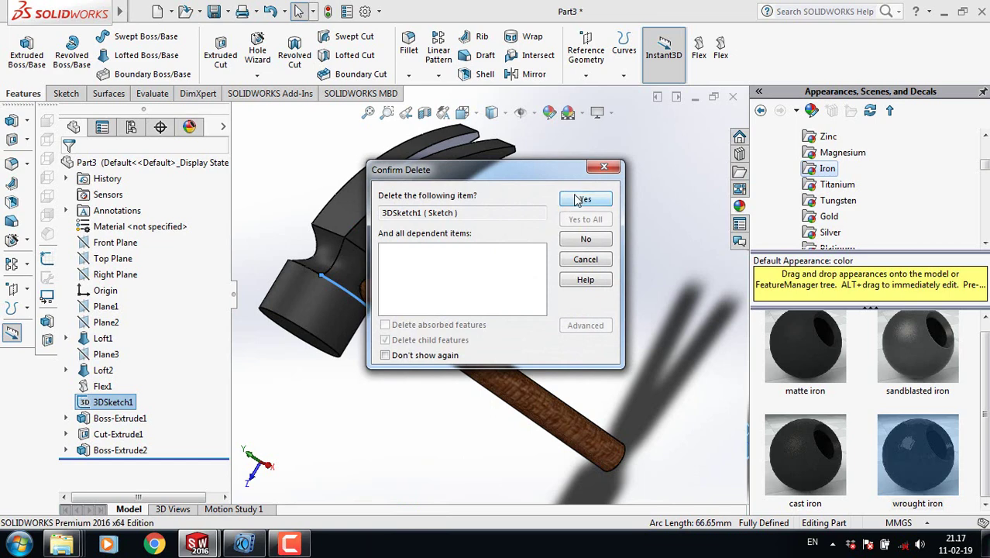
pyautogui.click(573, 201)
pyautogui.click(982, 92)
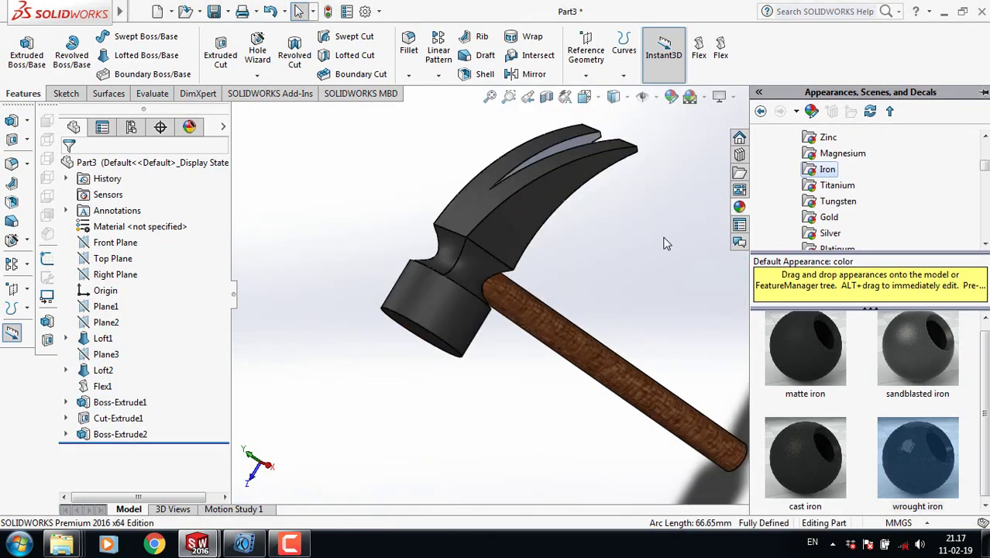
# Apply the Rooftop scene and show the hammer shaded without edges.
pyautogui.click(704, 97)
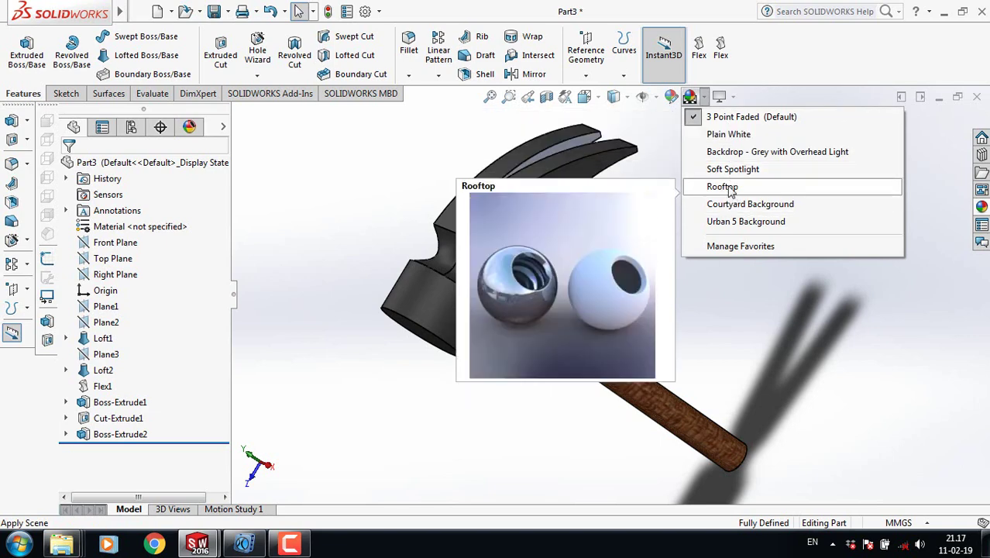
pyautogui.click(727, 186)
pyautogui.click(627, 101)
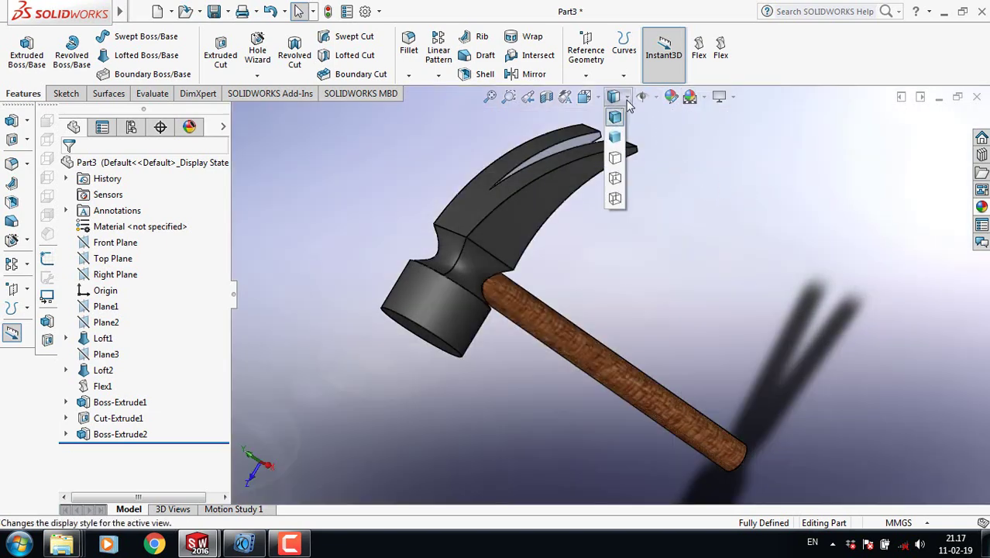
pyautogui.click(615, 200)
pyautogui.moveTo(655, 250)
pyautogui.mouseDown(button='middle')
pyautogui.moveTo(669, 256)
pyautogui.moveTo(677, 194)
pyautogui.moveTo(656, 256)
pyautogui.moveTo(641, 254)
pyautogui.moveTo(648, 225)
pyautogui.moveTo(632, 223)
pyautogui.moveTo(668, 250)
pyautogui.mouseUp(button='middle')
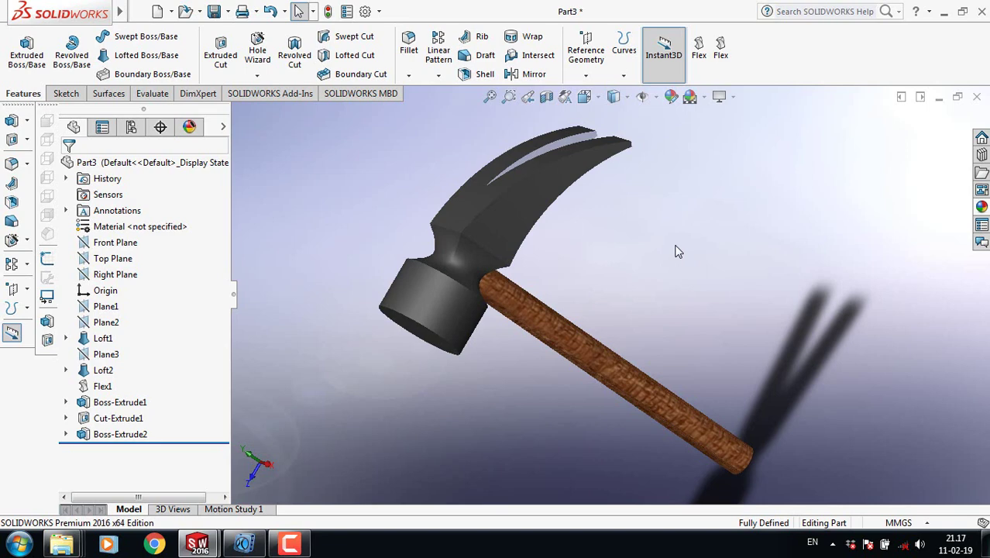